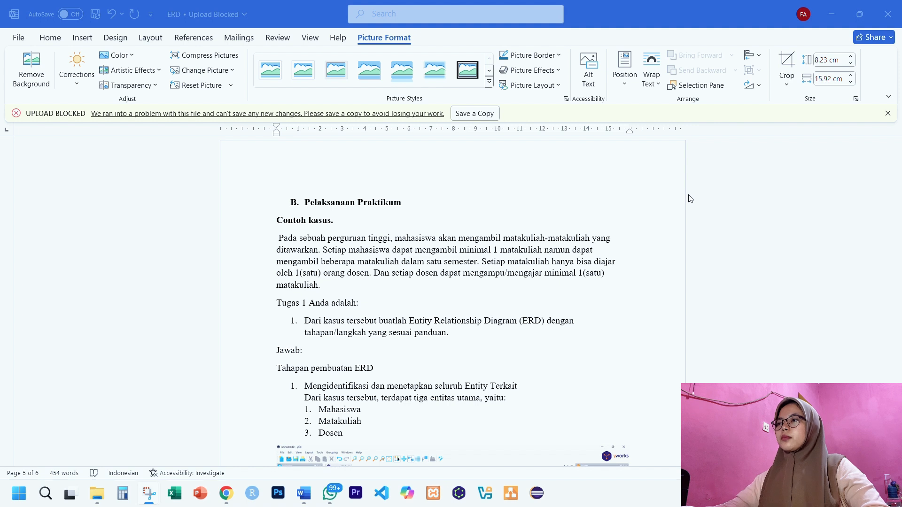
# Step: Look over the case description in Word, switch to yEd and create a new document
pyautogui.scroll(-1, 631, 203)
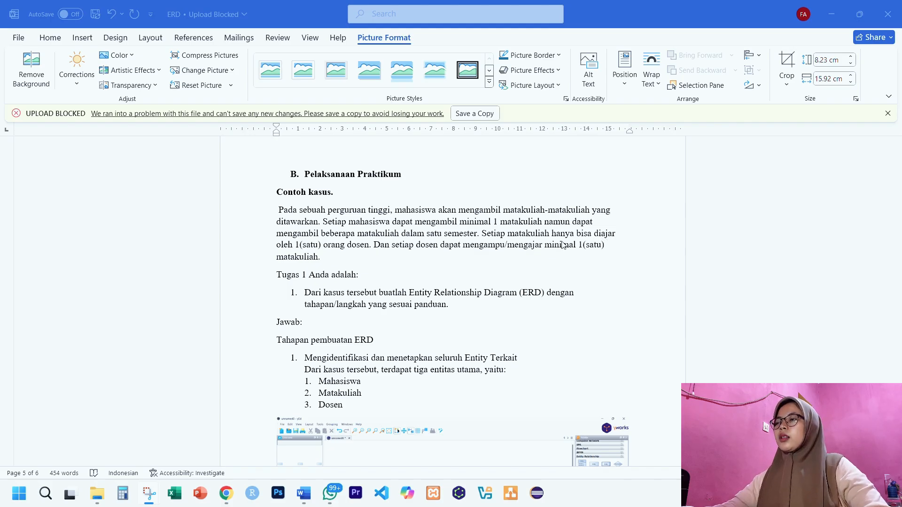
pyautogui.click(458, 493)
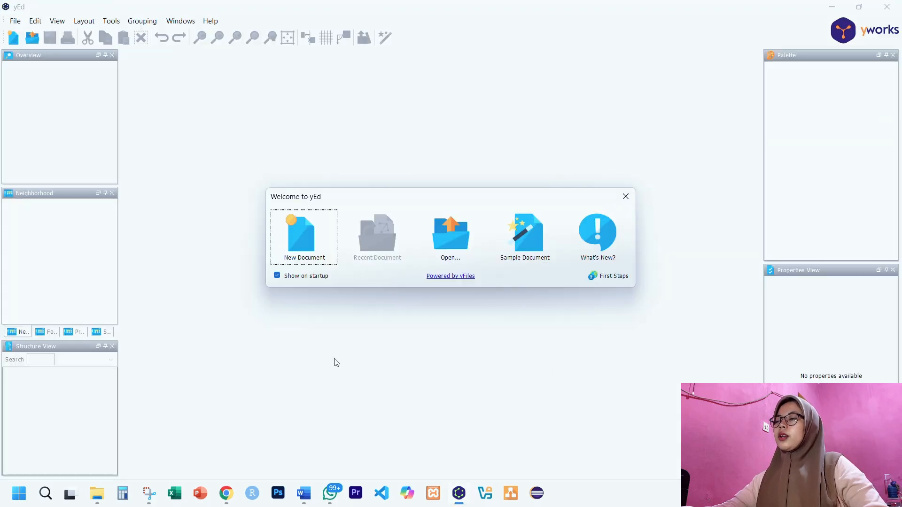
pyautogui.click(304, 242)
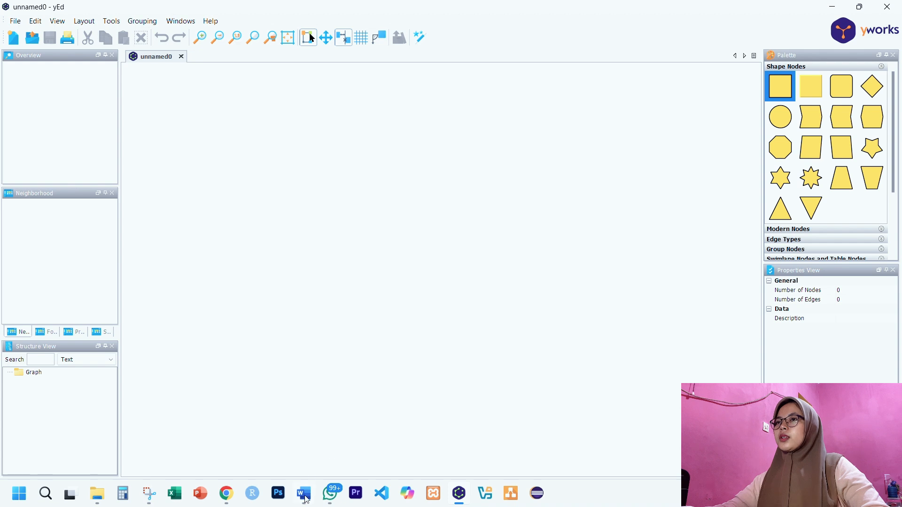
# Step: Switch to the ERD document in Word and read the list of entities identified from the case
pyautogui.moveTo(304, 494)
pyautogui.click(347, 428)
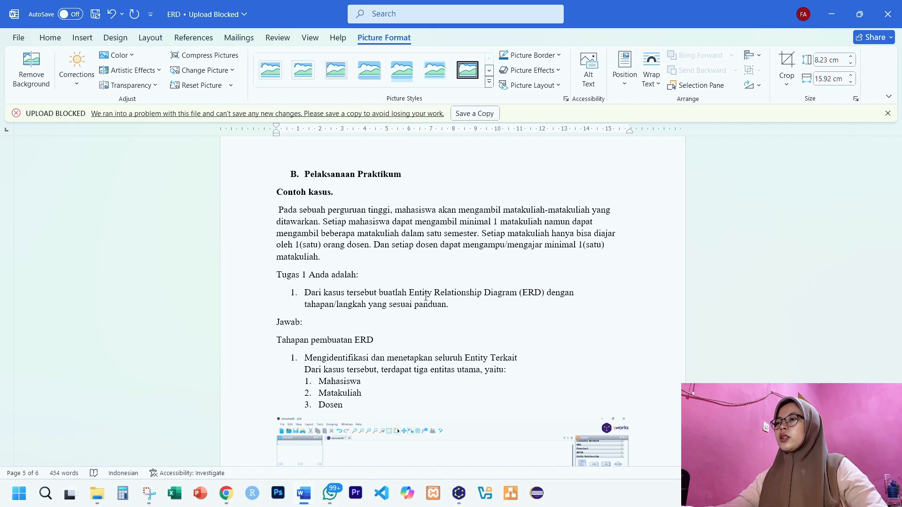
pyautogui.scroll(-1, 425, 297)
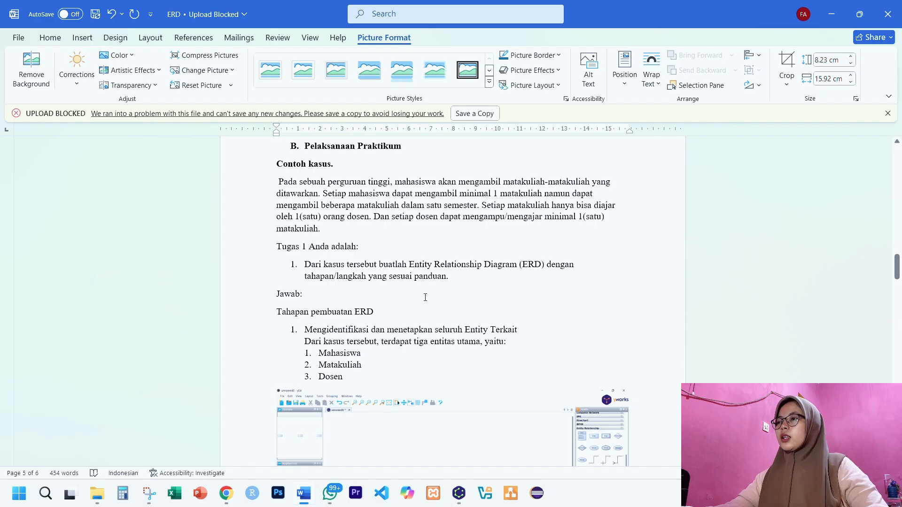
pyautogui.scroll(-1, 425, 297)
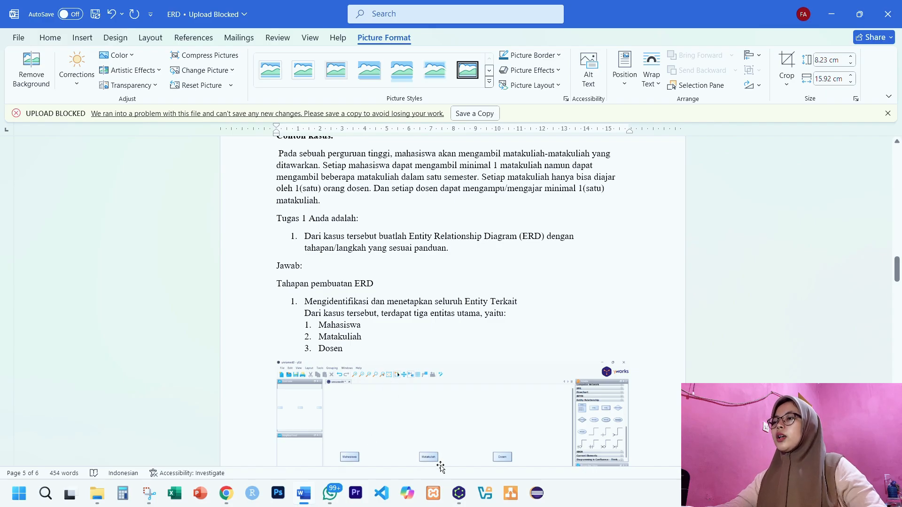
# Step: Switch to yEd and place three plain Entity Relationship entity nodes in a spaced horizontal row on the canvas
pyautogui.click(460, 494)
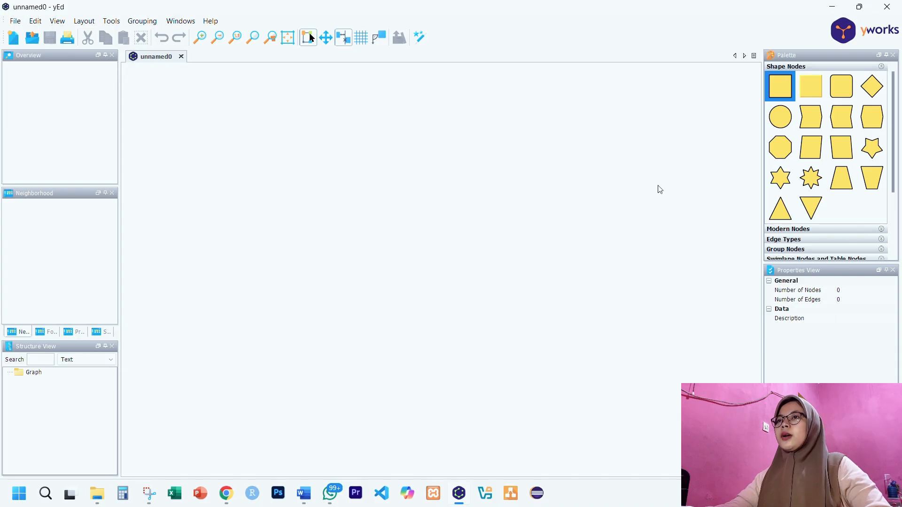
pyautogui.scroll(-5, 829, 167)
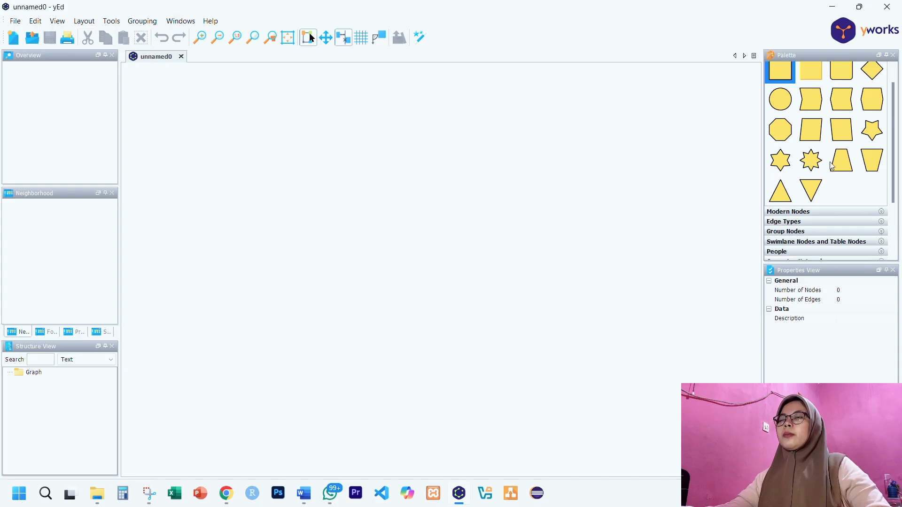
pyautogui.scroll(-1, 831, 167)
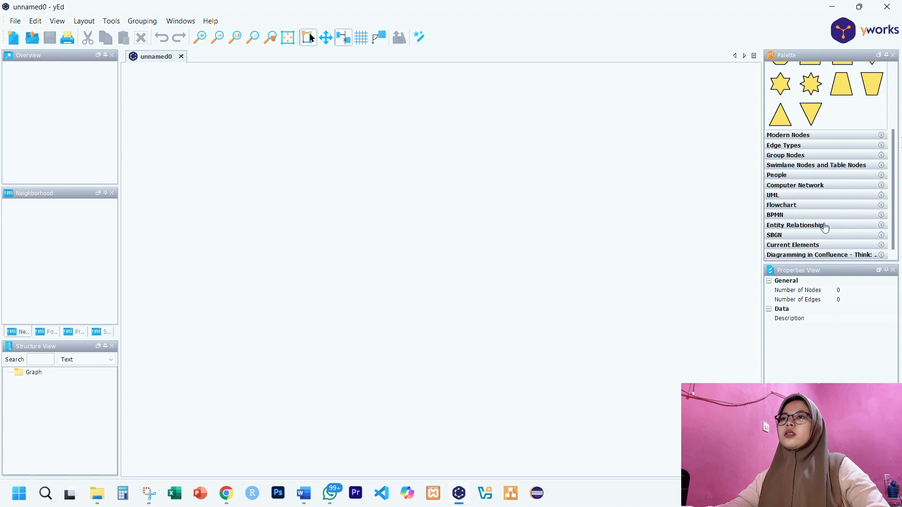
pyautogui.click(825, 226)
pyautogui.scroll(-3, 822, 193)
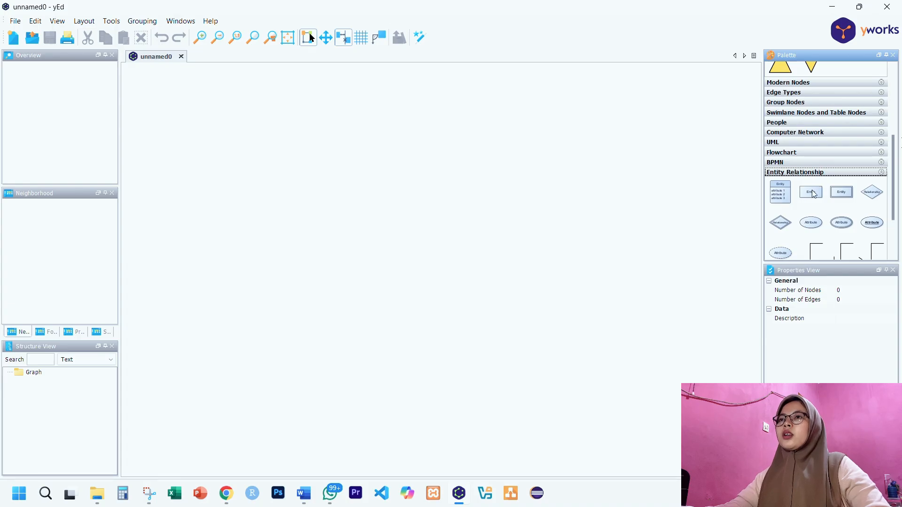
pyautogui.moveTo(816, 195); pyautogui.dragTo(230, 248)
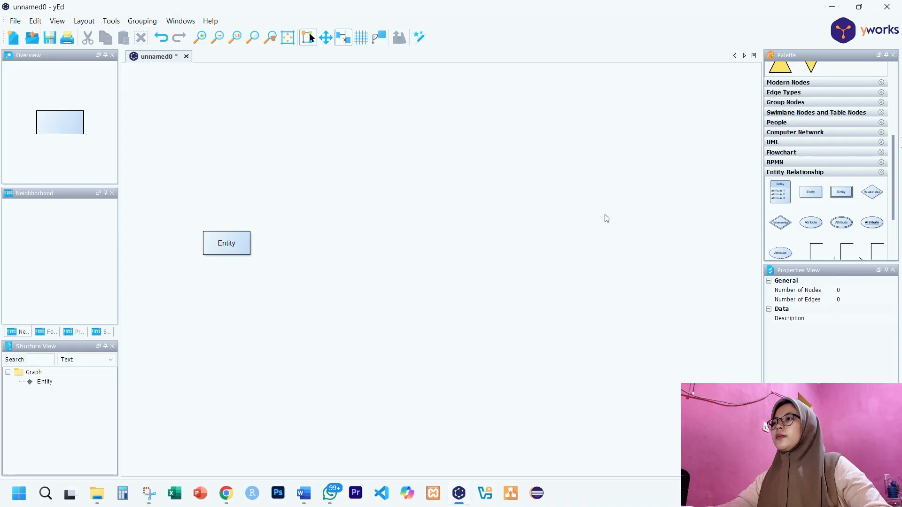
pyautogui.moveTo(814, 192); pyautogui.dragTo(409, 249)
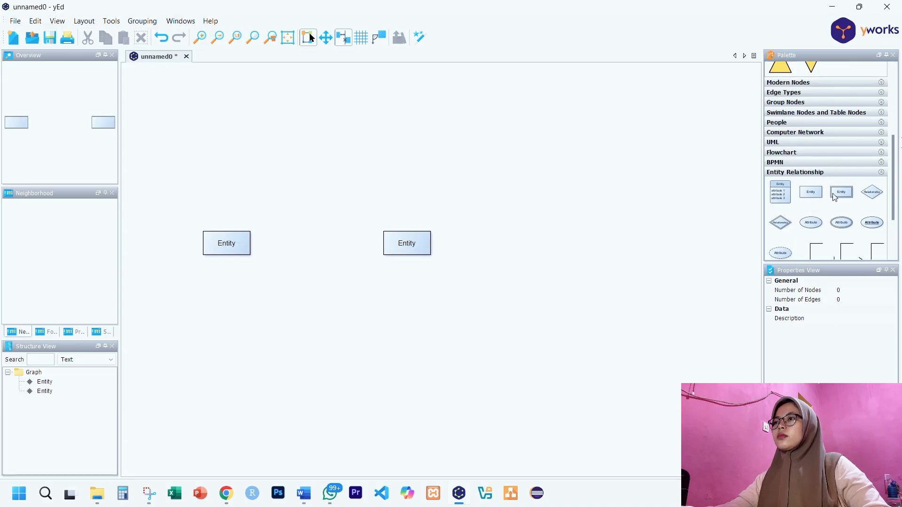
pyautogui.moveTo(817, 197); pyautogui.dragTo(590, 249)
# Step: Label the first entity in the row Mahasiswa and the middle entity Matakuliah
pyautogui.doubleClick(230, 243)
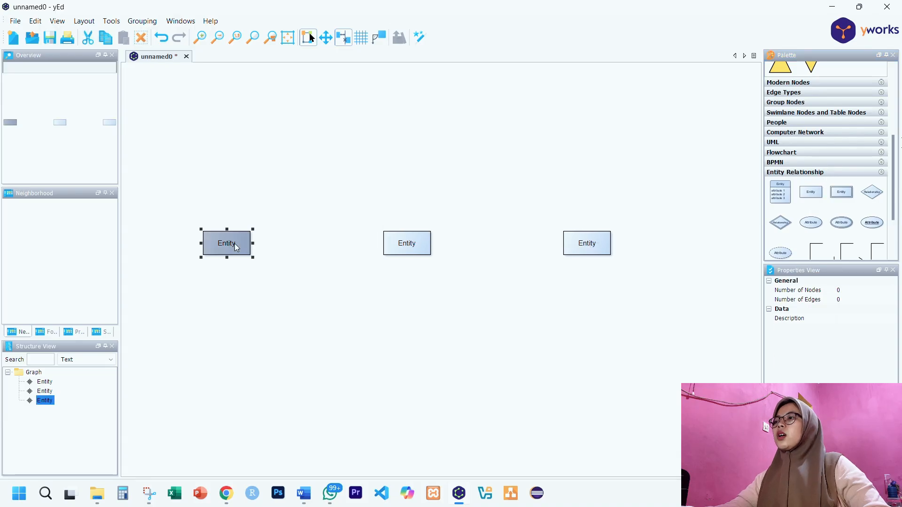
pyautogui.write('M')
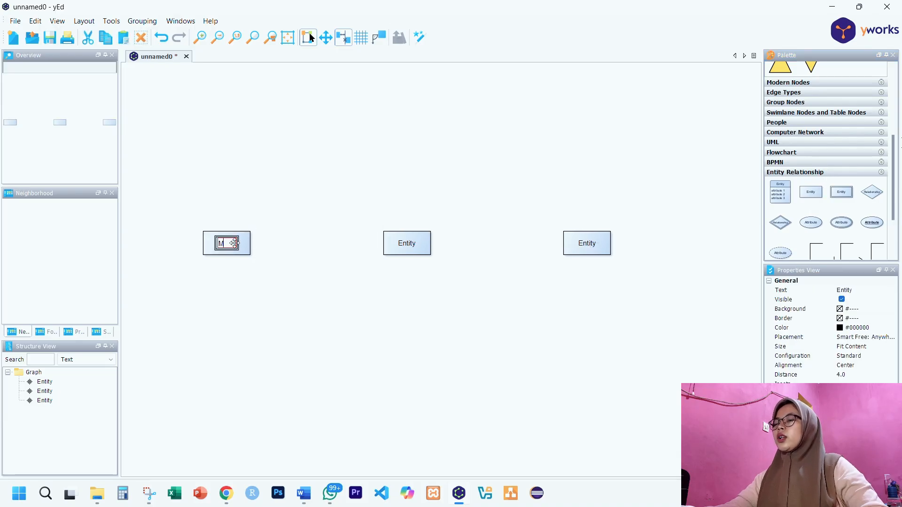
pyautogui.write('ahasiswa')
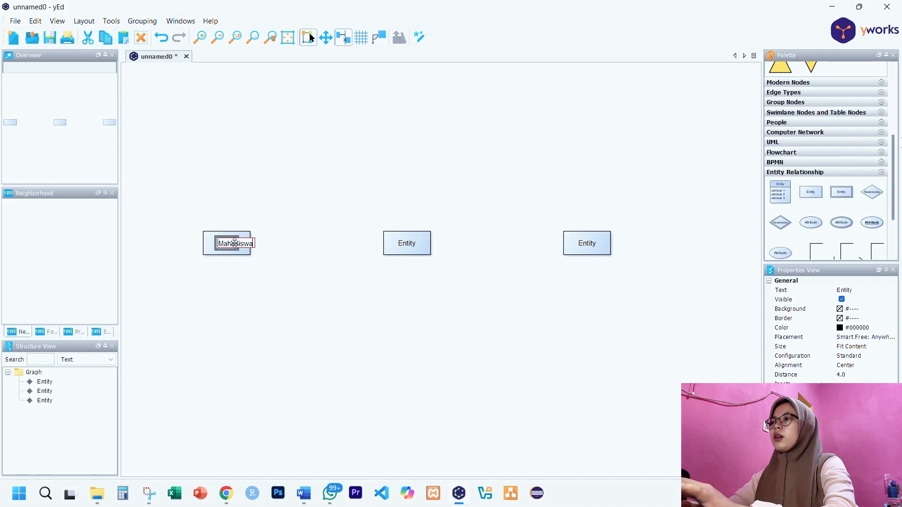
pyautogui.press('Return')
pyautogui.doubleClick(412, 242)
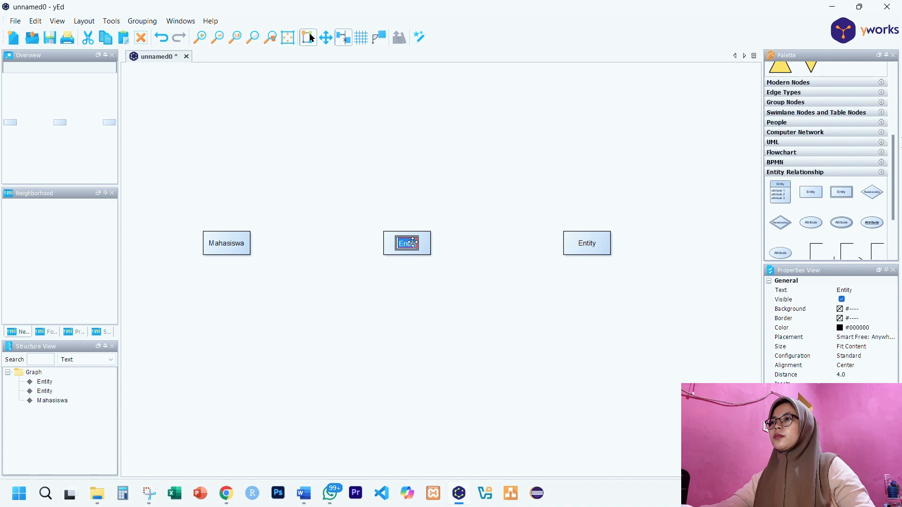
pyautogui.write('Matakul')
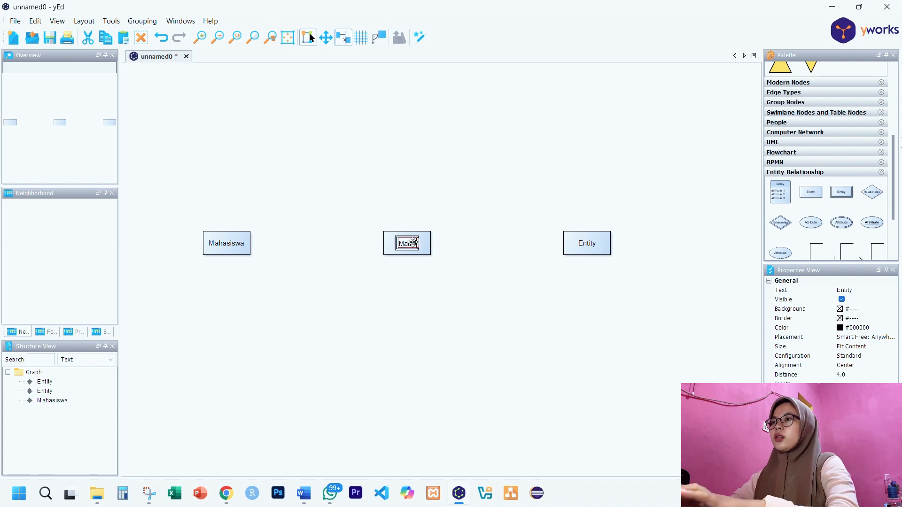
pyautogui.write('iah')
pyautogui.press('Return')
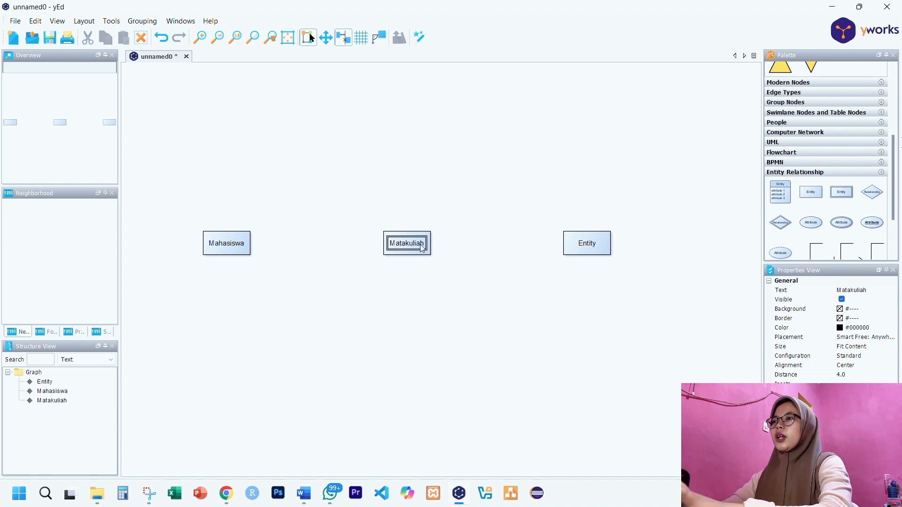
# Step: Label the last entity in the row Dosen and clear the selection
pyautogui.click(589, 243)
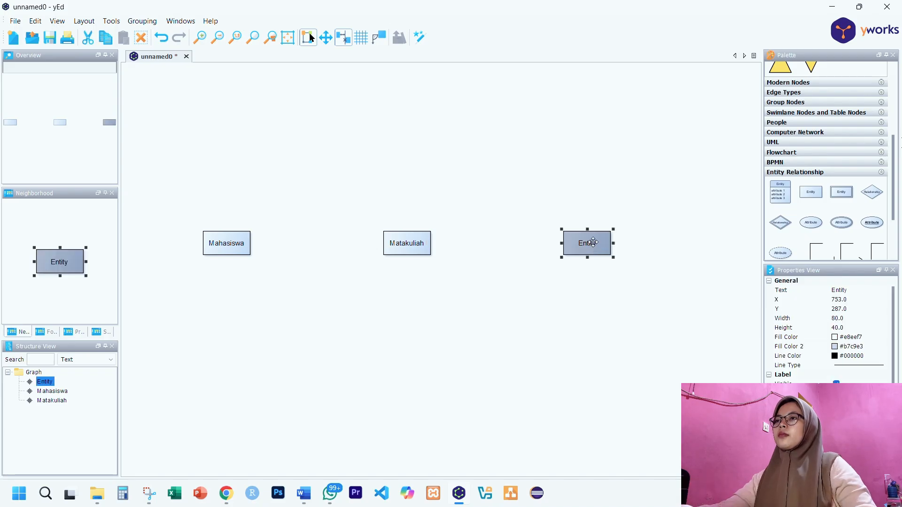
pyautogui.doubleClick(589, 242)
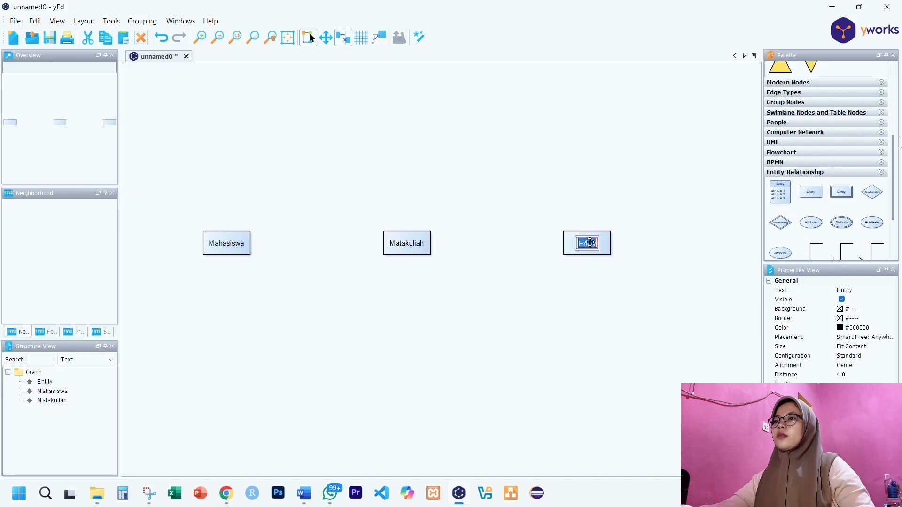
pyautogui.write('Dosen')
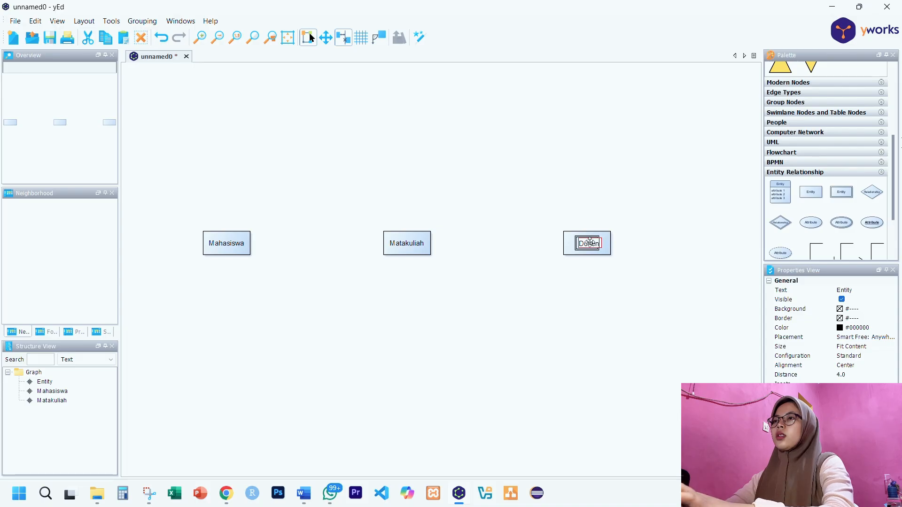
pyautogui.press('Return')
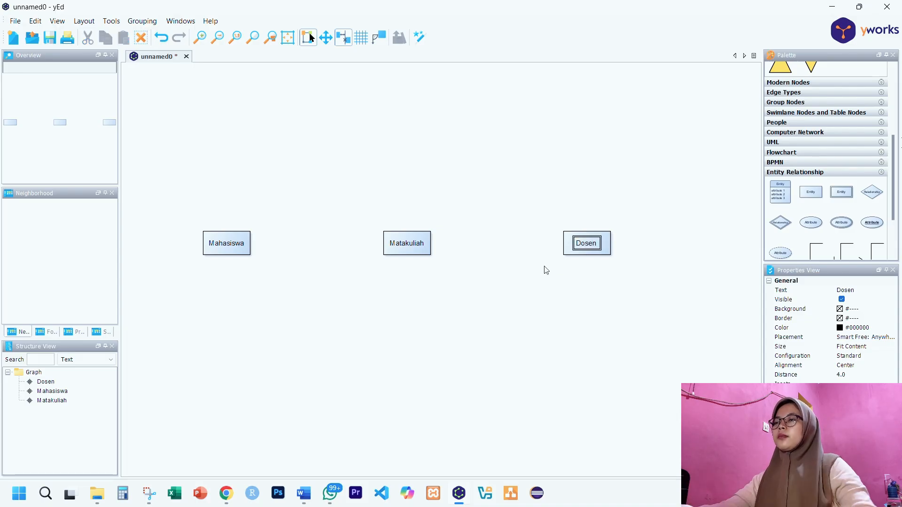
pyautogui.click(654, 281)
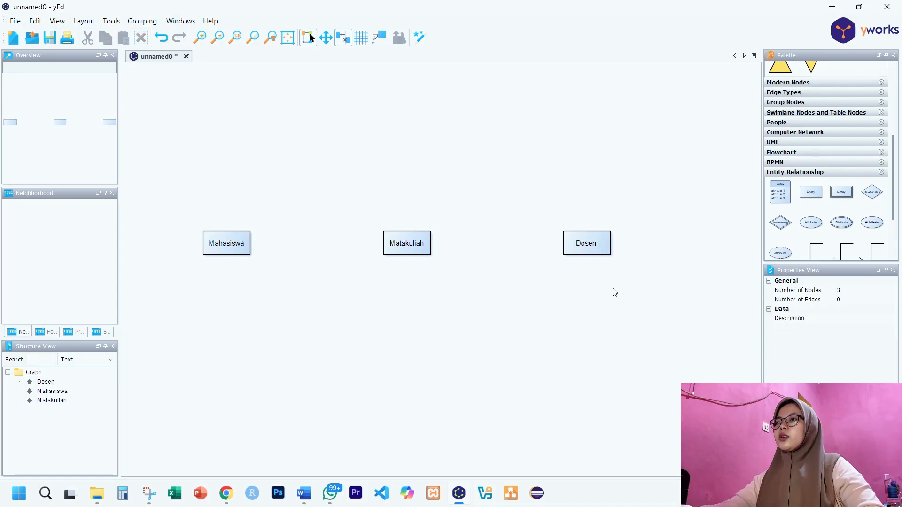
# Step: Switch to the ERD document in Word and read step 2, the attributes and primary keys of each entity
pyautogui.moveTo(312, 494)
pyautogui.click(336, 419)
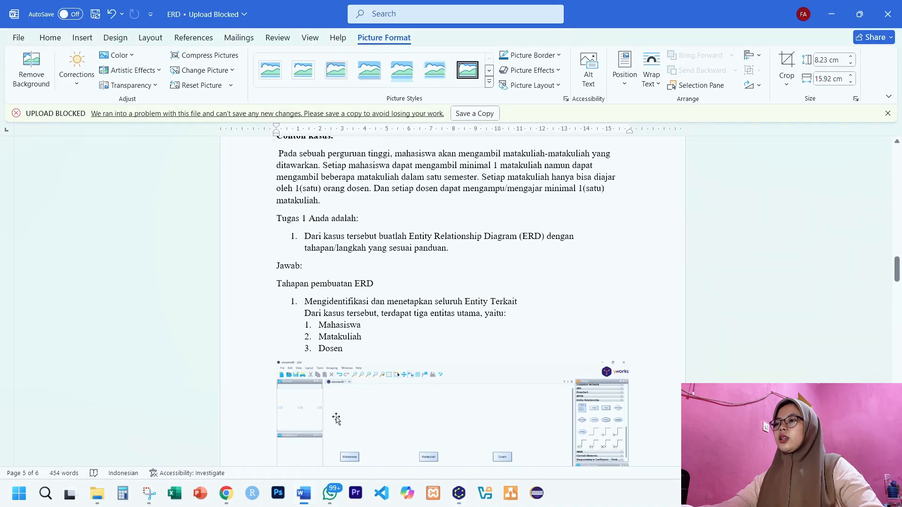
pyautogui.scroll(-6, 485, 271)
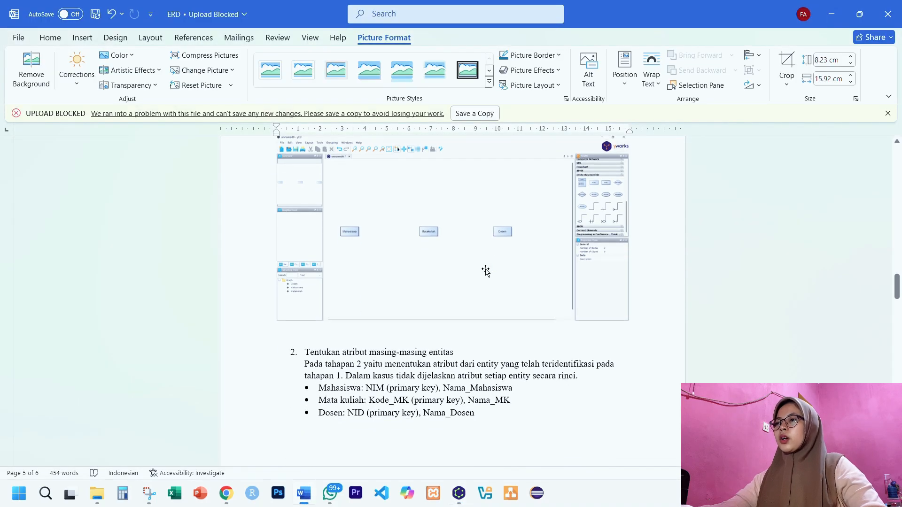
pyautogui.scroll(-2, 485, 271)
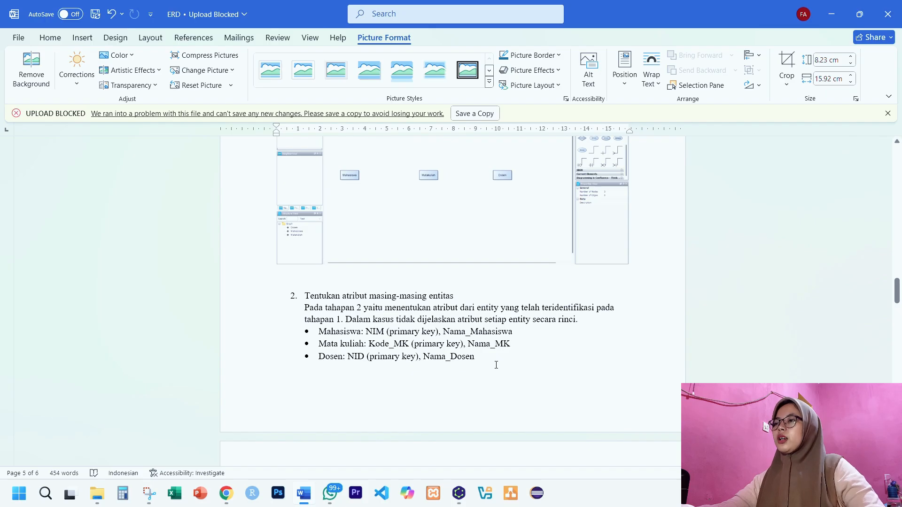
pyautogui.click(459, 493)
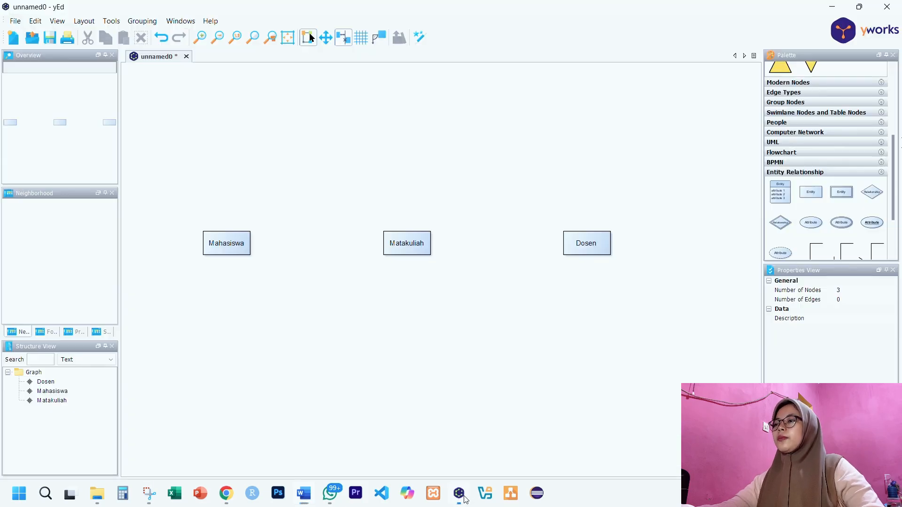
pyautogui.scroll(4, 664, 292)
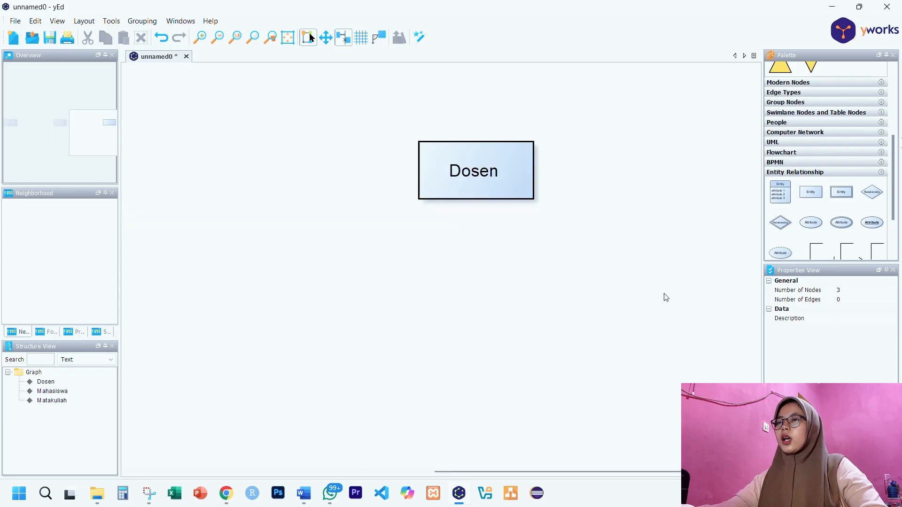
pyautogui.scroll(-5, 664, 292)
pyautogui.scroll(1, 654, 302)
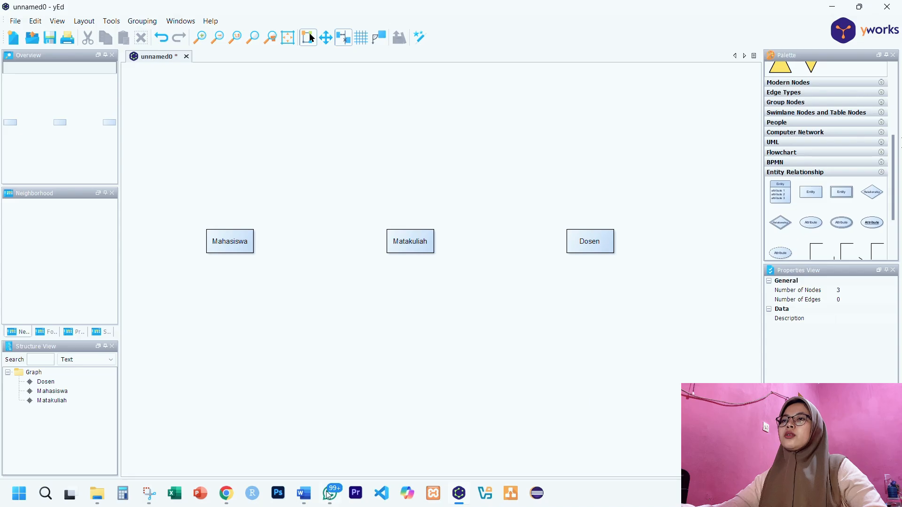
pyautogui.click(303, 494)
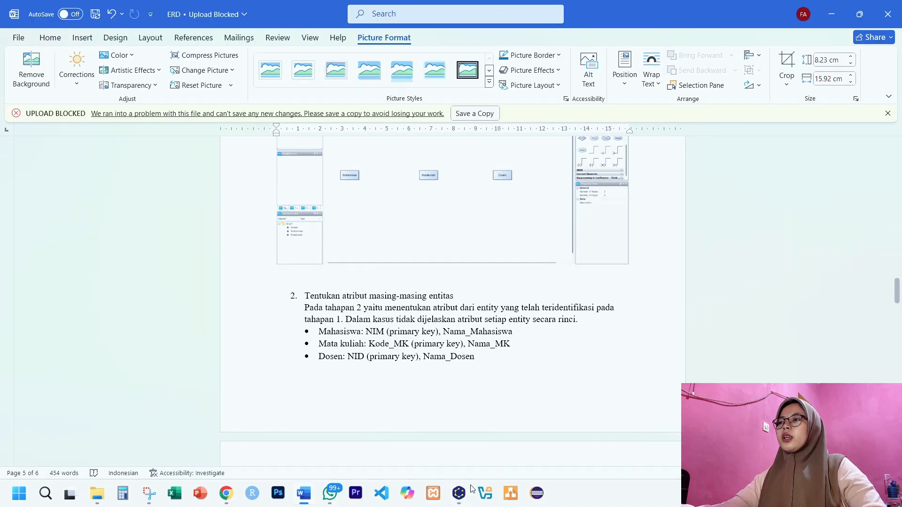
# Step: Switch to yEd and place an underlined key attribute ellipse above each of Mahasiswa, Matakuliah and Dosen
pyautogui.click(459, 493)
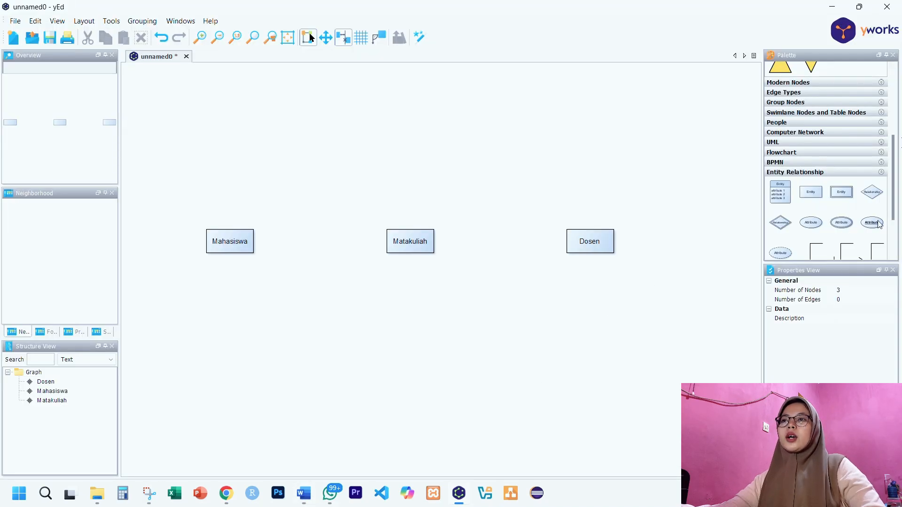
pyautogui.moveTo(879, 229); pyautogui.dragTo(230, 148)
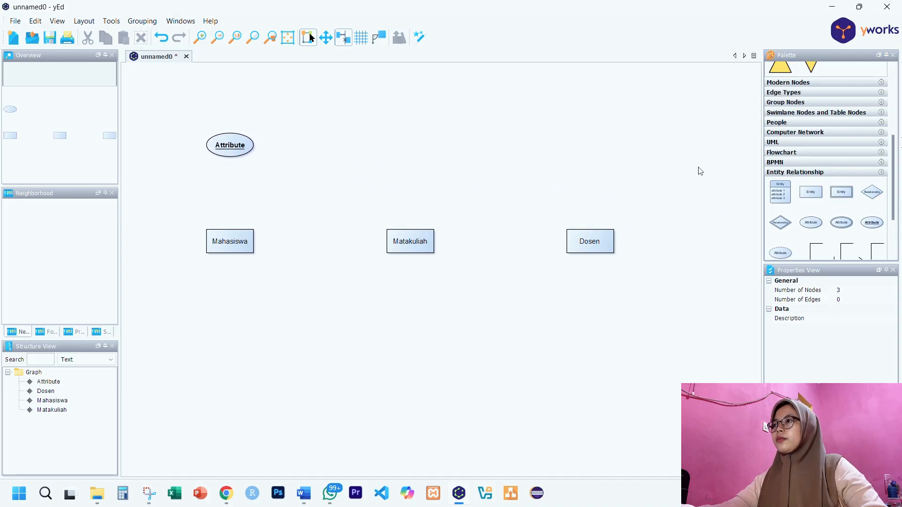
pyautogui.moveTo(527, 183); pyautogui.dragTo(408, 149)
pyautogui.moveTo(880, 228); pyautogui.dragTo(592, 151)
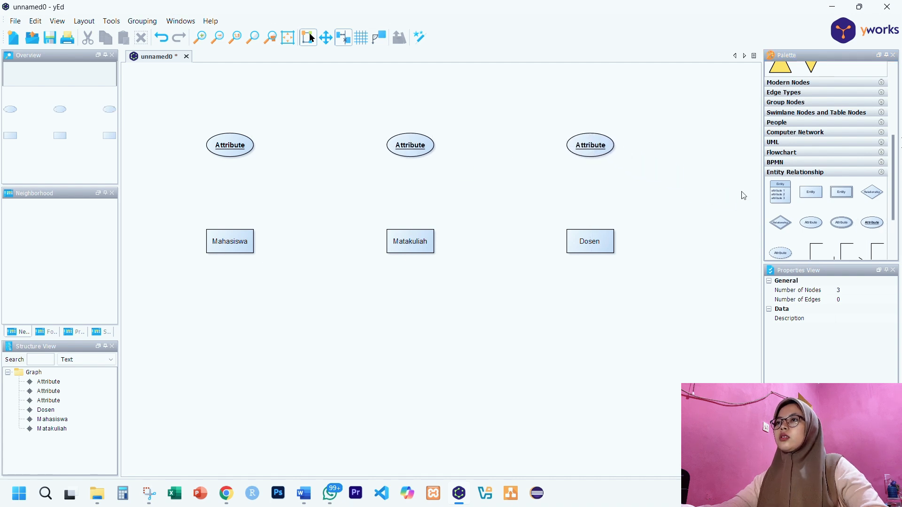
# Step: Place a regular, non-underlined attribute ellipse below each of Mahasiswa, Matakuliah and Dosen
pyautogui.moveTo(811, 222); pyautogui.dragTo(230, 333)
pyautogui.moveTo(810, 222); pyautogui.dragTo(412, 331)
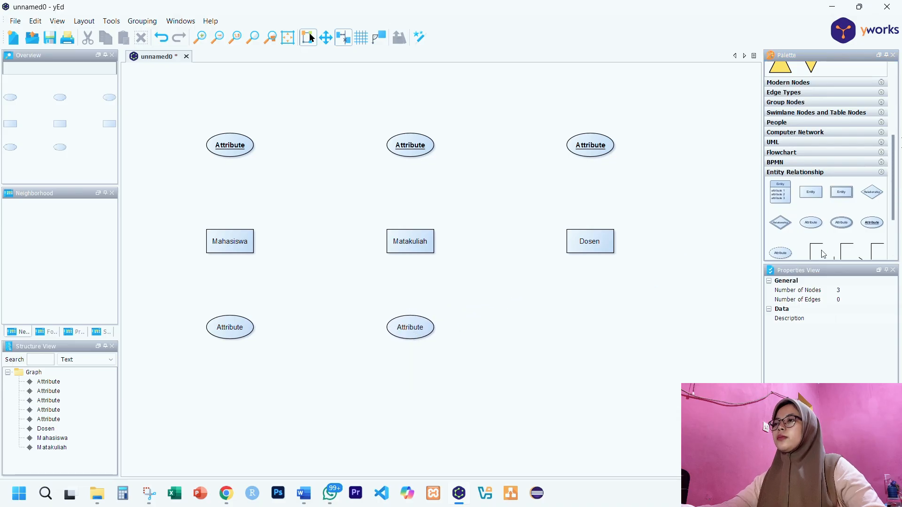
pyautogui.moveTo(820, 229); pyautogui.dragTo(594, 331)
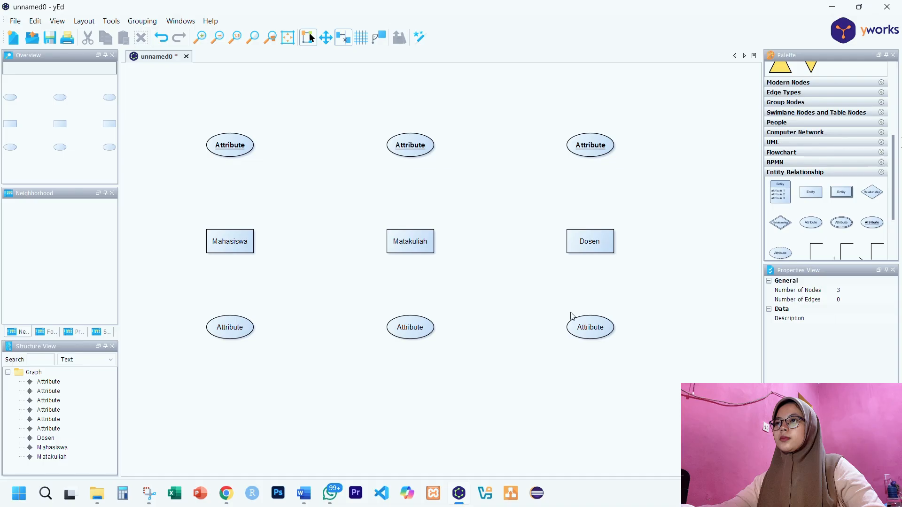
# Step: Label the key attribute above Mahasiswa NIM and the regular attribute below it Nama_Mahasiswa
pyautogui.click(231, 149)
pyautogui.doubleClick(234, 145)
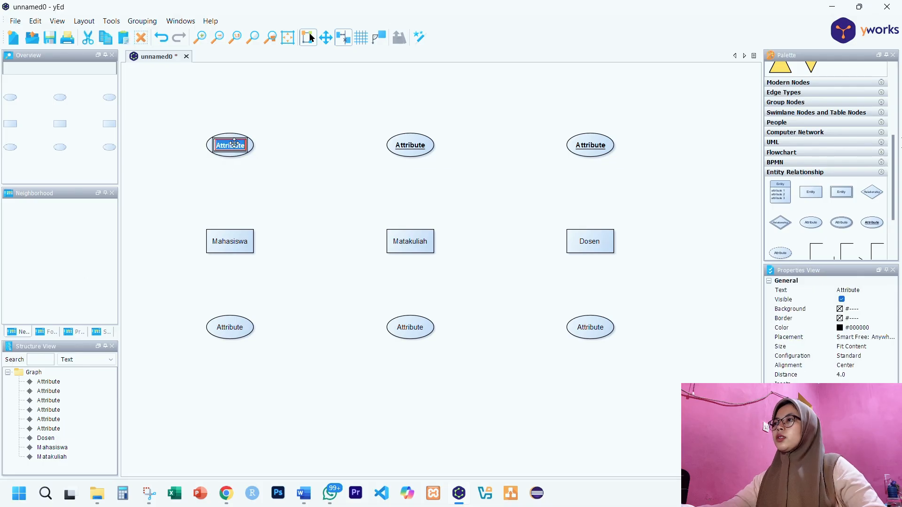
pyautogui.write('NIM')
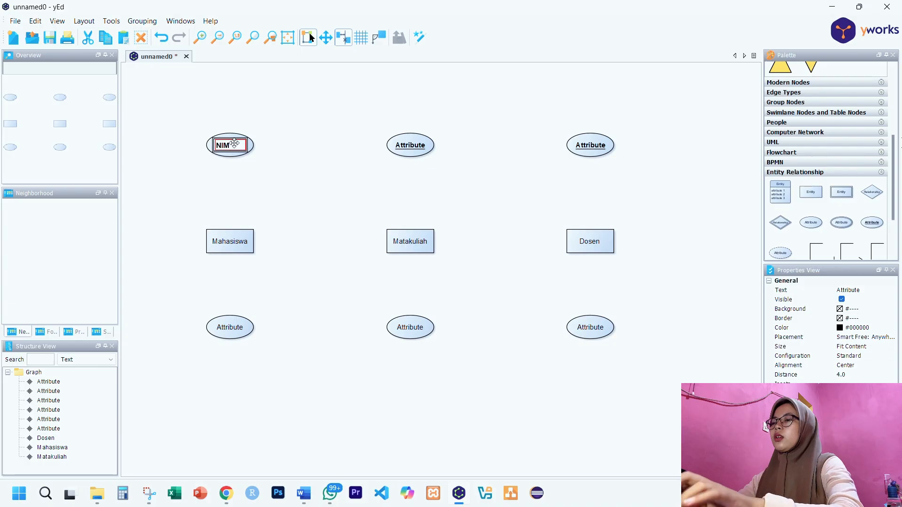
pyautogui.press('Return')
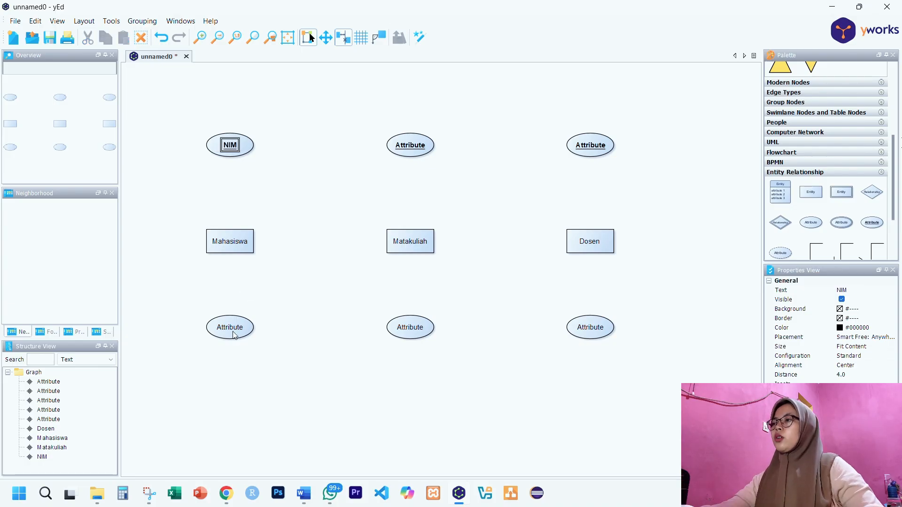
pyautogui.click(233, 334)
pyautogui.doubleClick(234, 330)
pyautogui.write('Na')
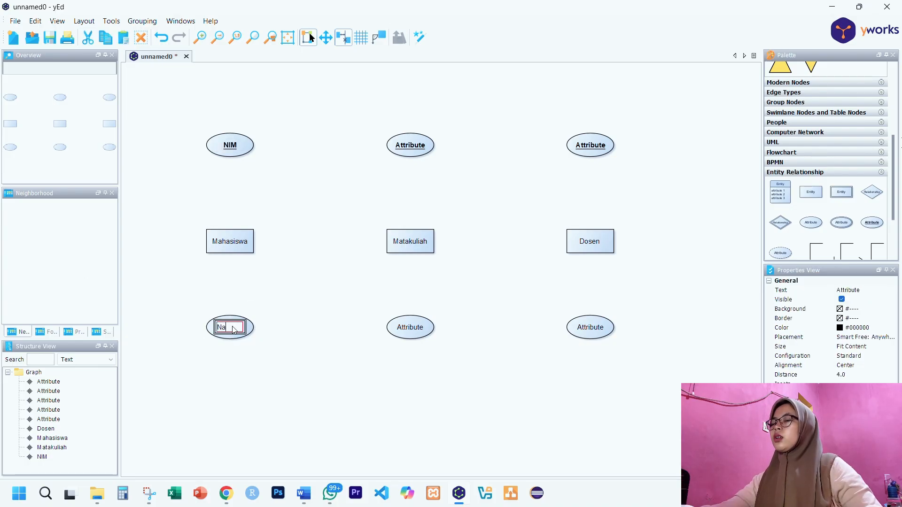
pyautogui.write('ma_Mahasiswa')
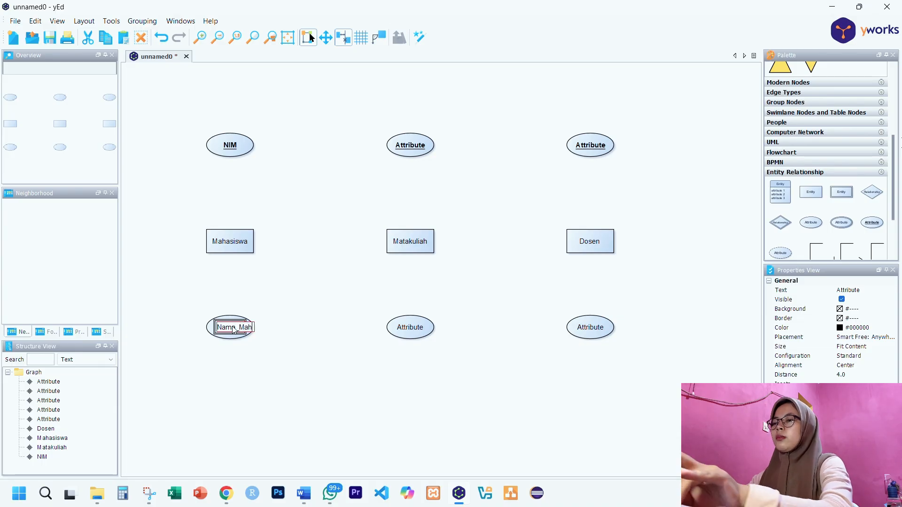
pyautogui.press('Return')
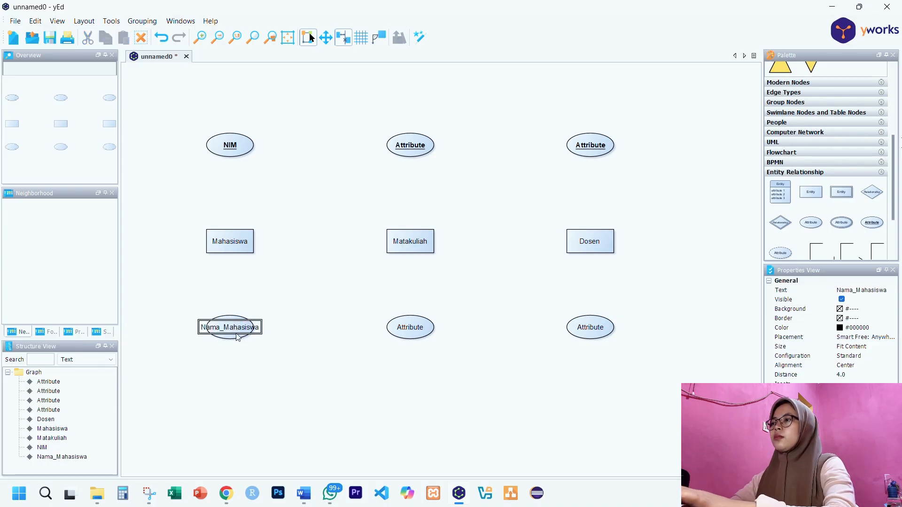
# Step: Enlarge the Nama_Mahasiswa ellipse to about 108 by 61 so its label fits inside, and clear the selection
pyautogui.click(267, 388)
pyautogui.click(236, 338)
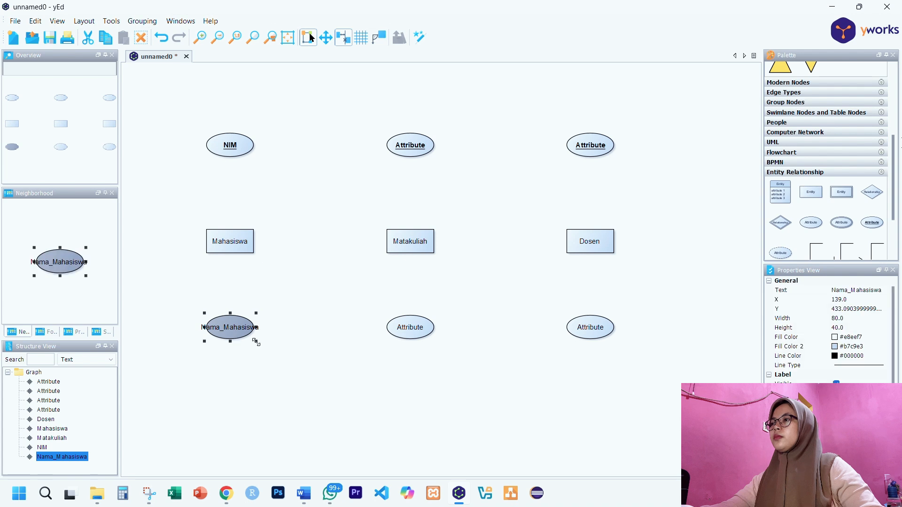
pyautogui.moveTo(257, 342); pyautogui.dragTo(235, 338)
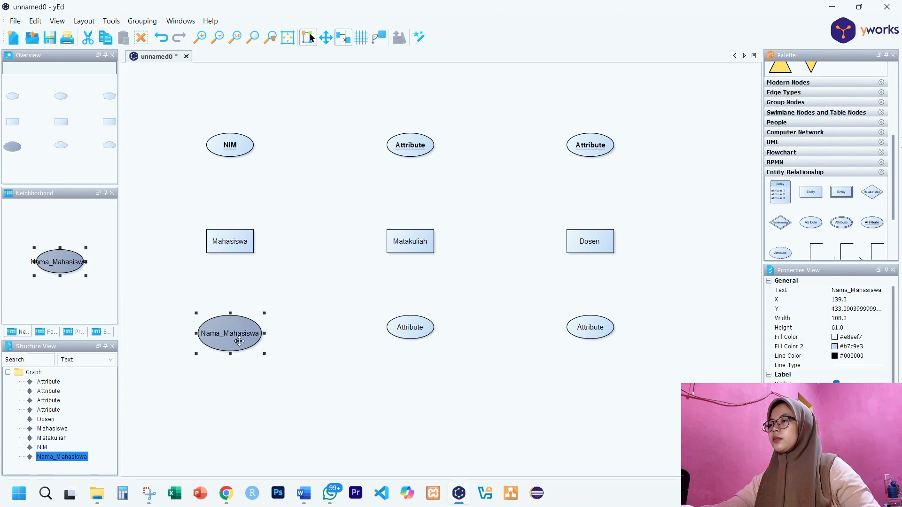
pyautogui.click(414, 407)
# Step: Check the Mata kuliah attributes in the Word document, and in yEd label the key attribute above Matakuliah Kode_MK
pyautogui.click(304, 493)
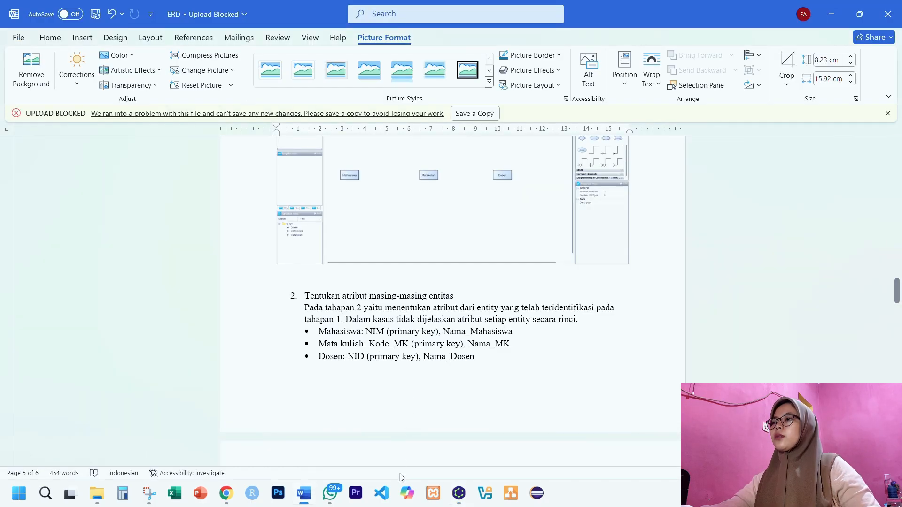
pyautogui.click(458, 496)
pyautogui.click(416, 153)
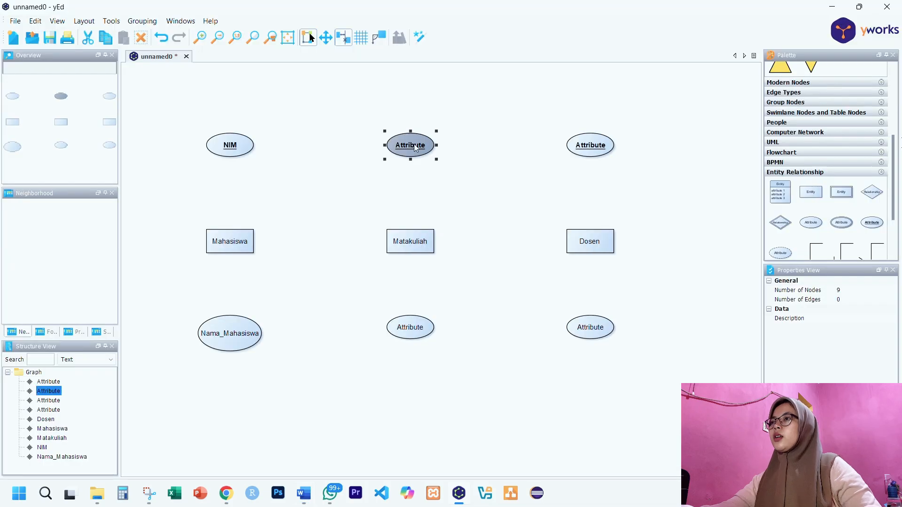
pyautogui.click(412, 144)
pyautogui.write('K')
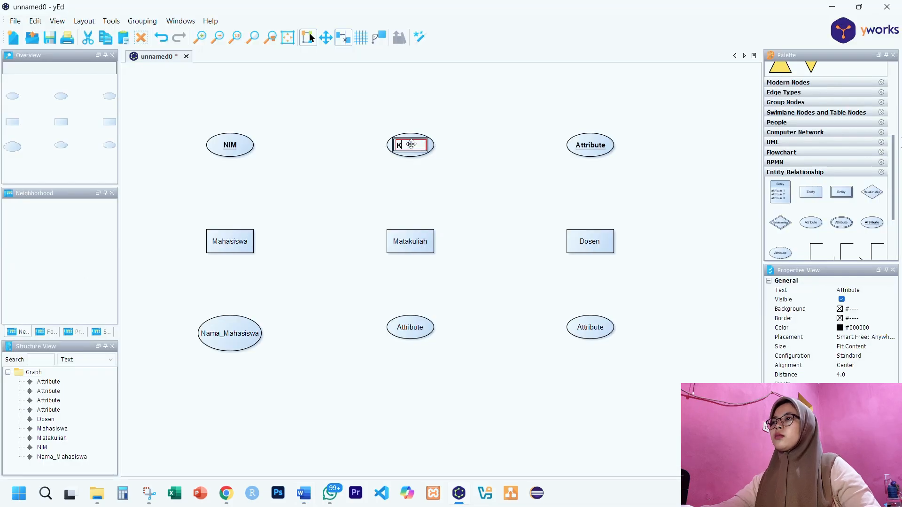
pyautogui.write('ode_MK')
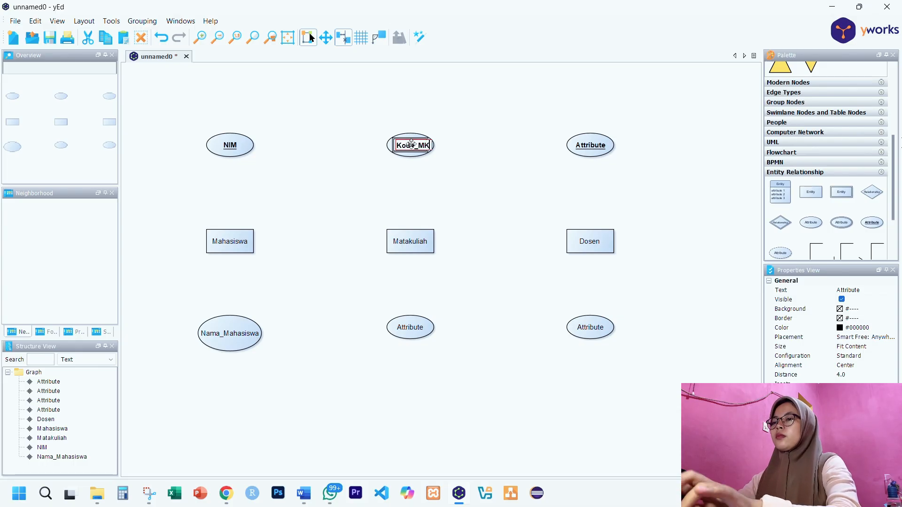
pyautogui.press('Return')
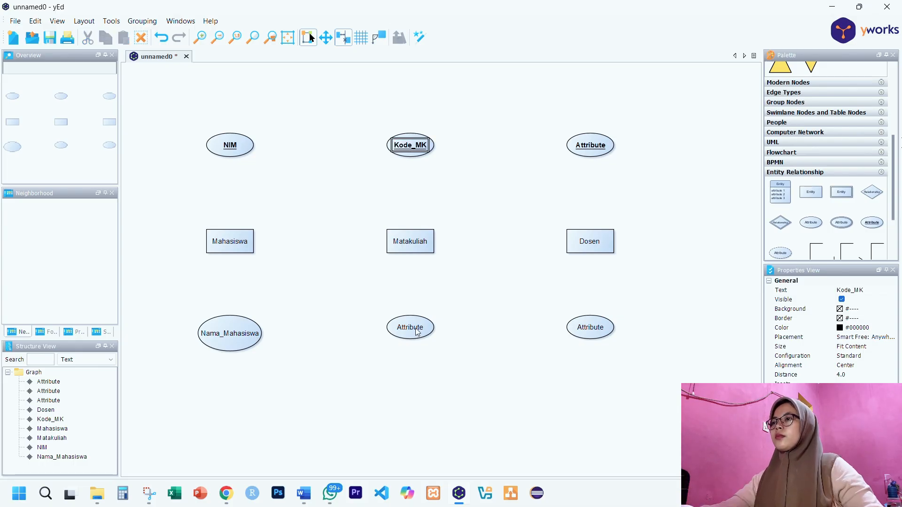
# Step: Label the regular attribute below Matakuliah Nama_MK
pyautogui.click(417, 329)
pyautogui.press('F2')
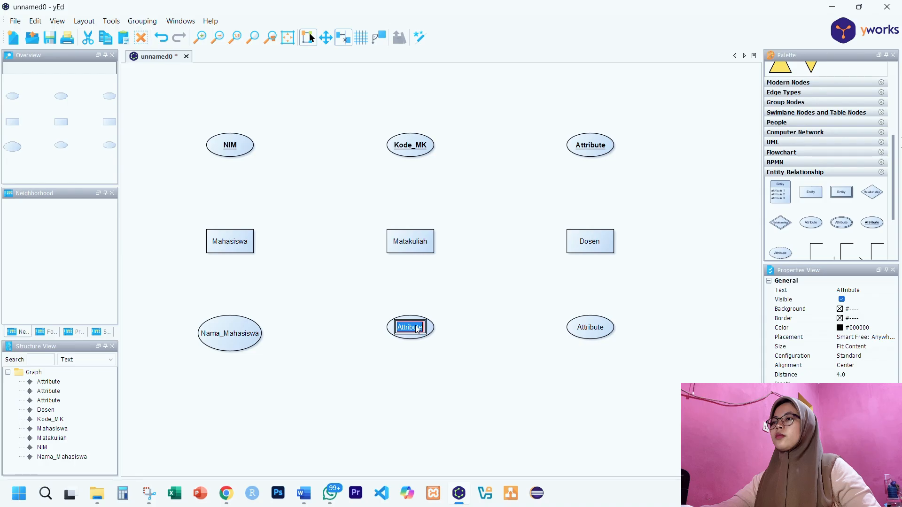
pyautogui.write('Nama_MK')
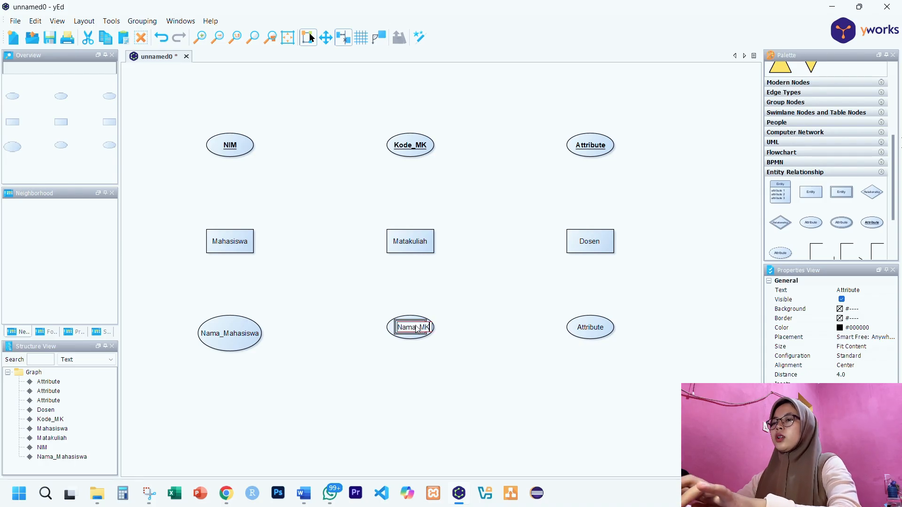
pyautogui.press('Return')
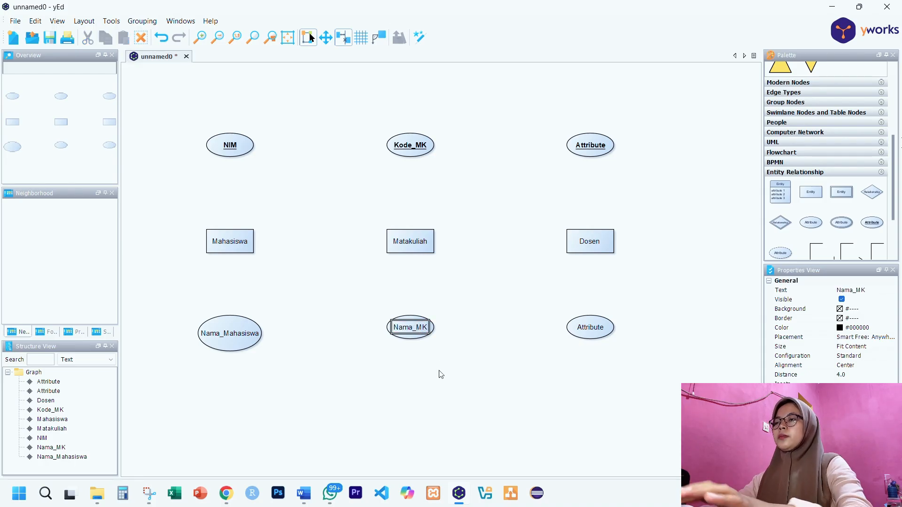
# Step: Enlarge the Nama_MK ellipse to nearly the size of the Nama_Mahasiswa ellipse and clear the selection
pyautogui.click(440, 374)
pyautogui.click(412, 338)
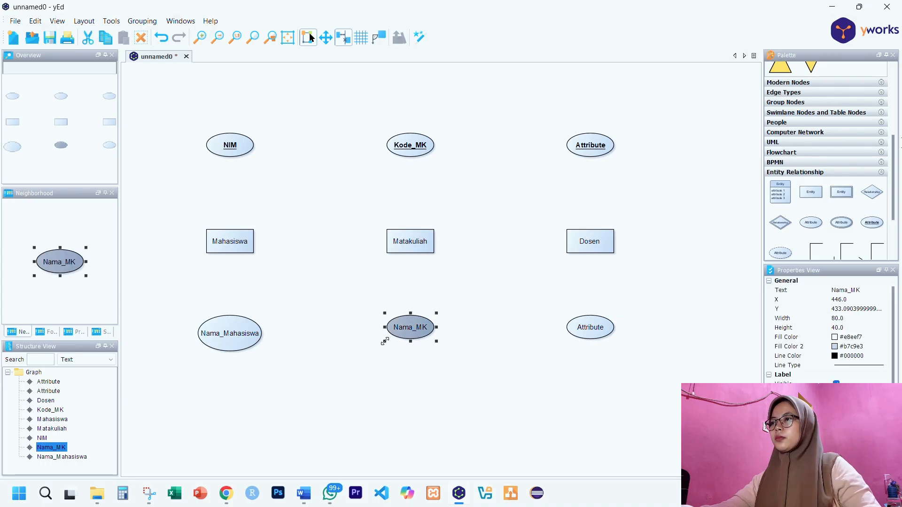
pyautogui.moveTo(385, 342); pyautogui.dragTo(412, 347)
pyautogui.click(402, 363)
pyautogui.click(473, 362)
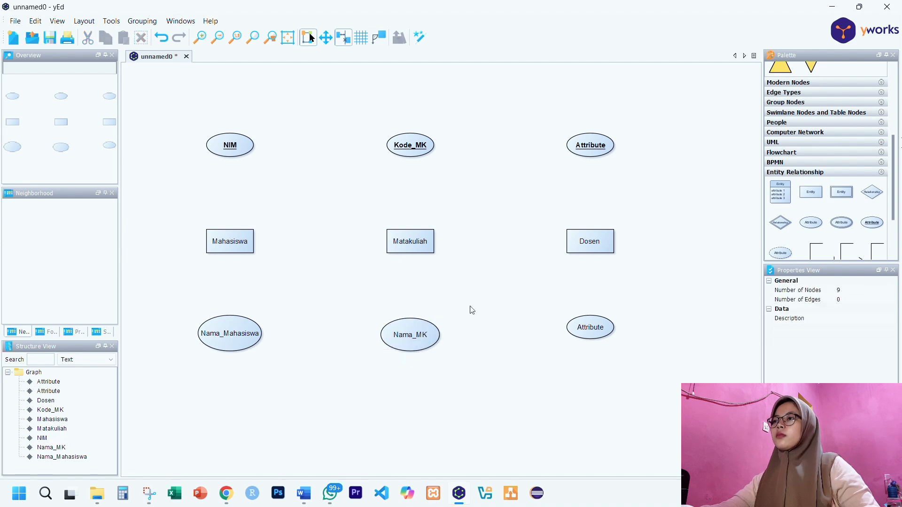
# Step: Check the Dosen attributes in the Word document, and in yEd label the key attribute above Dosen NID
pyautogui.click(304, 494)
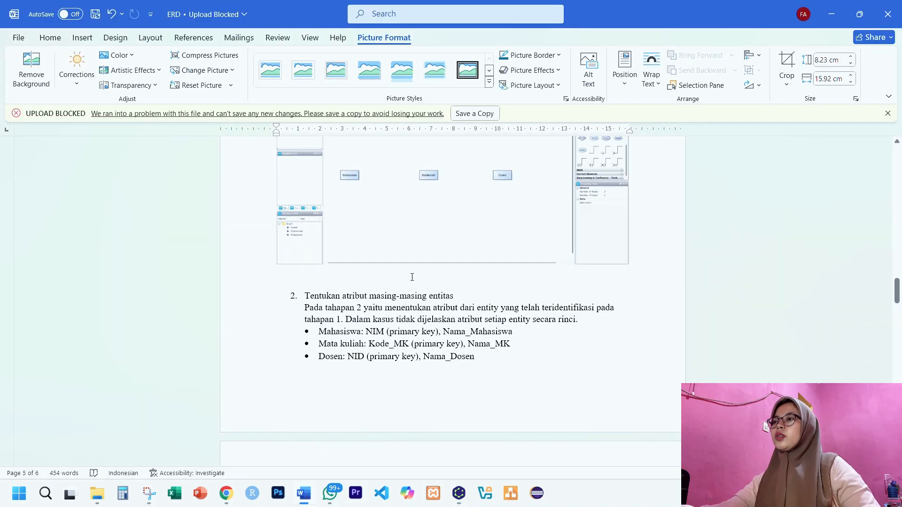
pyautogui.click(459, 493)
pyautogui.doubleClick(592, 146)
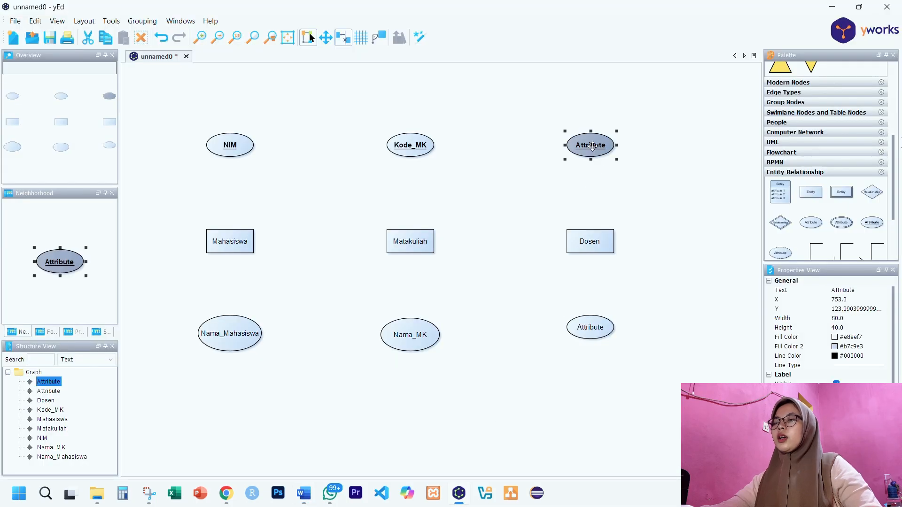
pyautogui.write('NID')
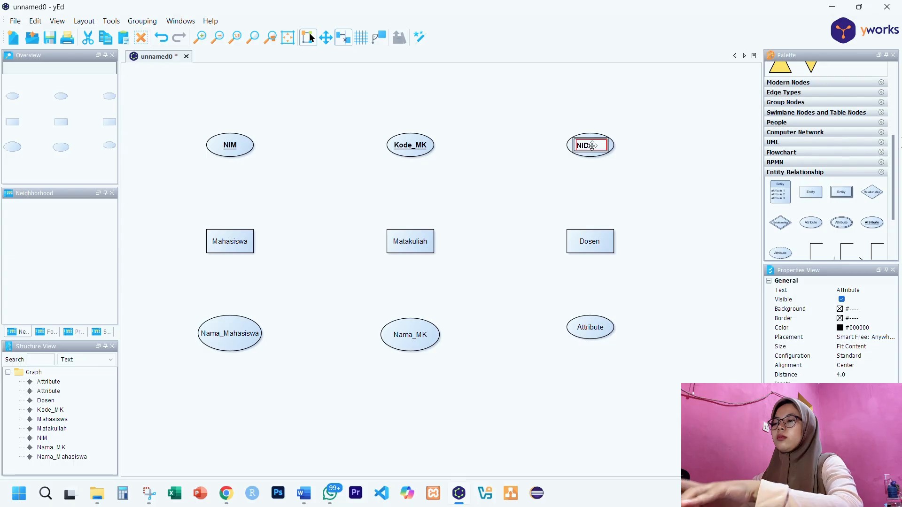
pyautogui.press('Return')
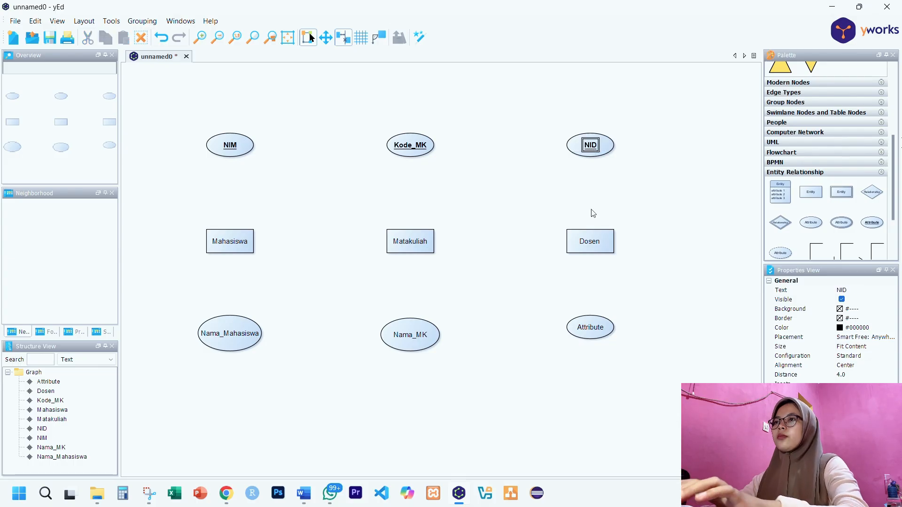
# Step: Label the attribute below Dosen Nama_Dosen and enlarge its ellipse so the text fits inside
pyautogui.doubleClick(592, 327)
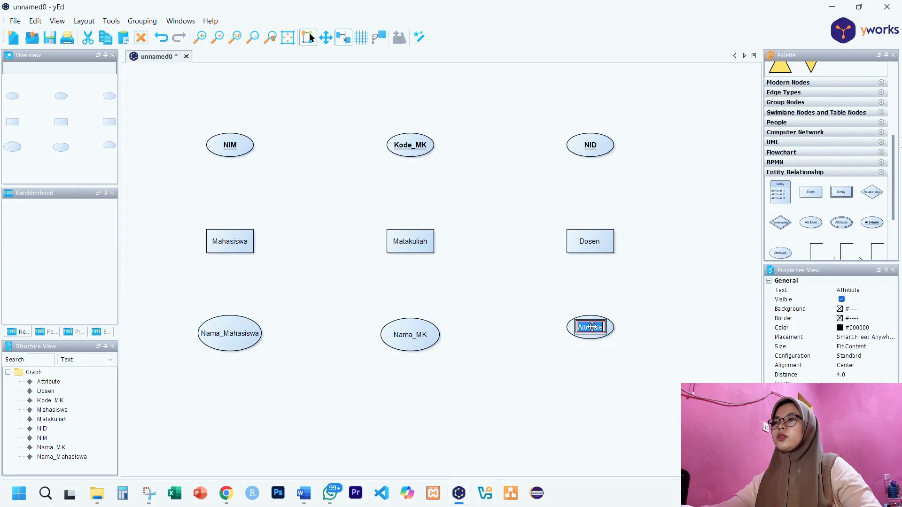
pyautogui.write('Nama')
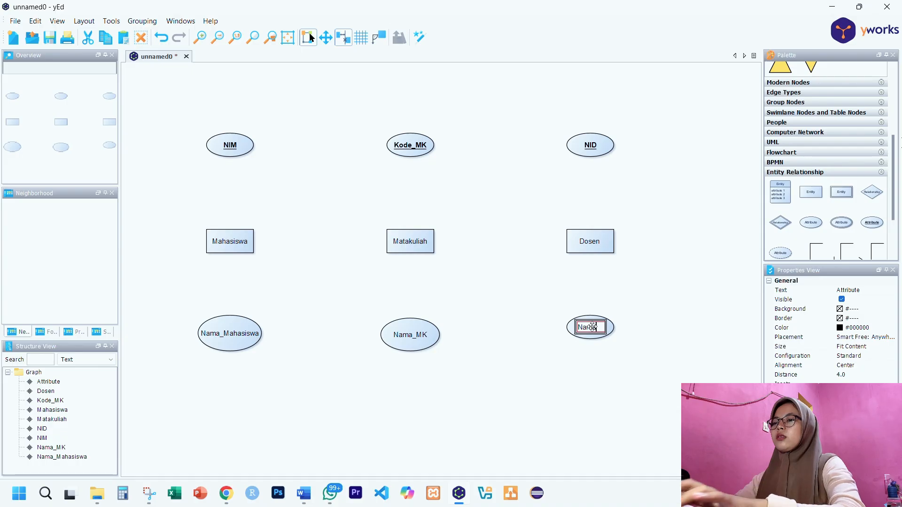
pyautogui.write('_Dosen')
pyautogui.press('Return')
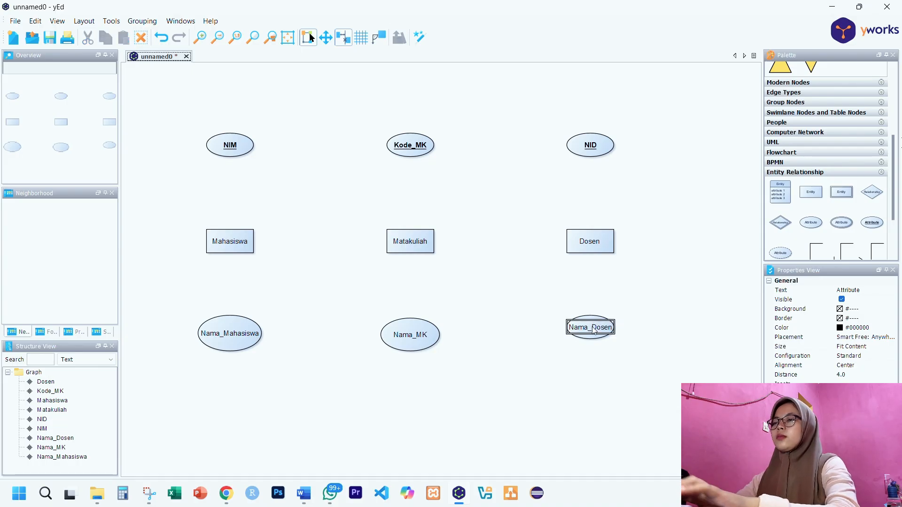
pyautogui.click(595, 329)
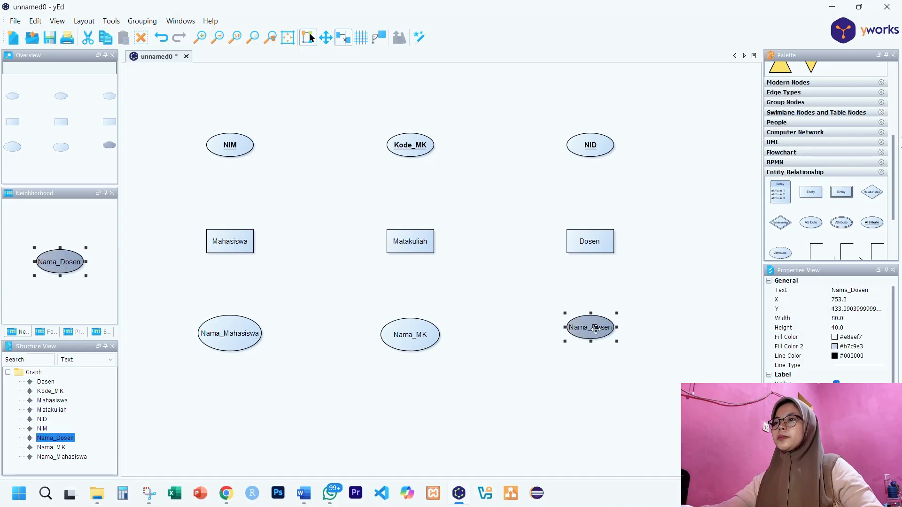
pyautogui.moveTo(617, 341); pyautogui.dragTo(622, 350)
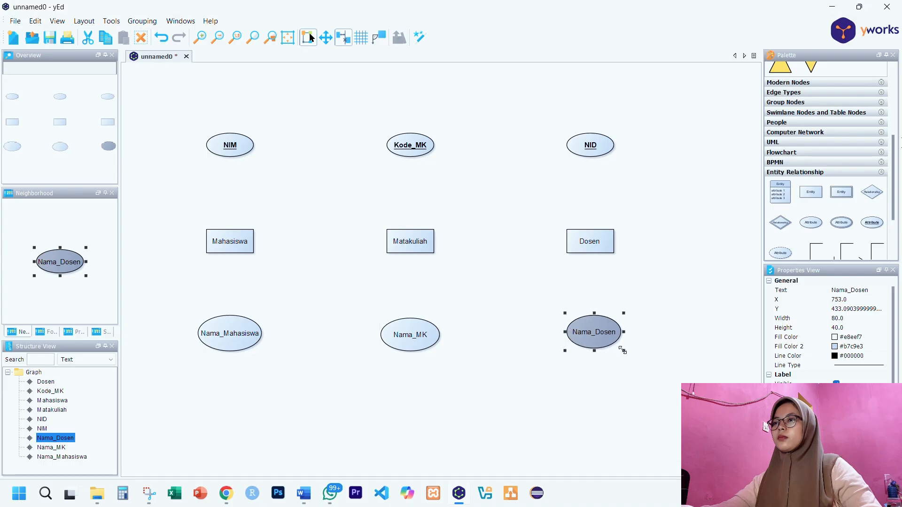
pyautogui.click(601, 377)
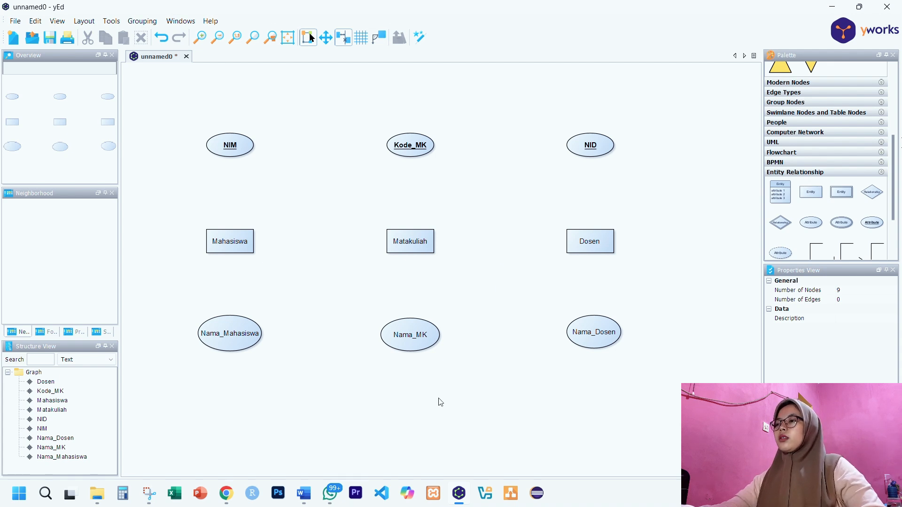
# Step: Check the example diagrams in the Word document, and in yEd draw an edge from each of the six attributes to its entity
pyautogui.click(304, 493)
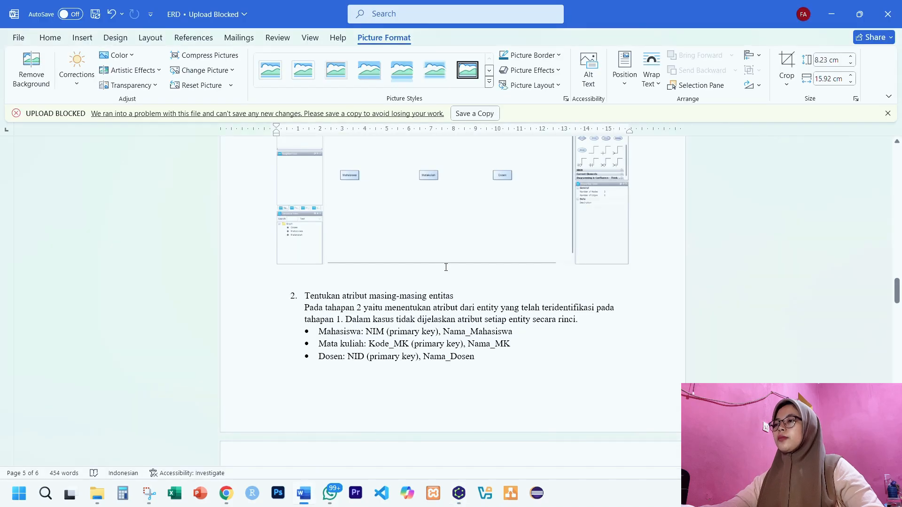
pyautogui.scroll(-10, 445, 267)
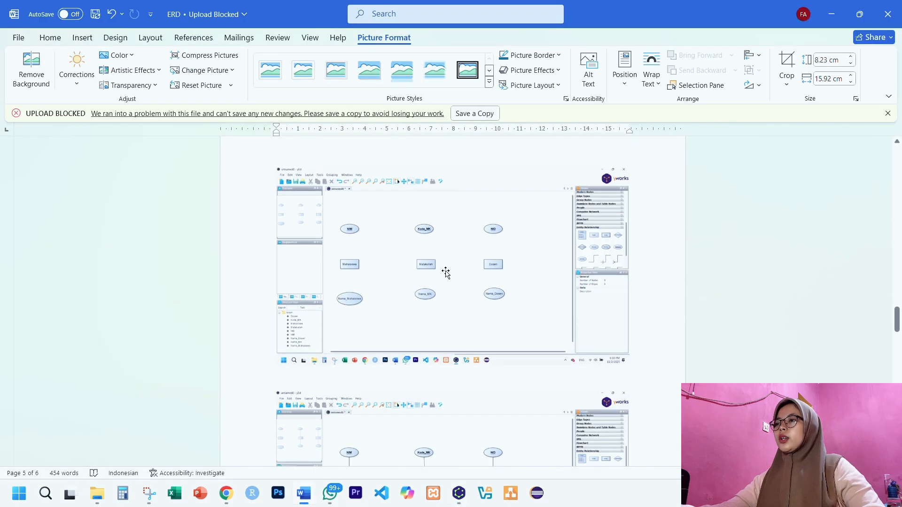
pyautogui.click(459, 493)
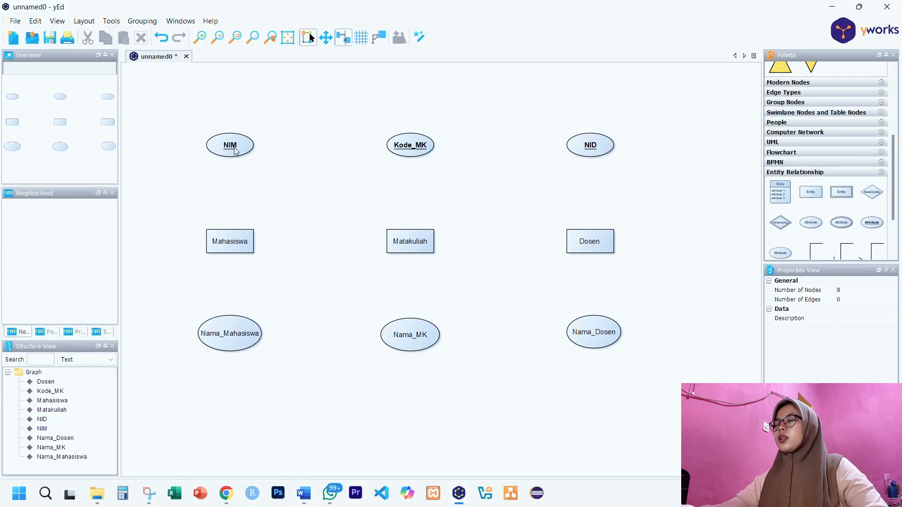
pyautogui.moveTo(235, 151); pyautogui.dragTo(228, 228)
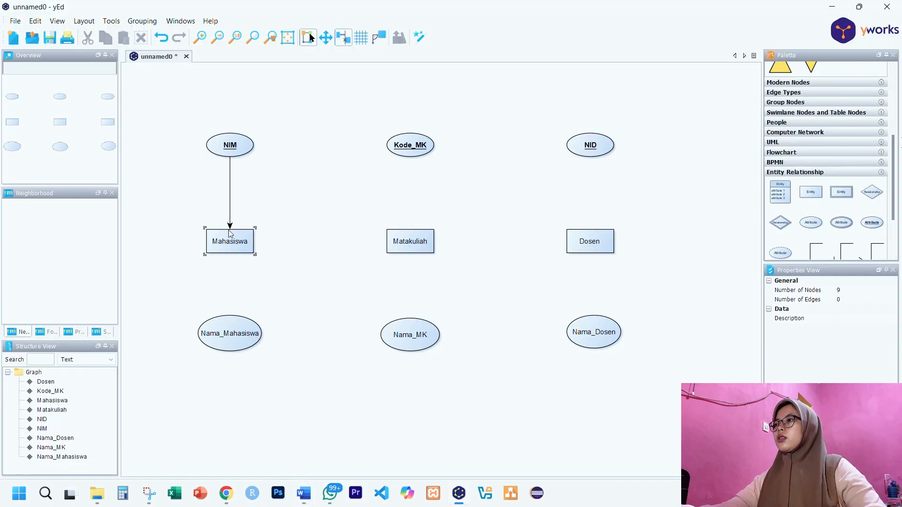
pyautogui.moveTo(232, 336); pyautogui.dragTo(235, 254)
pyautogui.moveTo(411, 149); pyautogui.dragTo(414, 240)
pyautogui.moveTo(405, 320); pyautogui.dragTo(412, 254)
pyautogui.moveTo(593, 157); pyautogui.dragTo(594, 240)
pyautogui.moveTo(594, 318); pyautogui.dragTo(590, 254)
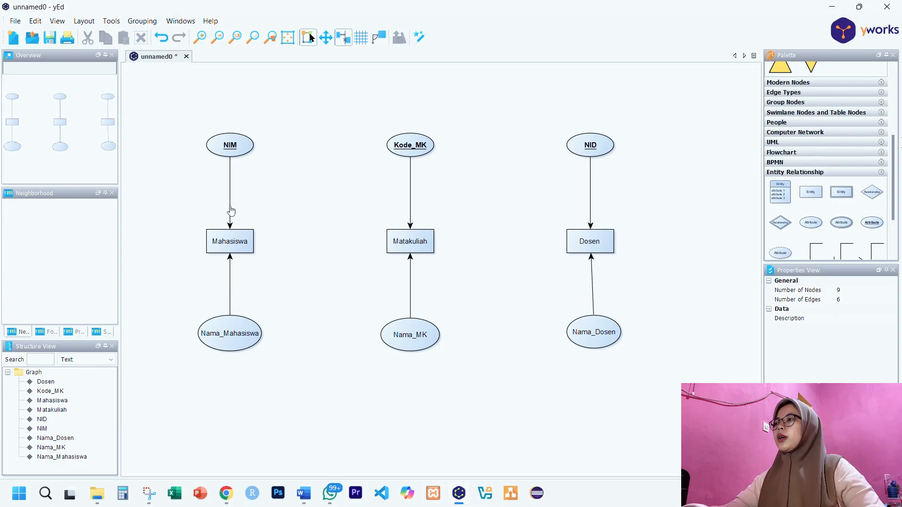
pyautogui.click(231, 212)
pyautogui.keyDown('shift'); pyautogui.click(230, 277); pyautogui.keyUp('shift')
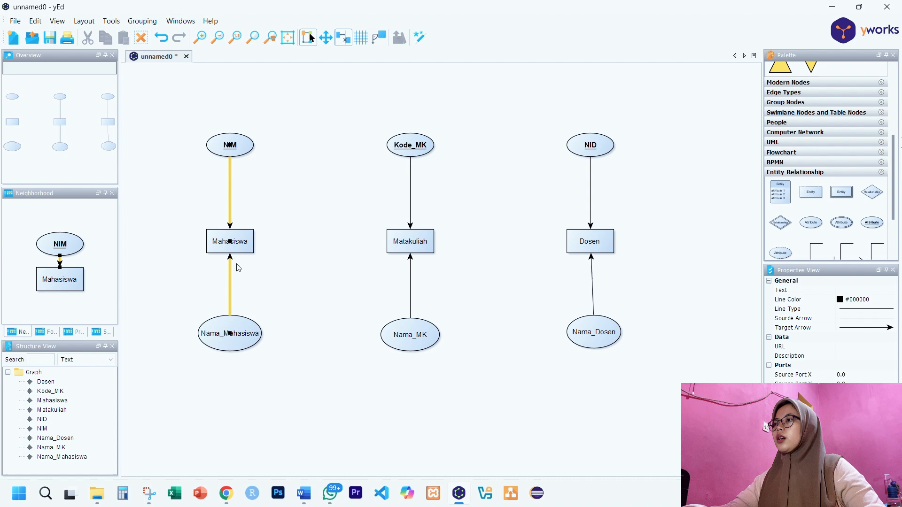
pyautogui.keyDown('shift'); pyautogui.click(410, 202); pyautogui.keyUp('shift')
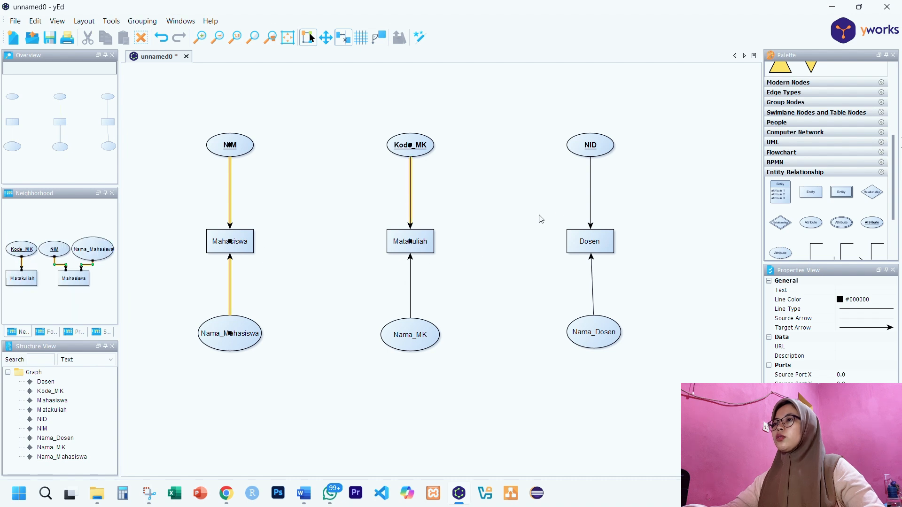
pyautogui.keyDown('shift'); pyautogui.click(410, 300); pyautogui.keyUp('shift')
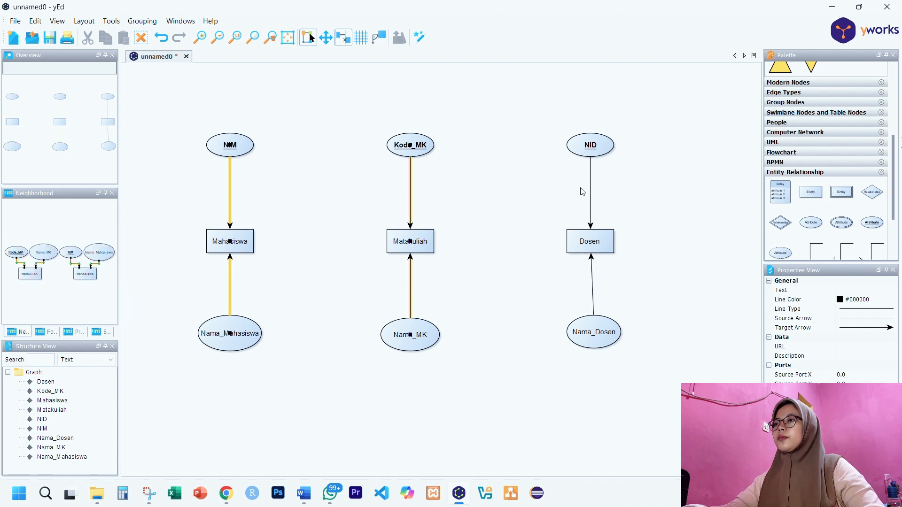
pyautogui.keyDown('shift'); pyautogui.click(593, 194); pyautogui.keyUp('shift')
pyautogui.moveTo(590, 272); pyautogui.dragTo(591, 275)
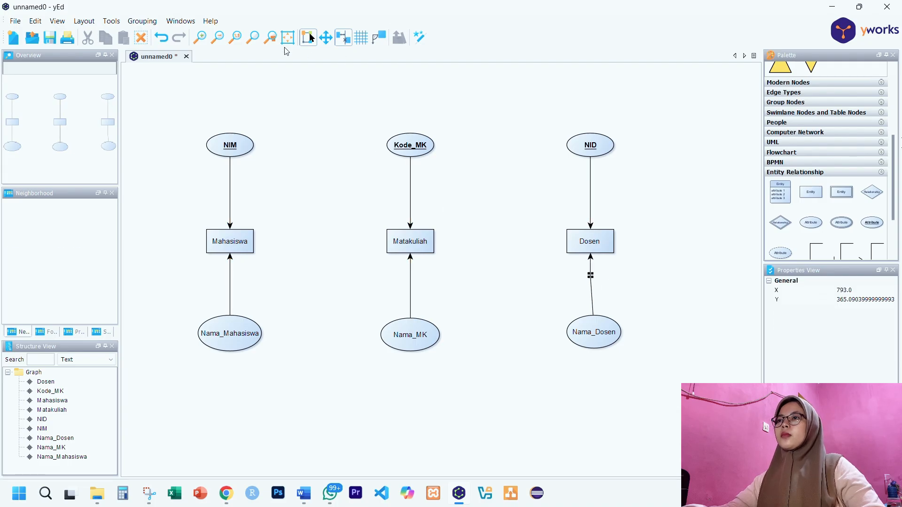
pyautogui.click(161, 37)
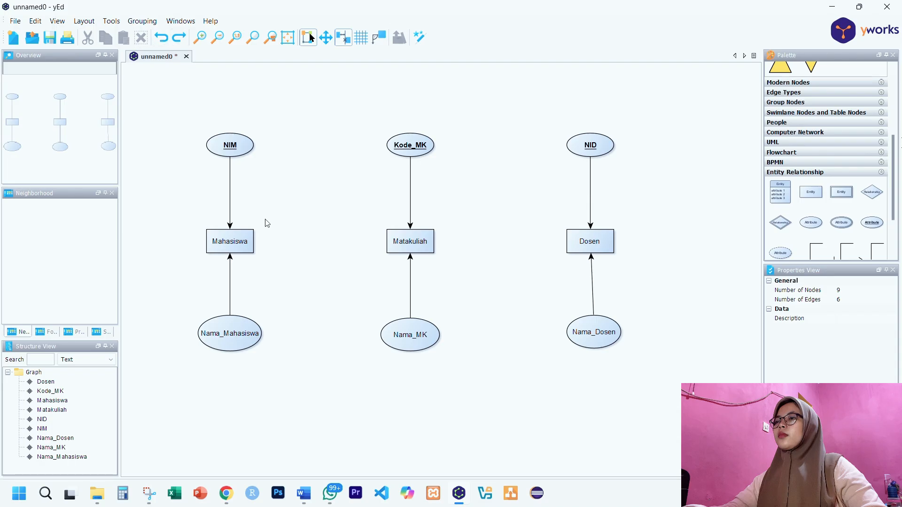
# Step: Remove the target arrowheads from all six attribute edges so they are plain lines, and clear the selection
pyautogui.click(229, 209)
pyautogui.keyDown('shift'); pyautogui.click(232, 280); pyautogui.keyUp('shift')
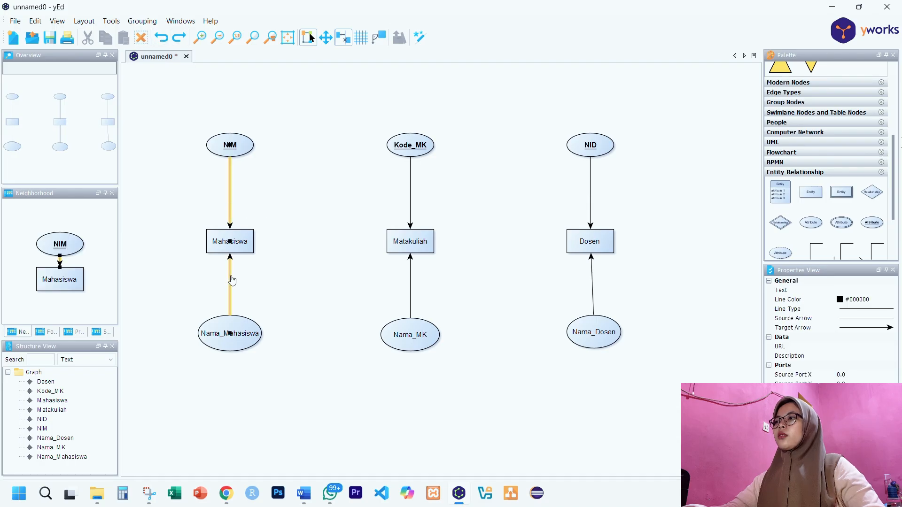
pyautogui.keyDown('shift'); pyautogui.click(411, 196); pyautogui.keyUp('shift')
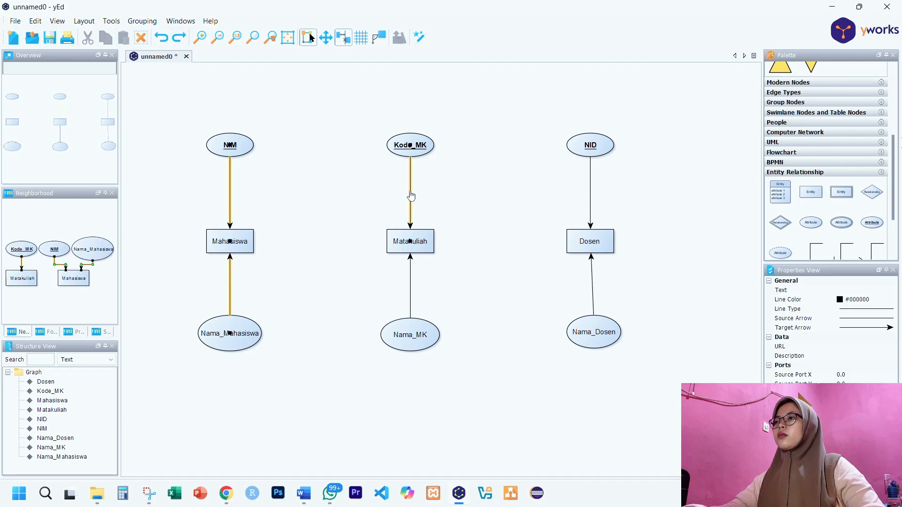
pyautogui.keyDown('shift'); pyautogui.click(410, 291); pyautogui.keyUp('shift')
pyautogui.keyDown('shift'); pyautogui.click(591, 202); pyautogui.keyUp('shift')
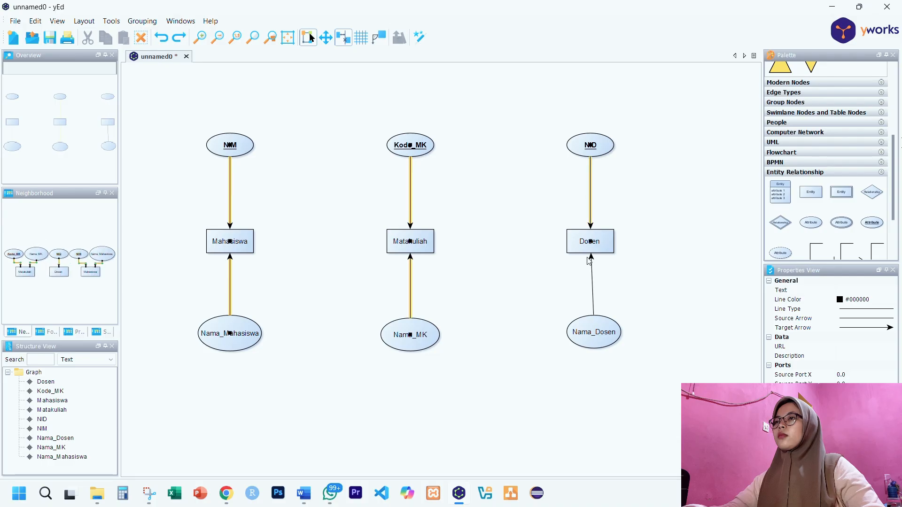
pyautogui.keyDown('shift'); pyautogui.click(593, 294); pyautogui.keyUp('shift')
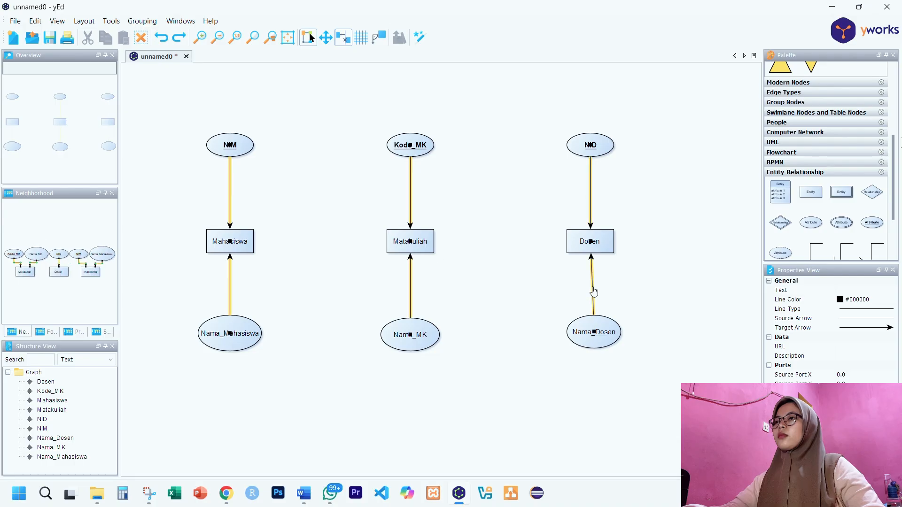
pyautogui.click(868, 332)
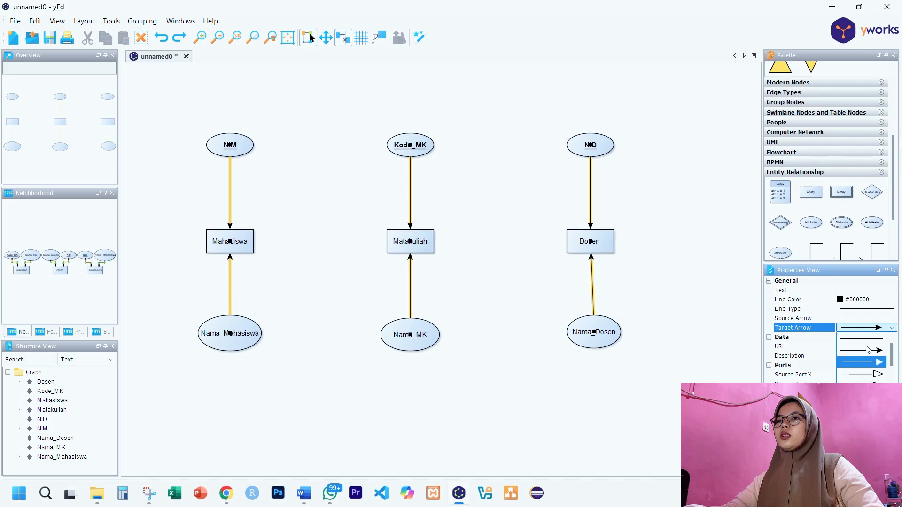
pyautogui.click(864, 340)
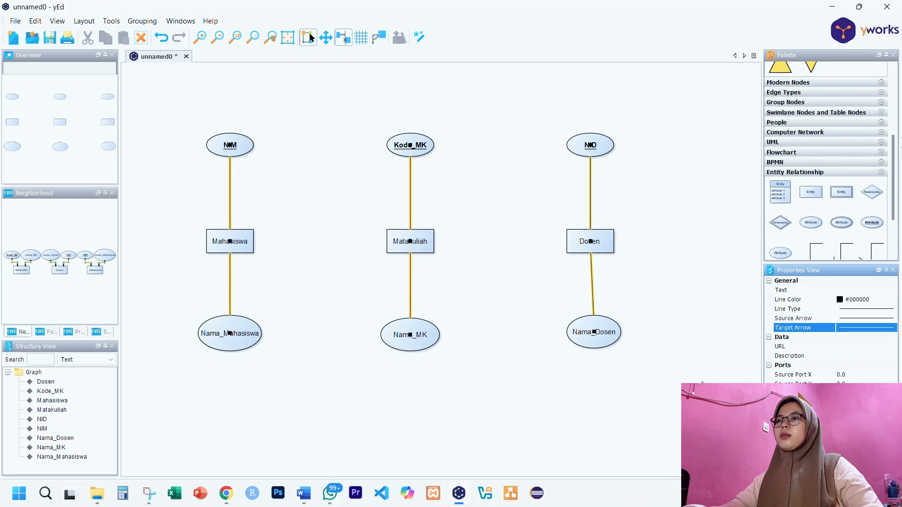
pyautogui.click(548, 391)
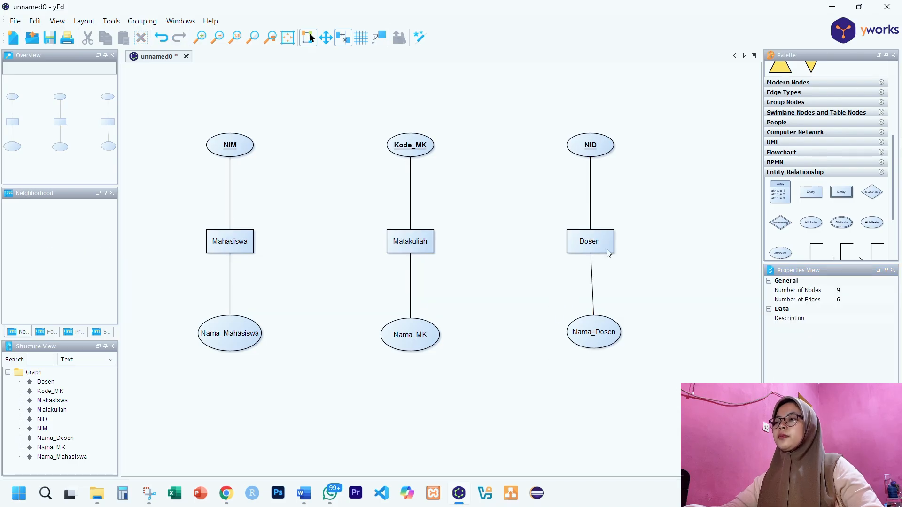
# Step: Switch to the Word document and examine step 3 on identifying relations, its entity relation matrix and the example diagram
pyautogui.click(304, 494)
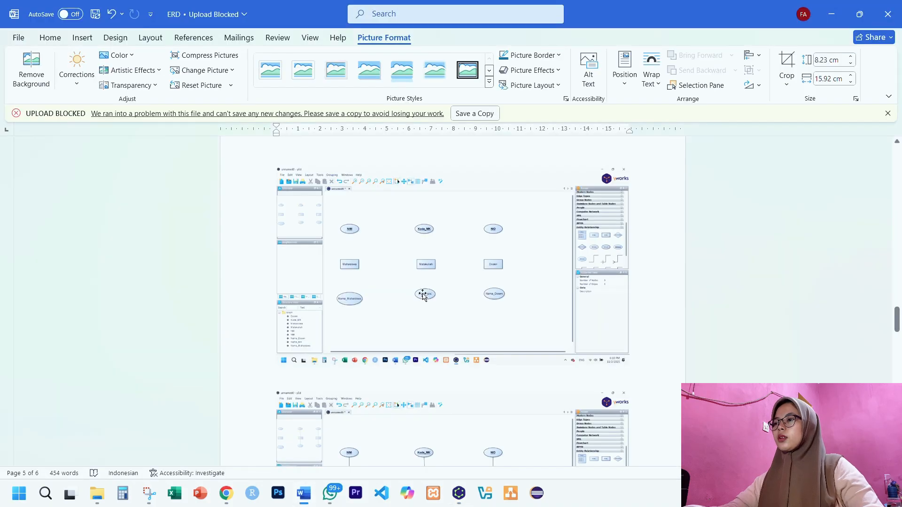
pyautogui.scroll(-8, 423, 294)
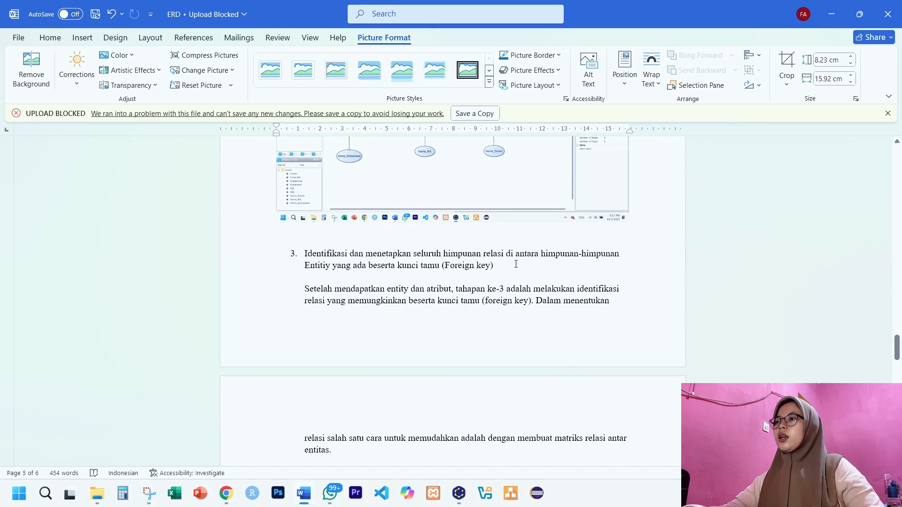
pyautogui.scroll(-2, 516, 264)
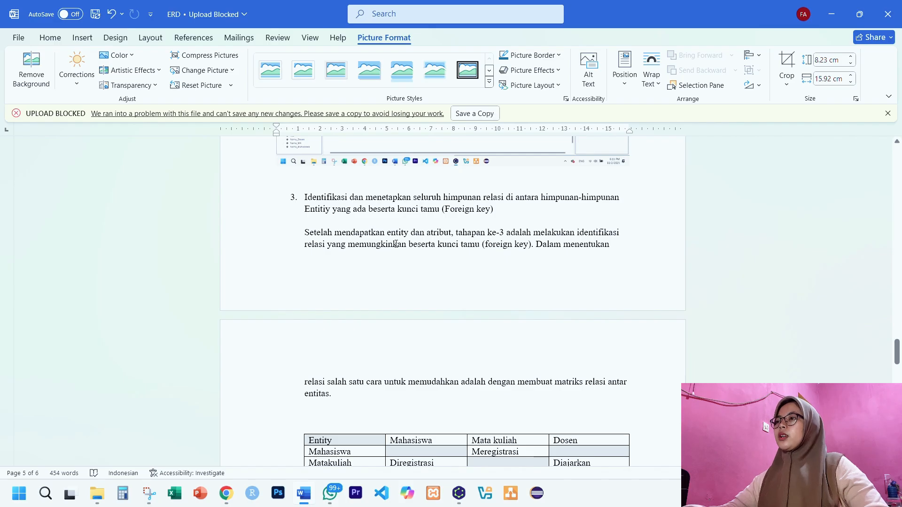
pyautogui.scroll(-1, 574, 238)
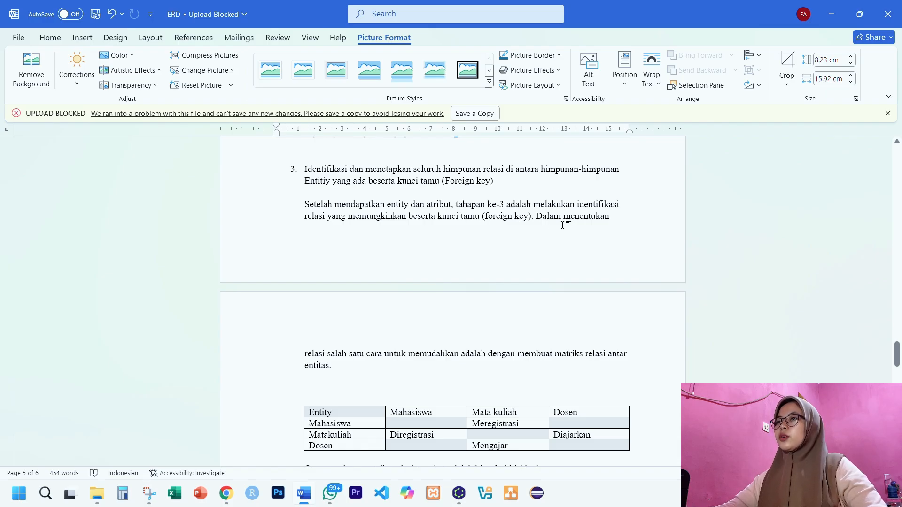
pyautogui.scroll(-2, 562, 225)
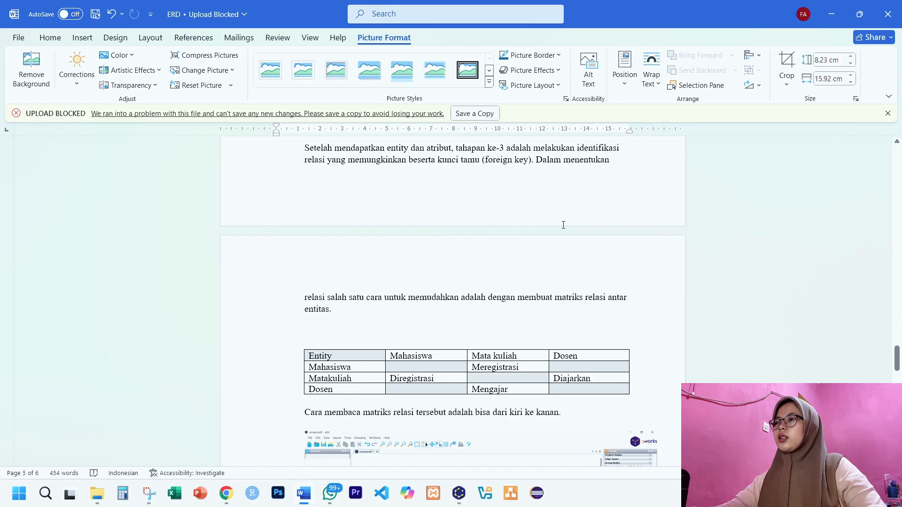
pyautogui.scroll(-2, 564, 225)
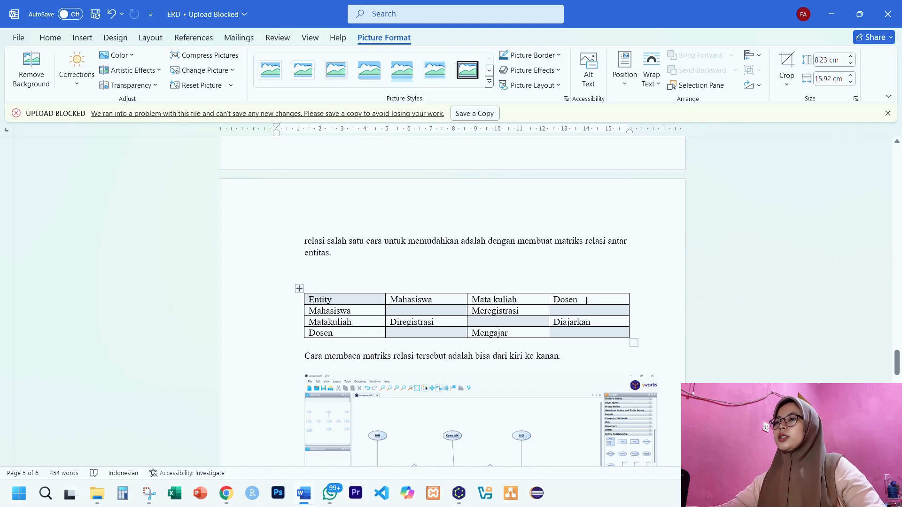
pyautogui.scroll(-3, 484, 263)
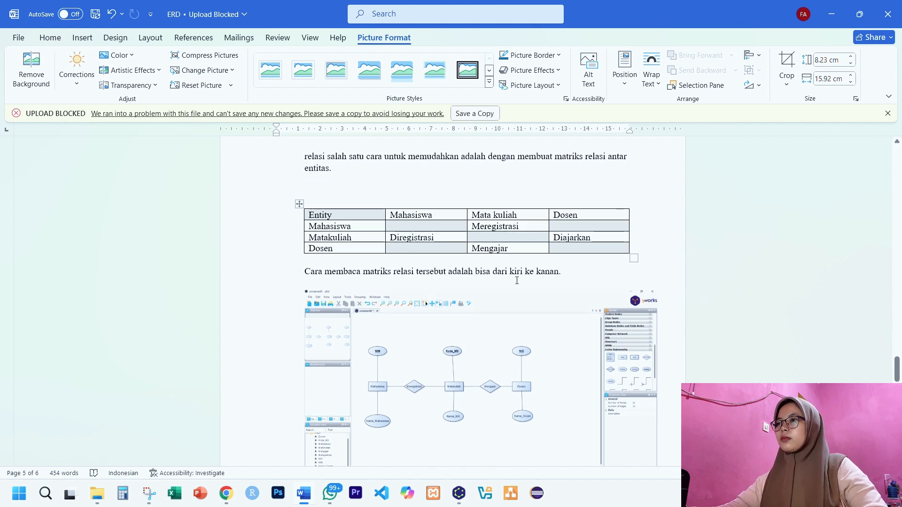
pyautogui.scroll(-7, 517, 281)
pyautogui.scroll(4, 524, 272)
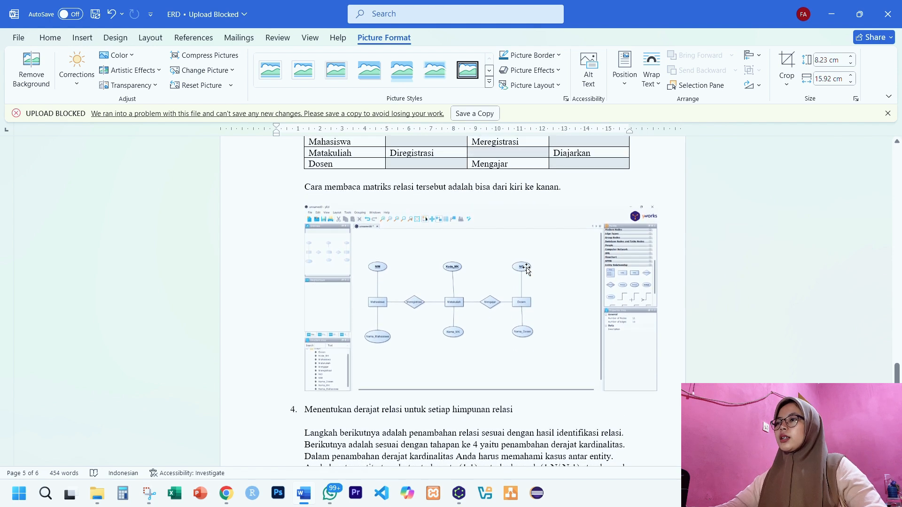
pyautogui.scroll(4, 526, 270)
# Step: Back in yEd, place one Relationship diamond between Mahasiswa and Matakuliah and another between Matakuliah and Dosen
pyautogui.click(460, 494)
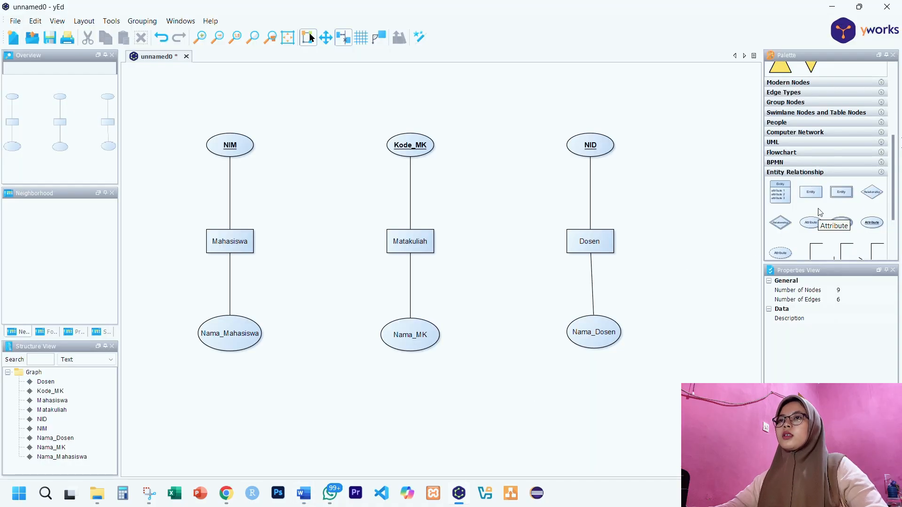
pyautogui.scroll(-1, 819, 212)
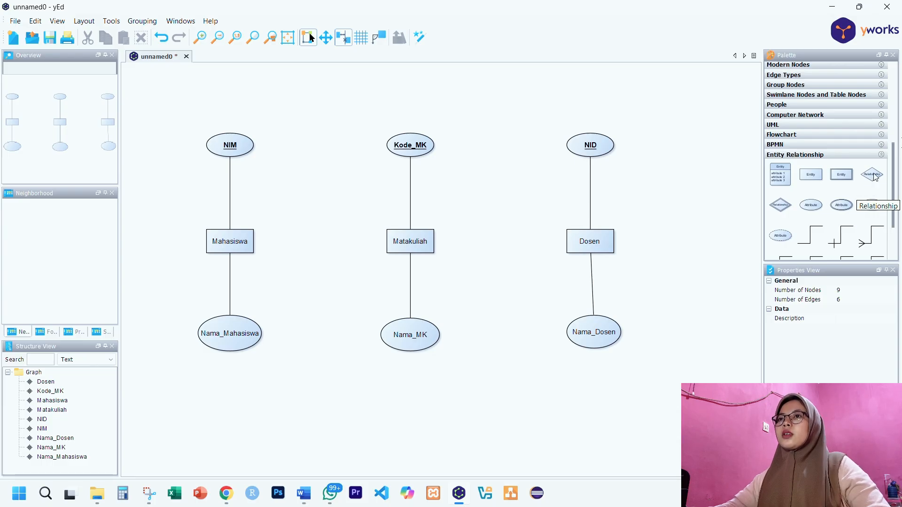
pyautogui.moveTo(874, 177); pyautogui.dragTo(326, 247)
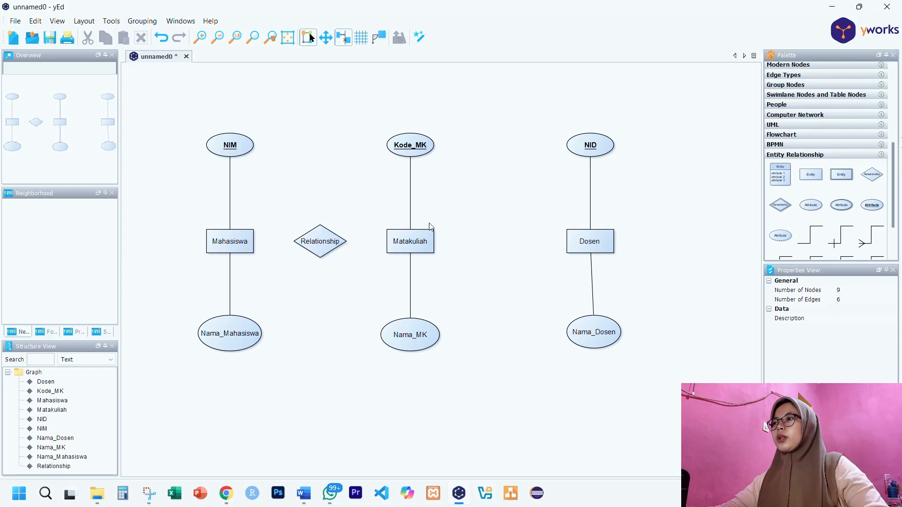
pyautogui.moveTo(845, 187); pyautogui.dragTo(505, 247)
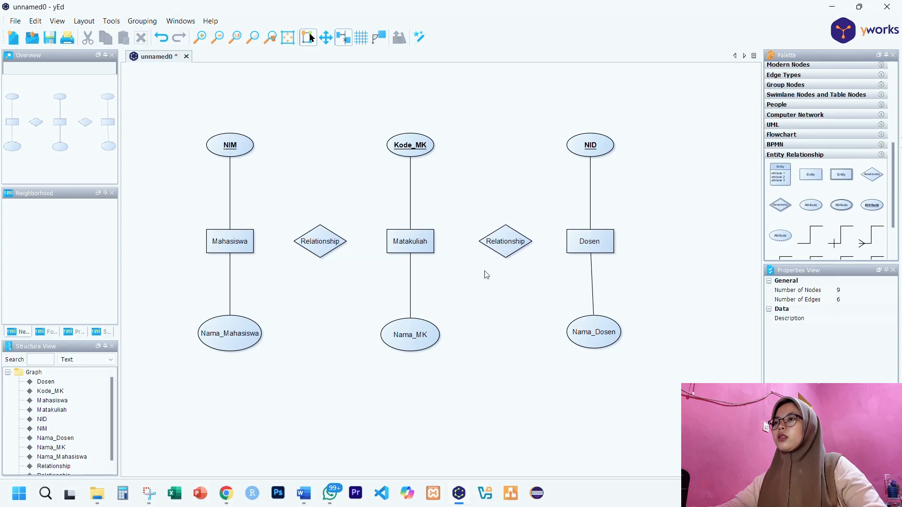
# Step: Check the relation matrix in the Word document, and in yEd label the diamond between Mahasiswa and Matakuliah Meregistrasi
pyautogui.click(324, 244)
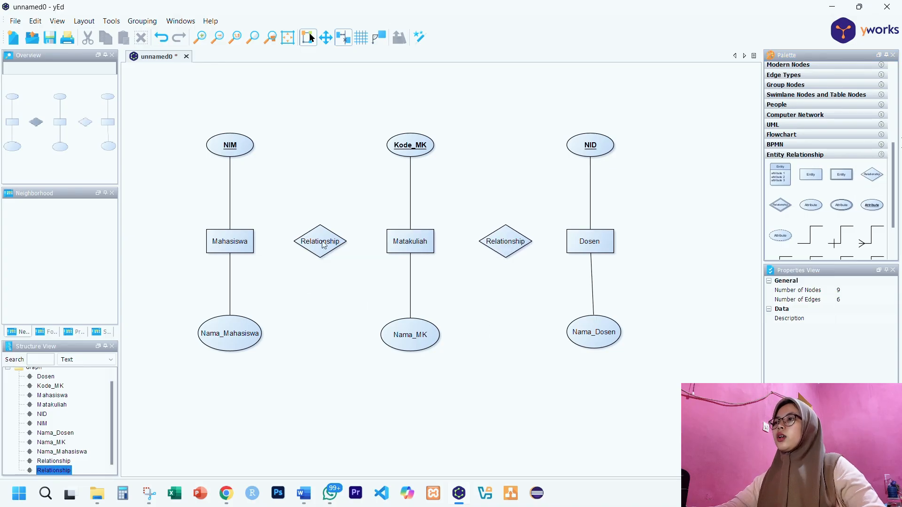
pyautogui.click(304, 493)
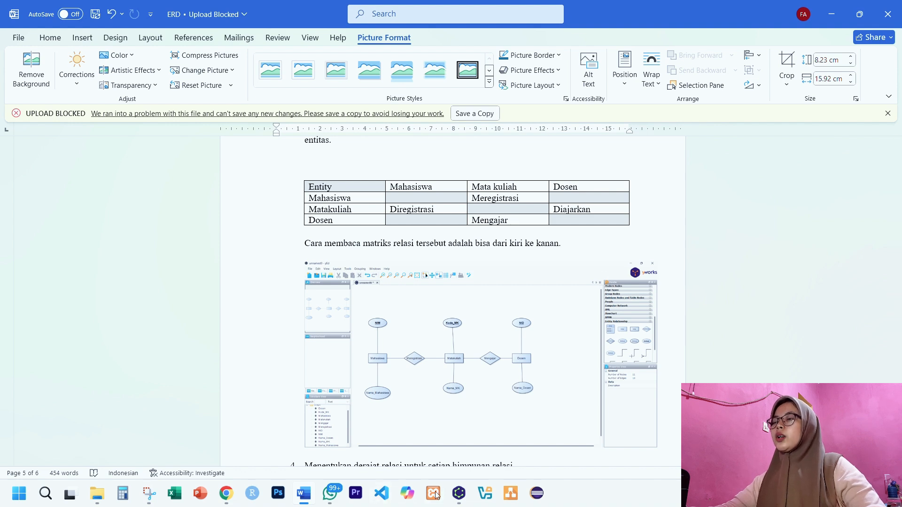
pyautogui.click(459, 494)
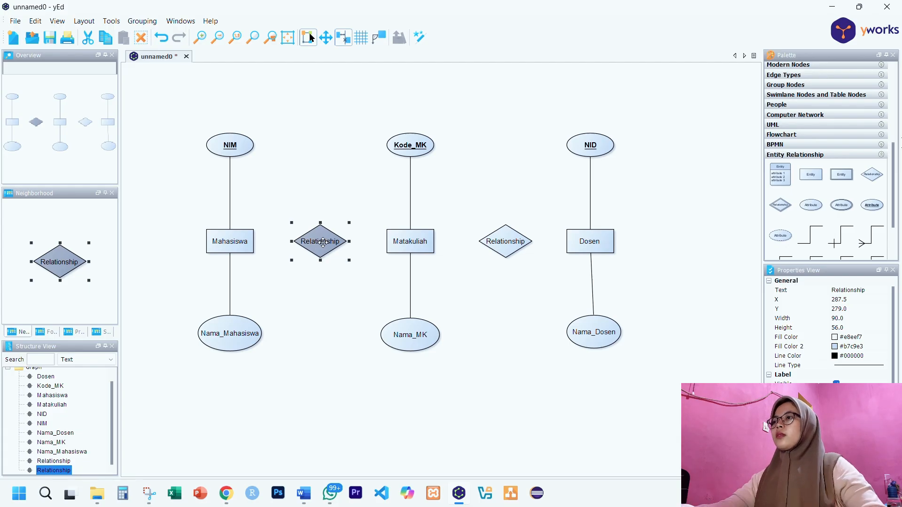
pyautogui.doubleClick(324, 242)
pyautogui.write('Meregis')
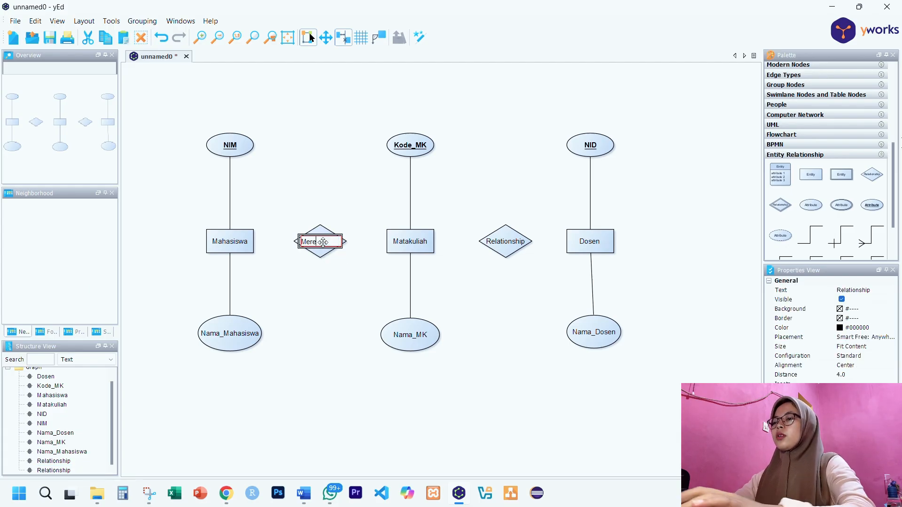
pyautogui.write('trasi')
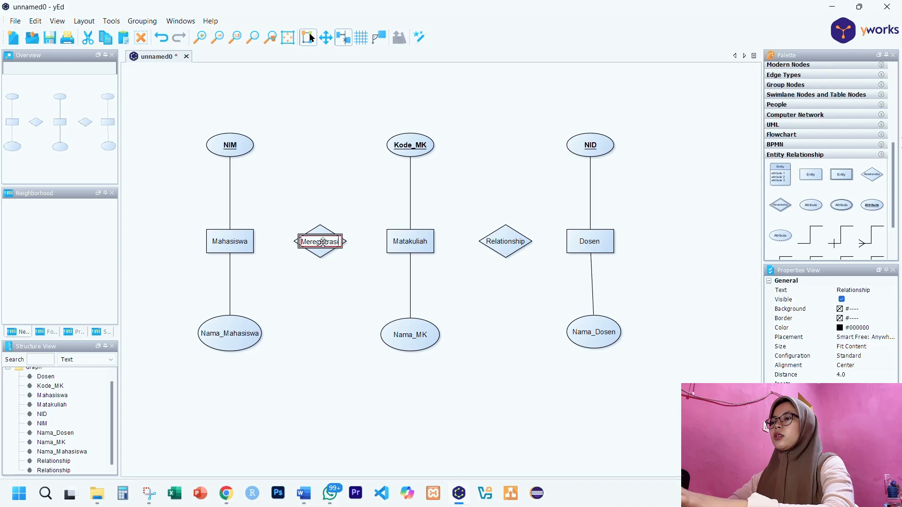
# Step: Label the diamond between Matakuliah and Dosen Mengajar and clear the selection
pyautogui.click(510, 242)
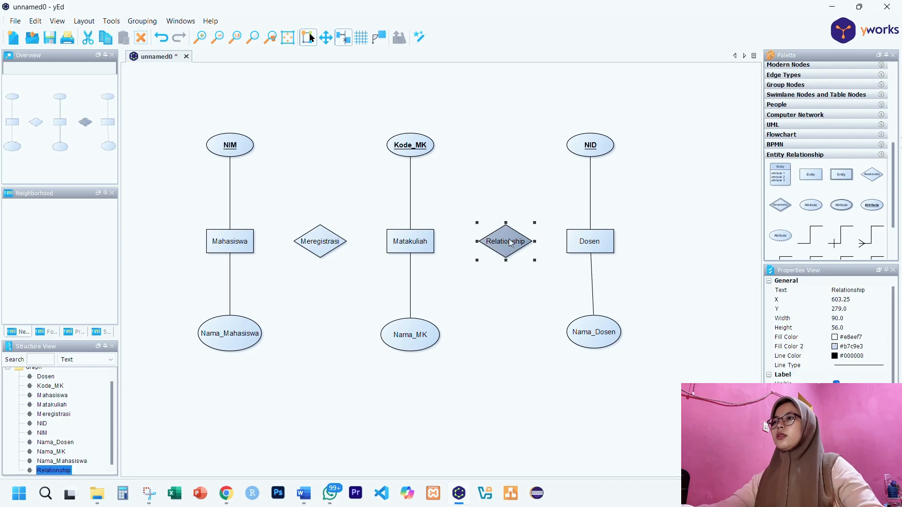
pyautogui.doubleClick(509, 243)
pyautogui.write('Mengajar')
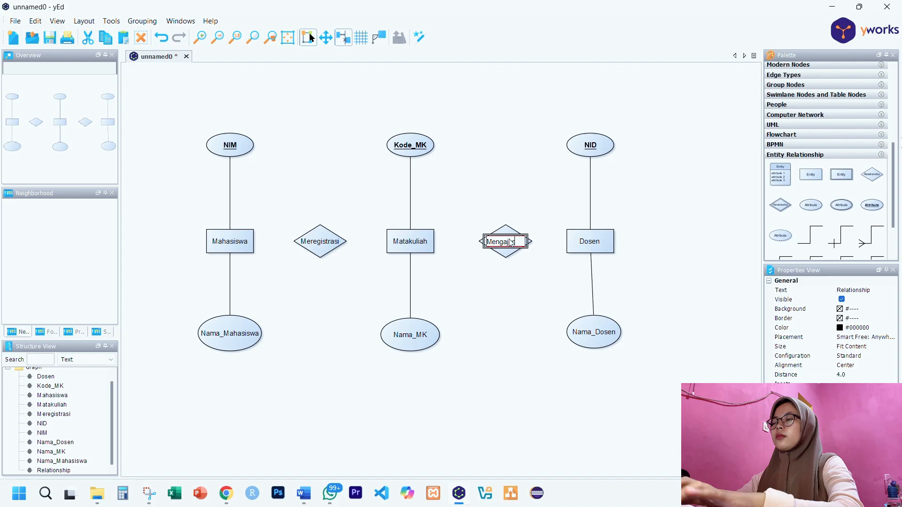
pyautogui.press('Return')
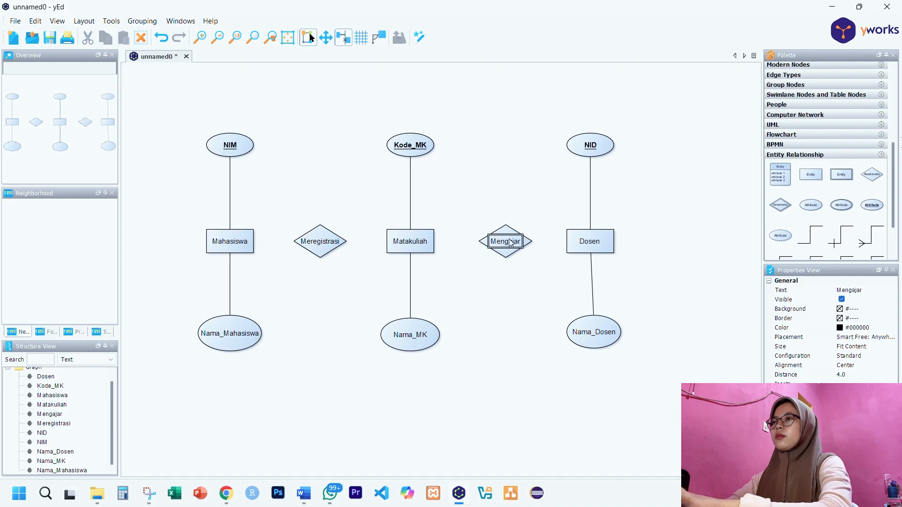
pyautogui.click(533, 319)
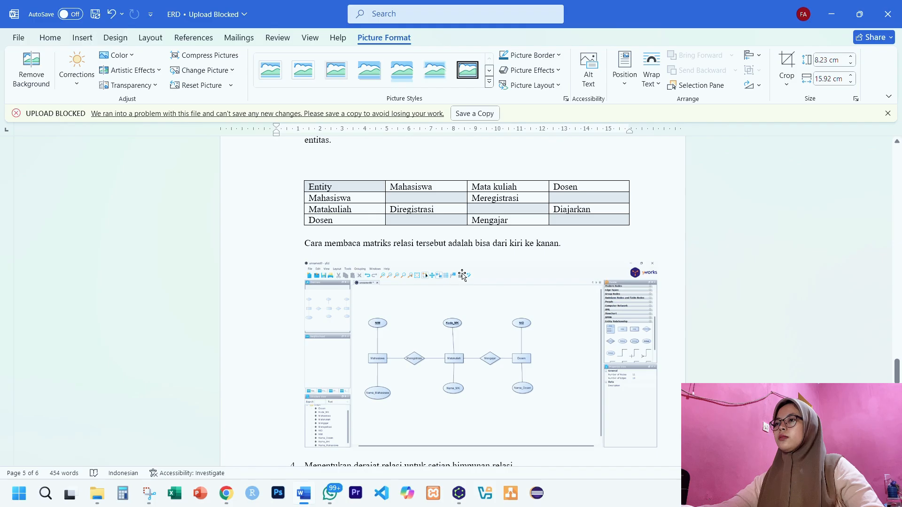
# Step: In yEd, connect the Meregistrasi diamond to Mahasiswa and Matakuliah, and the Mengajar diamond to Matakuliah and Dosen
pyautogui.scroll(-1, 463, 277)
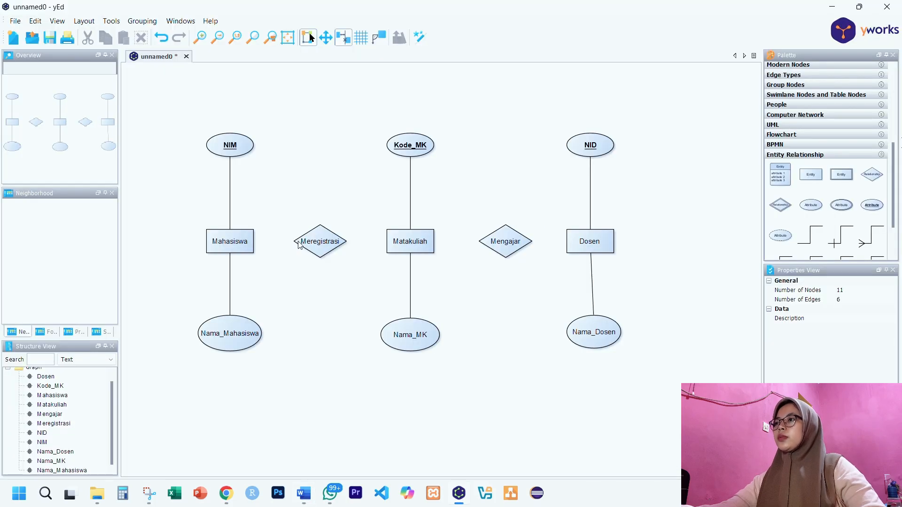
pyautogui.moveTo(298, 241); pyautogui.dragTo(253, 241)
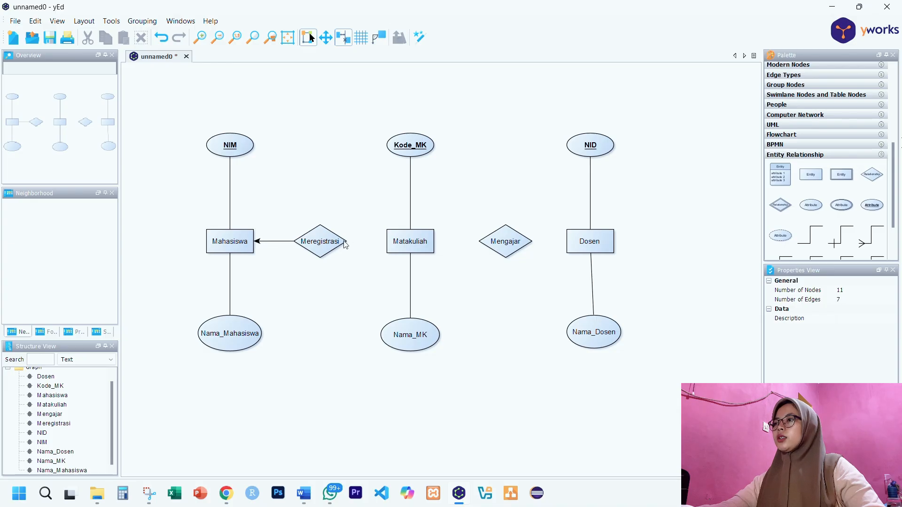
pyautogui.moveTo(345, 244); pyautogui.dragTo(401, 246)
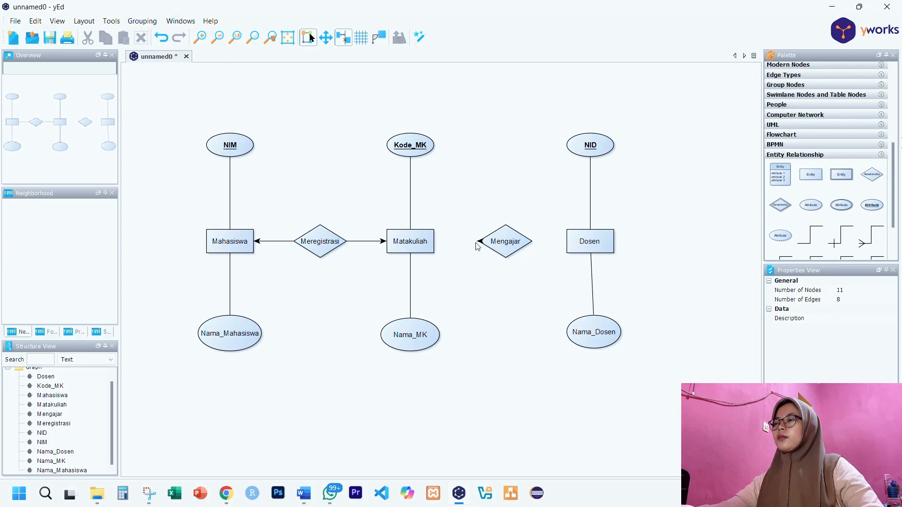
pyautogui.moveTo(478, 246); pyautogui.dragTo(434, 244)
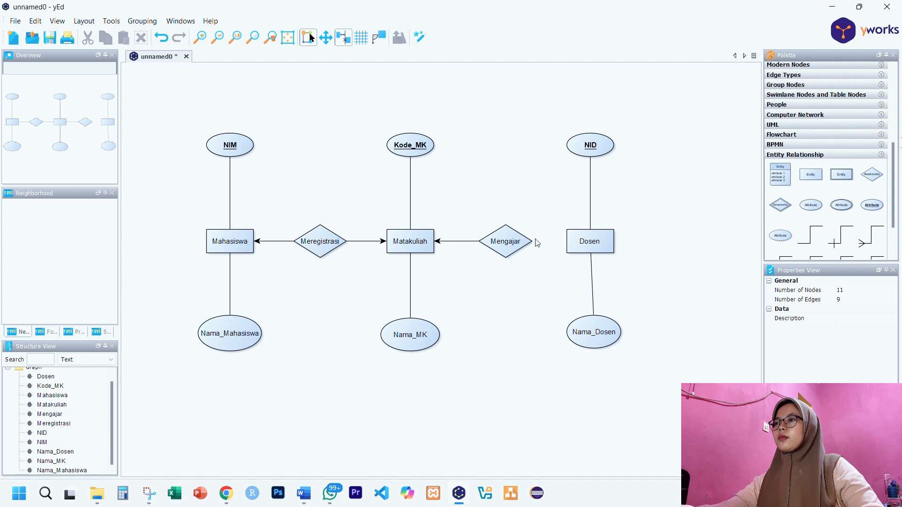
pyautogui.moveTo(527, 245); pyautogui.dragTo(574, 243)
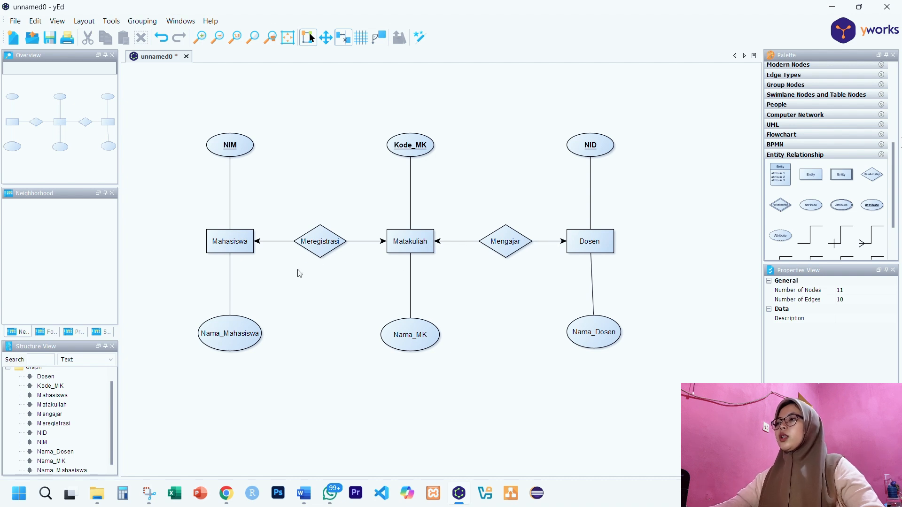
# Step: Set the target arrow of all four relationship edges to none, leaving plain lines, and clear the selection
pyautogui.click(275, 241)
pyautogui.keyDown('shift'); pyautogui.click(372, 242); pyautogui.keyUp('shift')
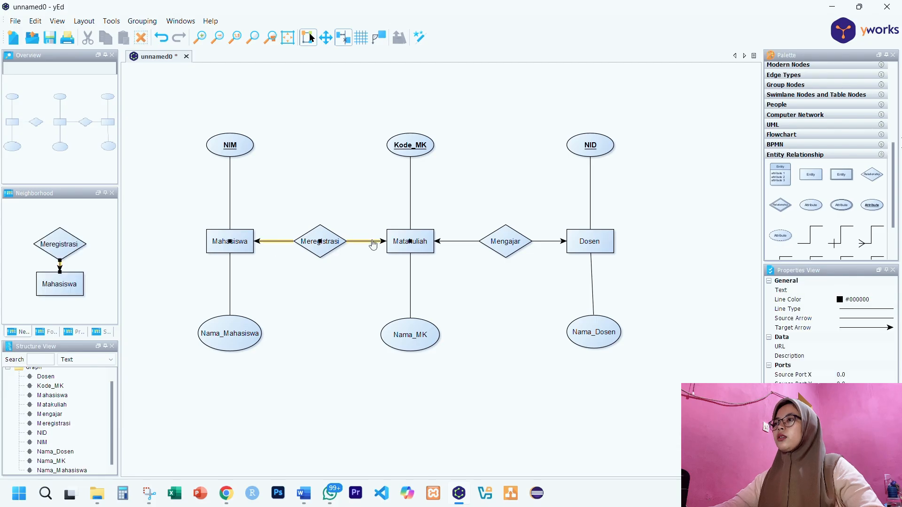
pyautogui.keyDown('shift'); pyautogui.click(462, 241); pyautogui.keyUp('shift')
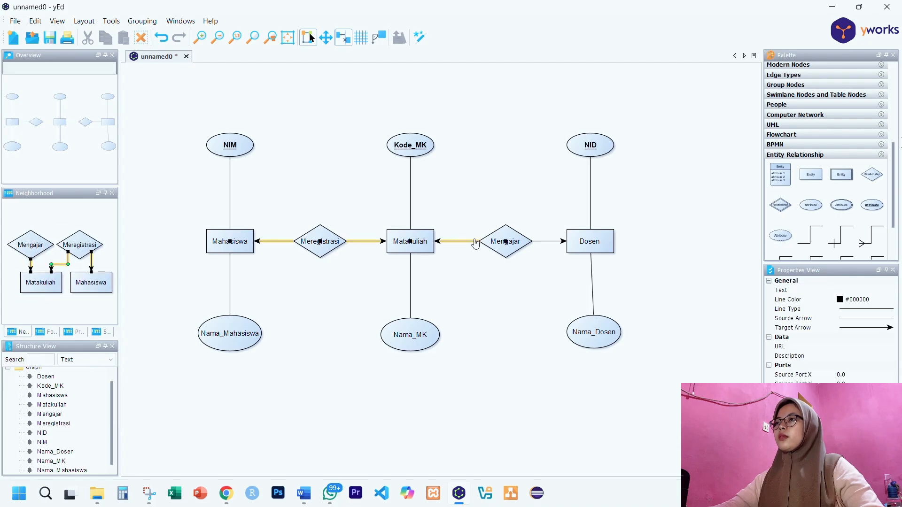
pyautogui.keyDown('shift'); pyautogui.click(545, 242); pyautogui.keyUp('shift')
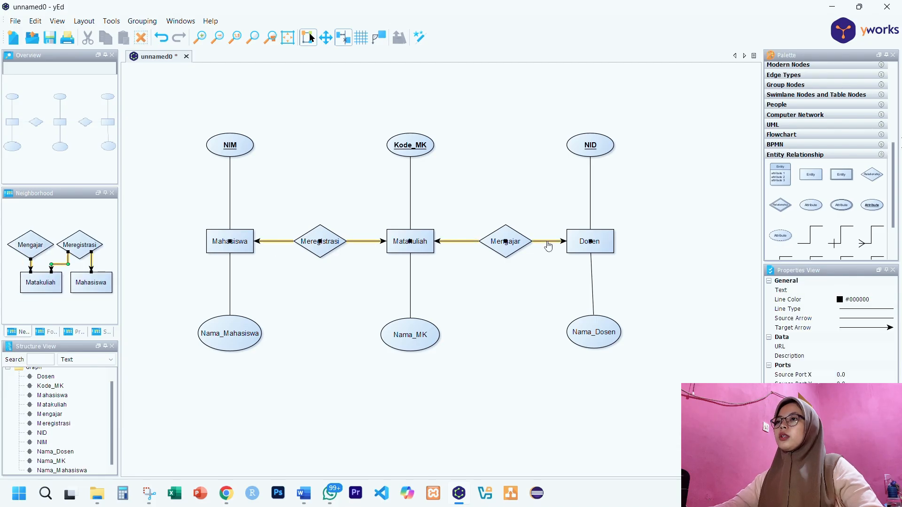
pyautogui.click(858, 329)
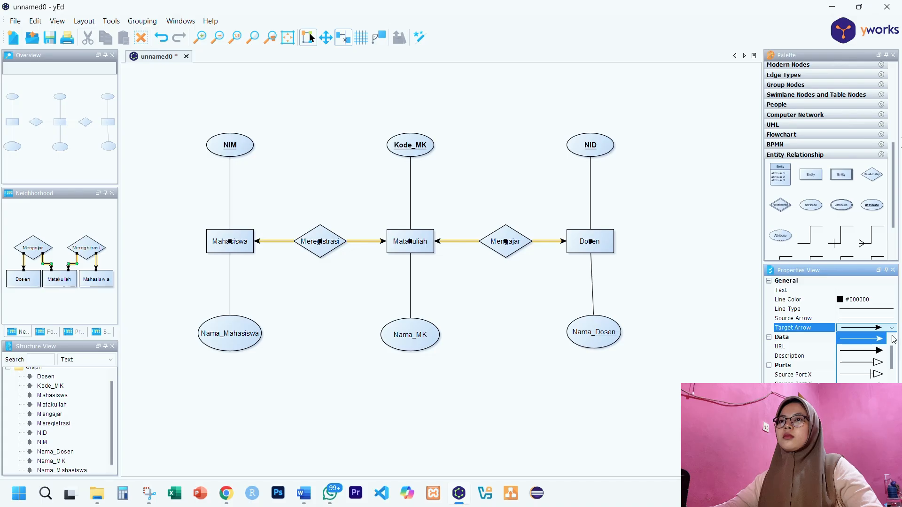
pyautogui.scroll(1, 866, 343)
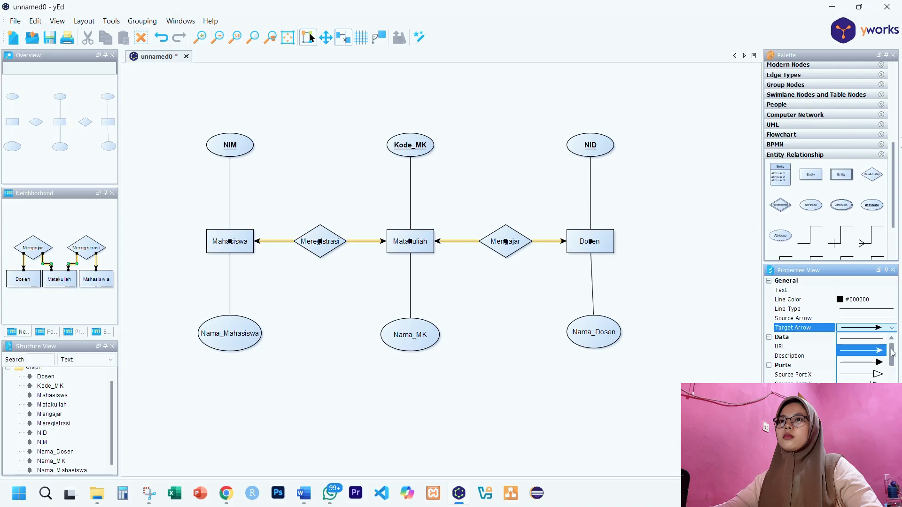
pyautogui.click(866, 343)
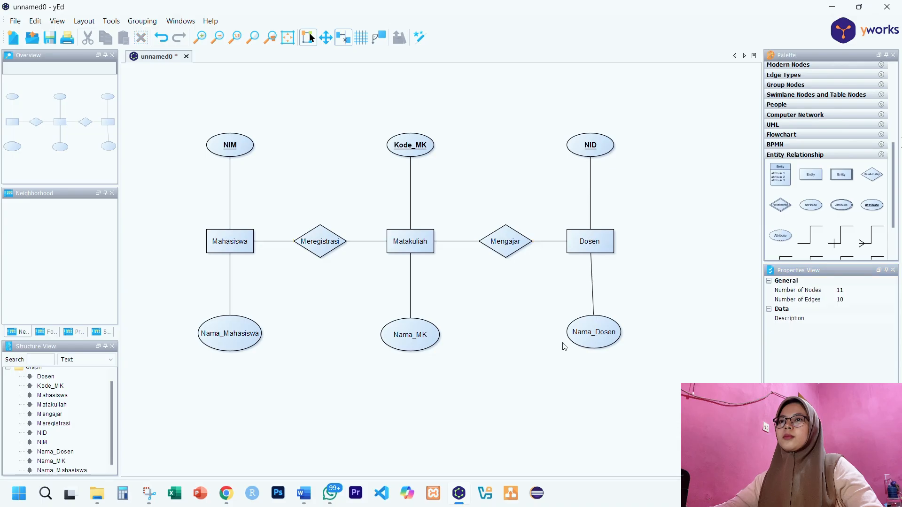
pyautogui.click(529, 382)
# Step: Switch to the Word document and read step 4 on cardinality degrees, down to the example diagram that follows it
pyautogui.click(304, 493)
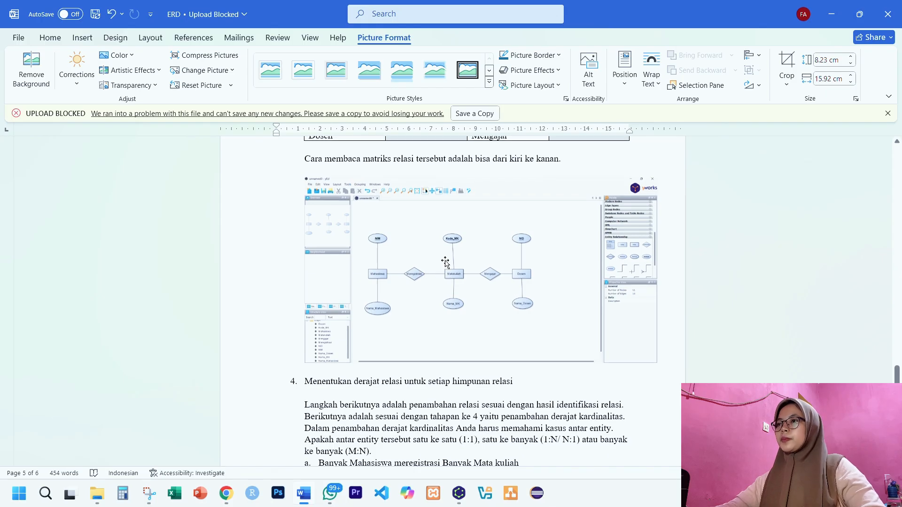
pyautogui.scroll(-2, 445, 263)
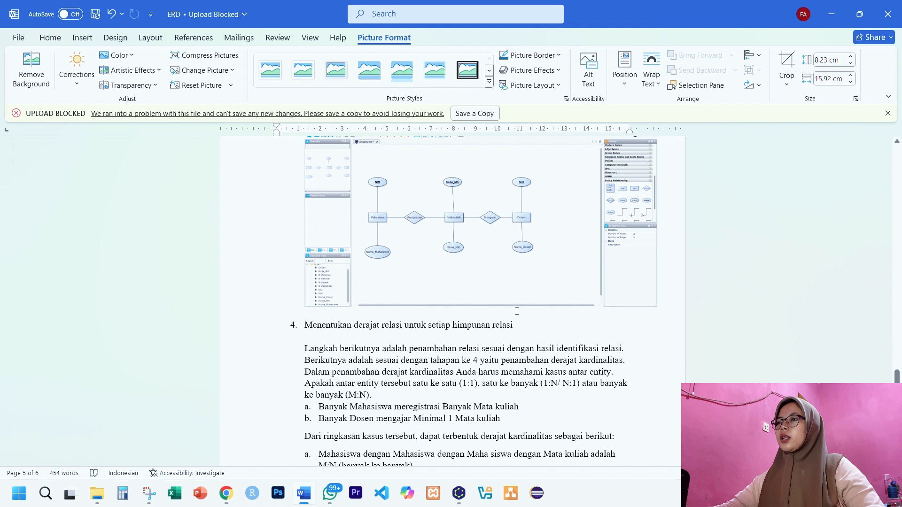
pyautogui.scroll(-1, 516, 311)
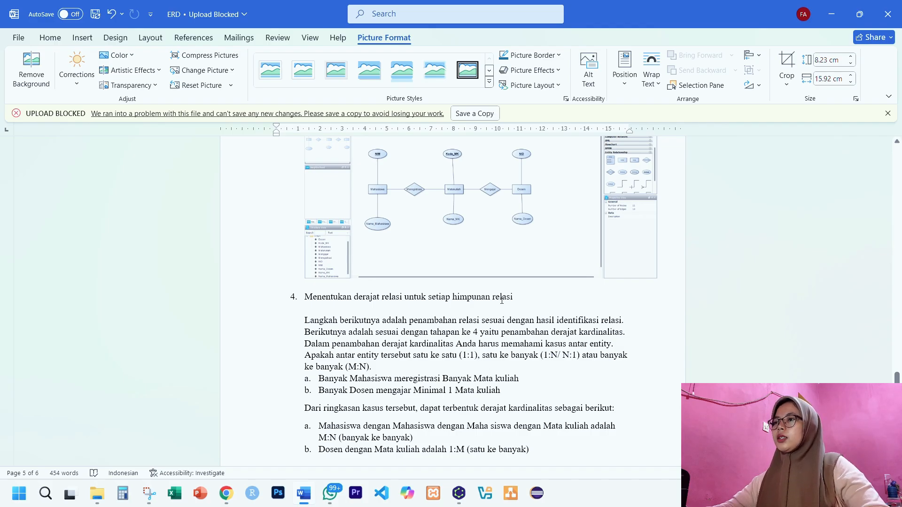
pyautogui.scroll(-3, 525, 293)
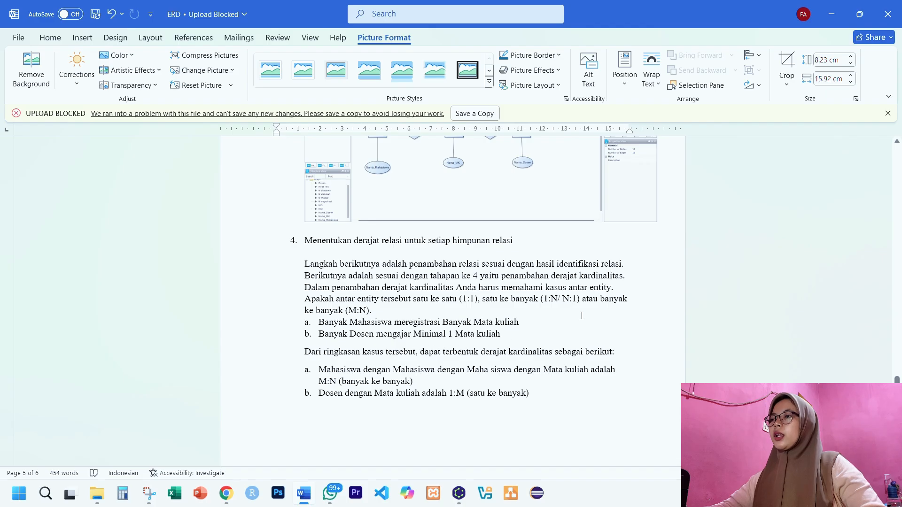
pyautogui.scroll(-1, 567, 289)
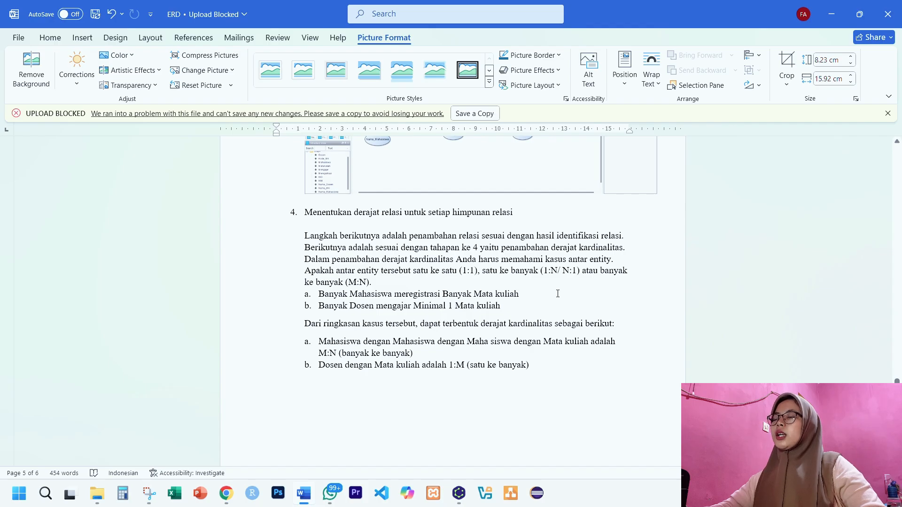
pyautogui.click(318, 342)
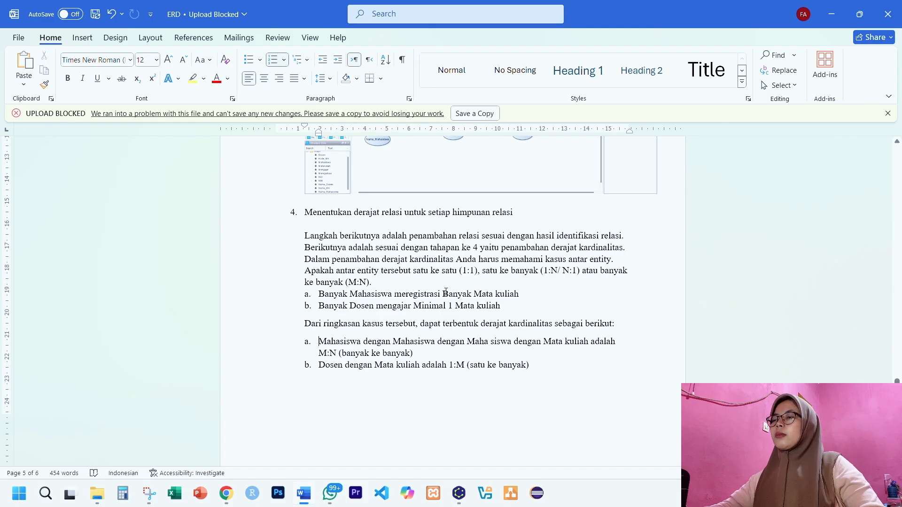
pyautogui.scroll(-2, 446, 292)
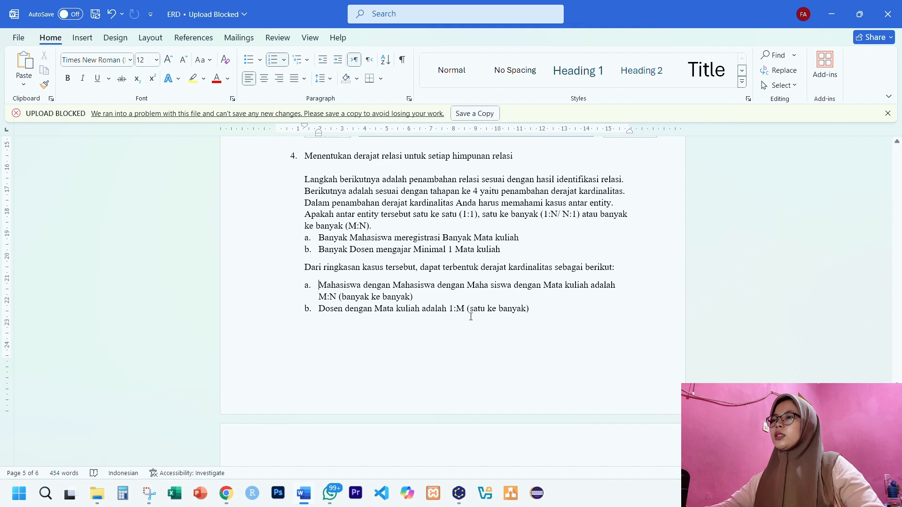
pyautogui.scroll(-5, 471, 317)
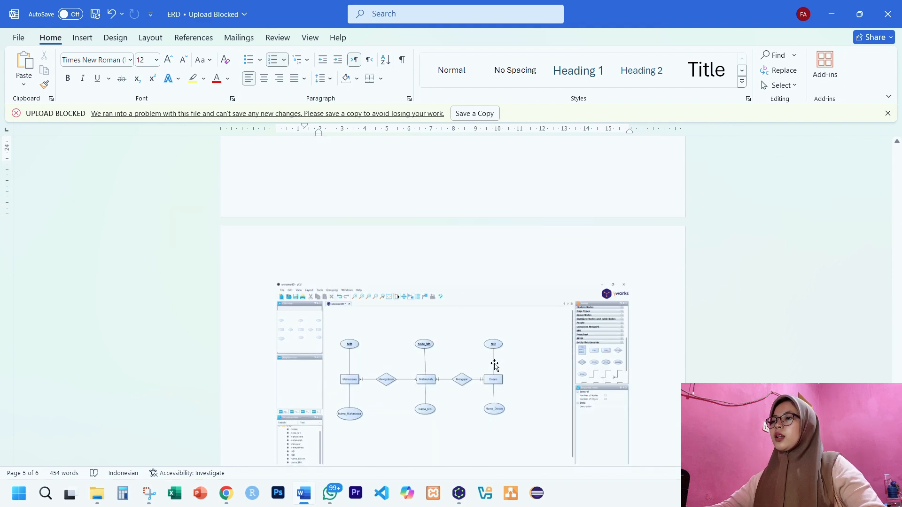
# Step: Back in yEd, give the edge from Meregistrasi to Mahasiswa a crow's foot target arrow with a bar (one or many)
pyautogui.click(459, 494)
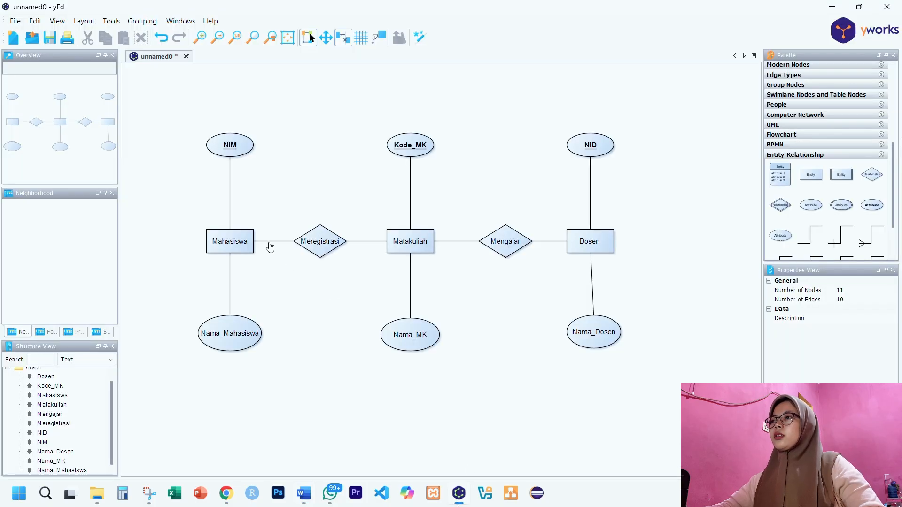
pyautogui.click(270, 242)
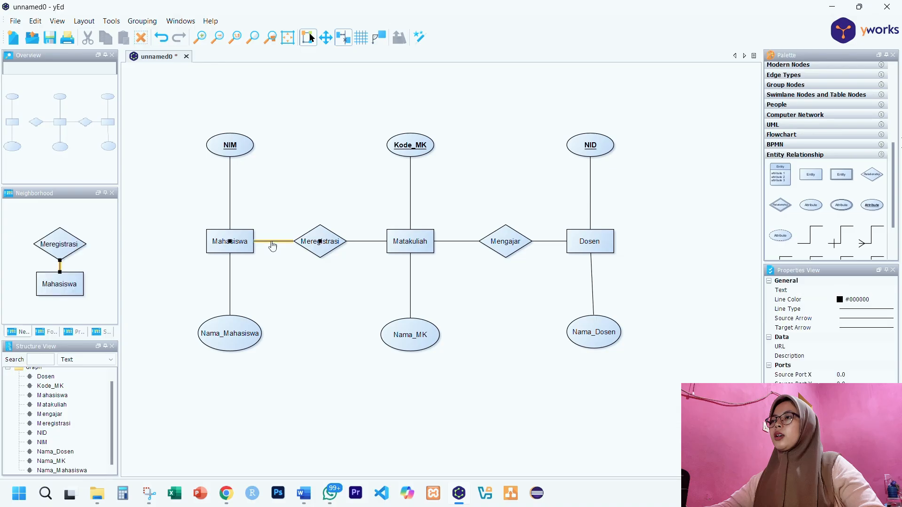
pyautogui.click(860, 328)
pyautogui.scroll(-3, 864, 364)
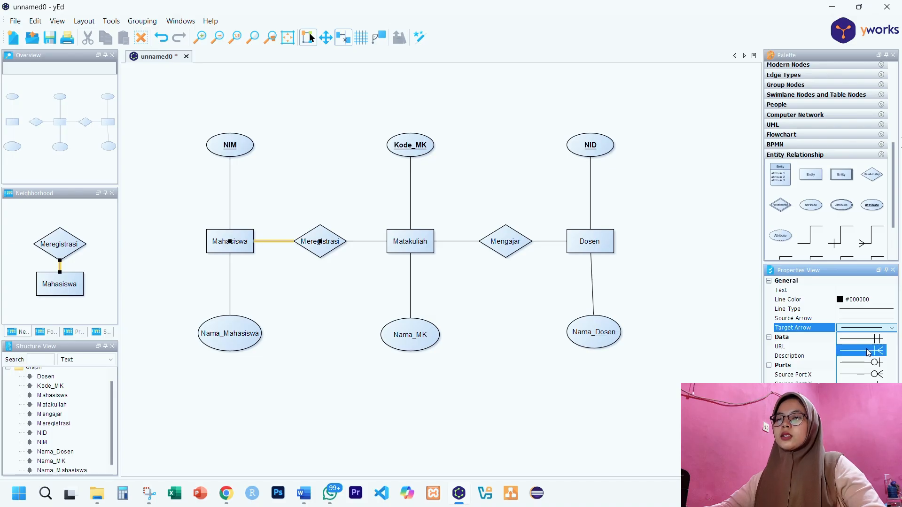
pyautogui.click(868, 352)
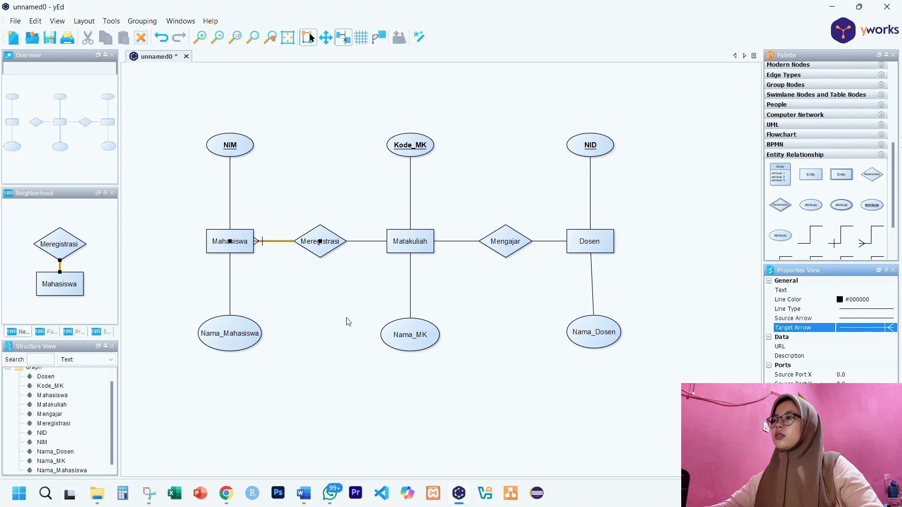
pyautogui.click(335, 308)
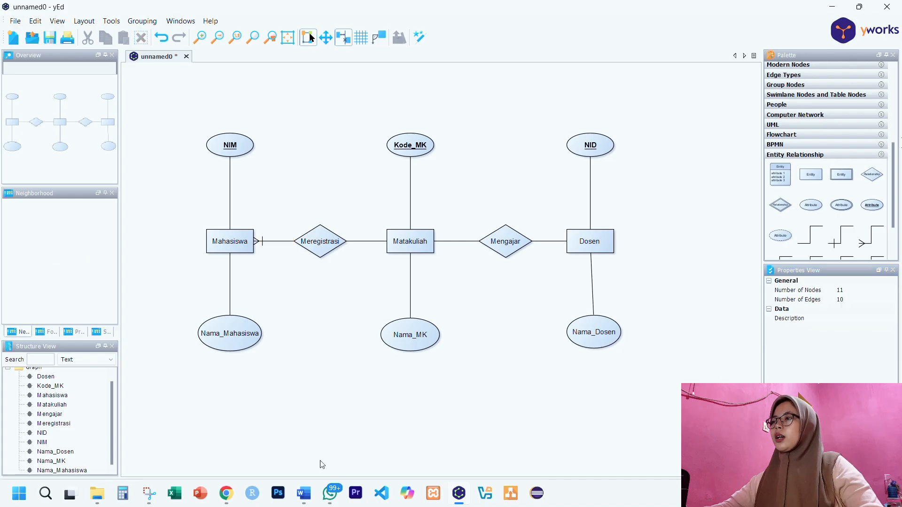
# Step: Check the Mahasiswa and Mata kuliah cardinality in Word, and in yEd give the Meregistrasi to Matakuliah edge a crow's foot target arrow
pyautogui.click(304, 493)
pyautogui.scroll(3, 522, 225)
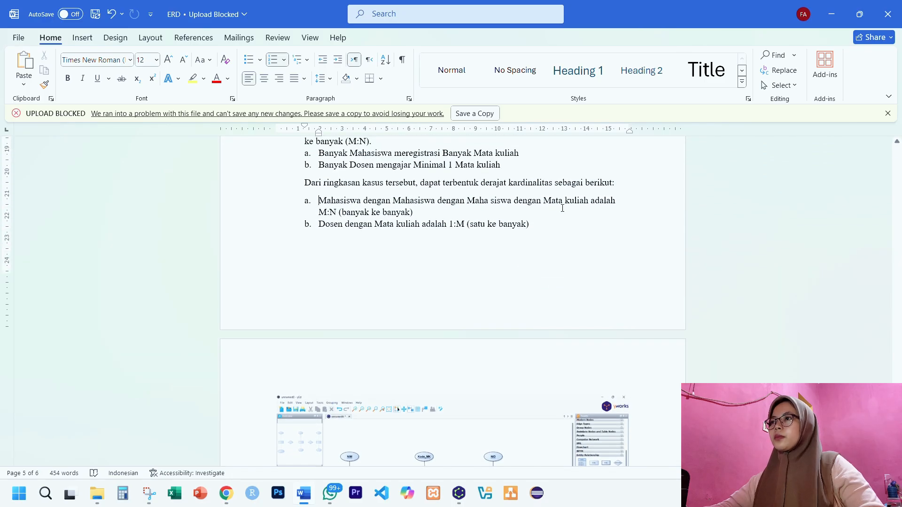
pyautogui.click(459, 493)
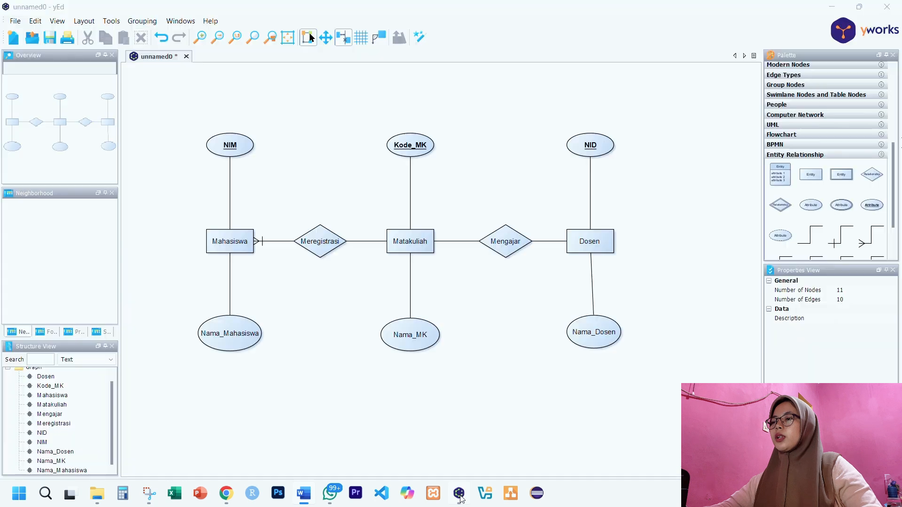
pyautogui.click(367, 242)
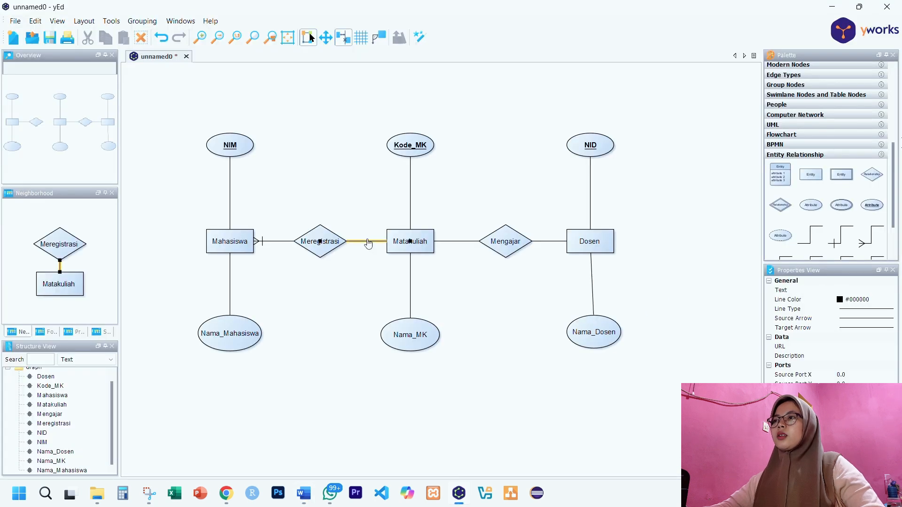
pyautogui.click(854, 327)
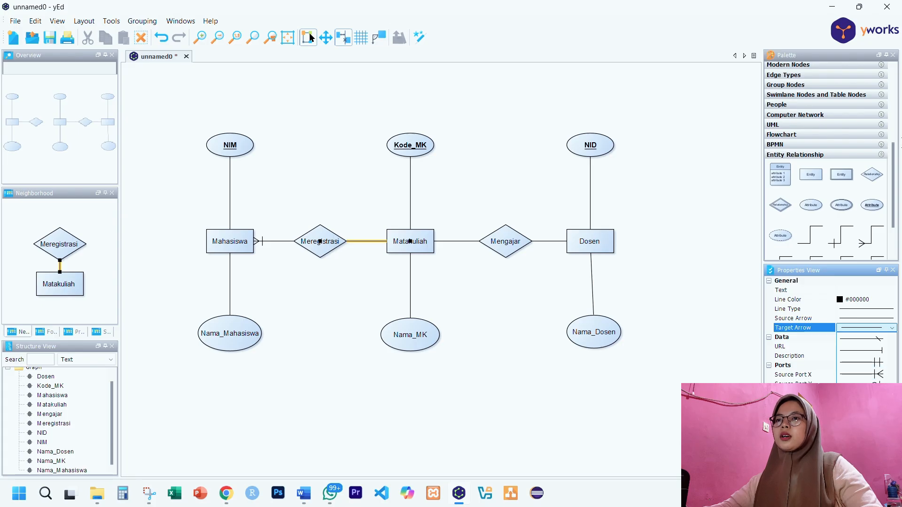
pyautogui.click(857, 376)
pyautogui.click(488, 300)
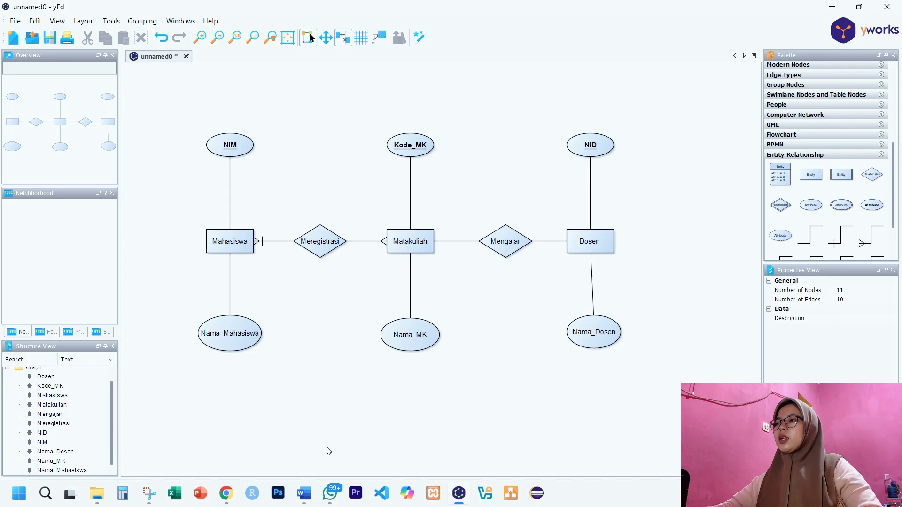
# Step: Check the Dosen and Mata kuliah cardinality in Word, and in yEd give the Mengajar to Matakuliah edge a barred crow's foot target arrow
pyautogui.click(309, 497)
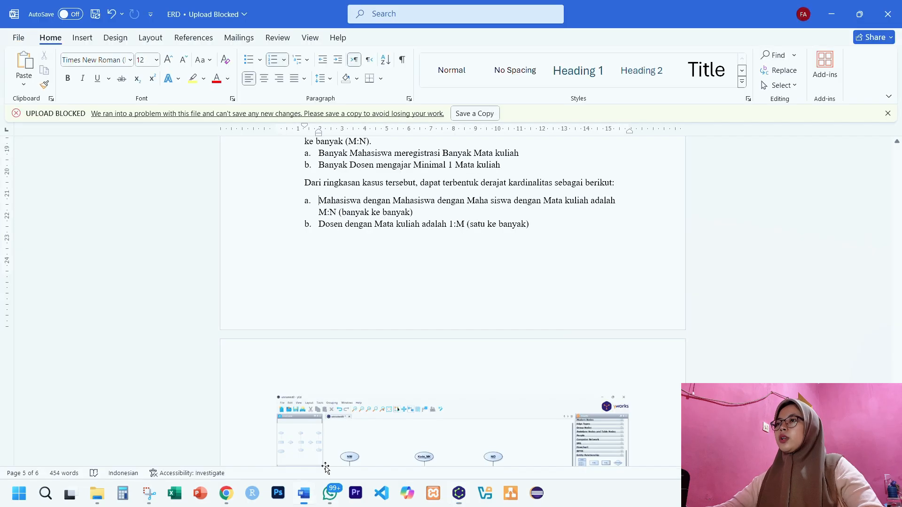
pyautogui.scroll(-2, 412, 270)
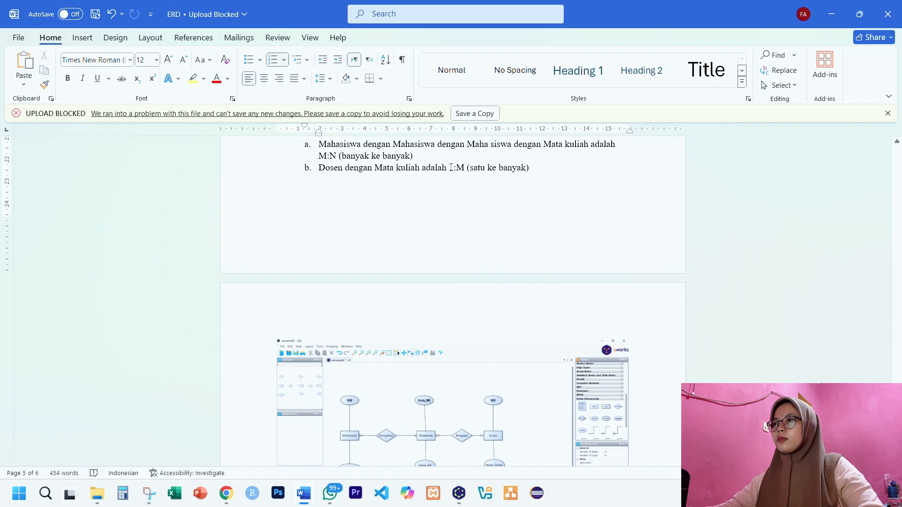
pyautogui.click(460, 493)
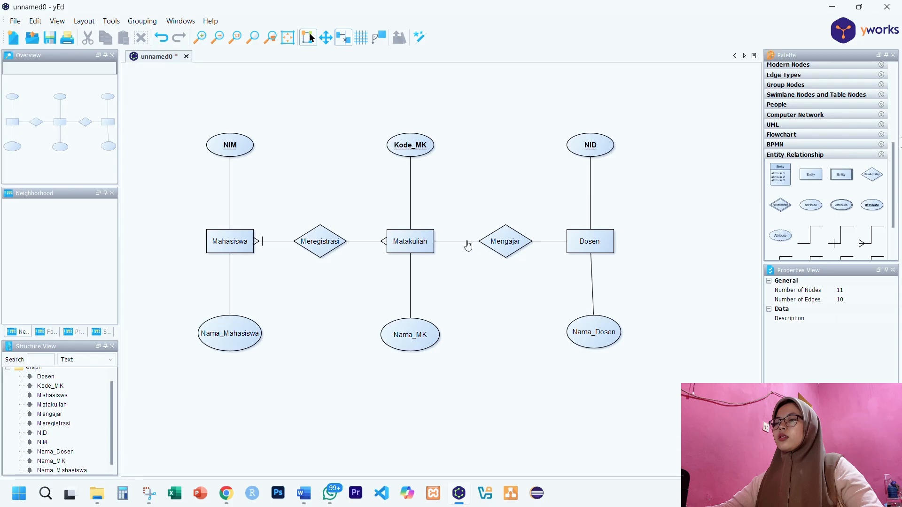
pyautogui.click(466, 242)
pyautogui.click(850, 328)
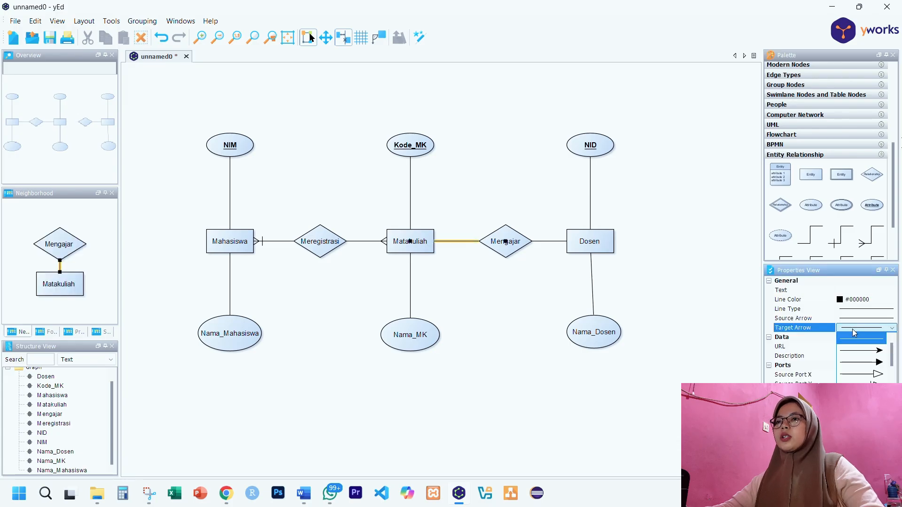
pyautogui.scroll(-5, 856, 360)
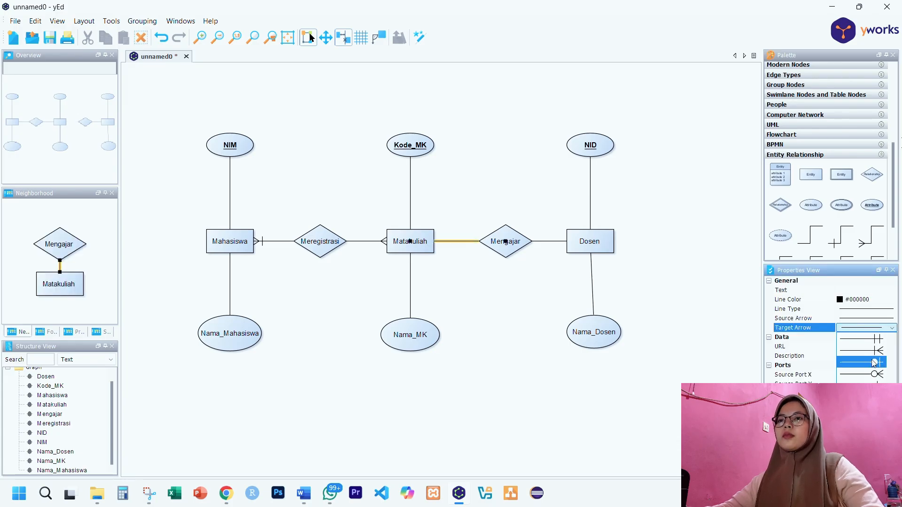
pyautogui.click(870, 354)
pyautogui.click(508, 310)
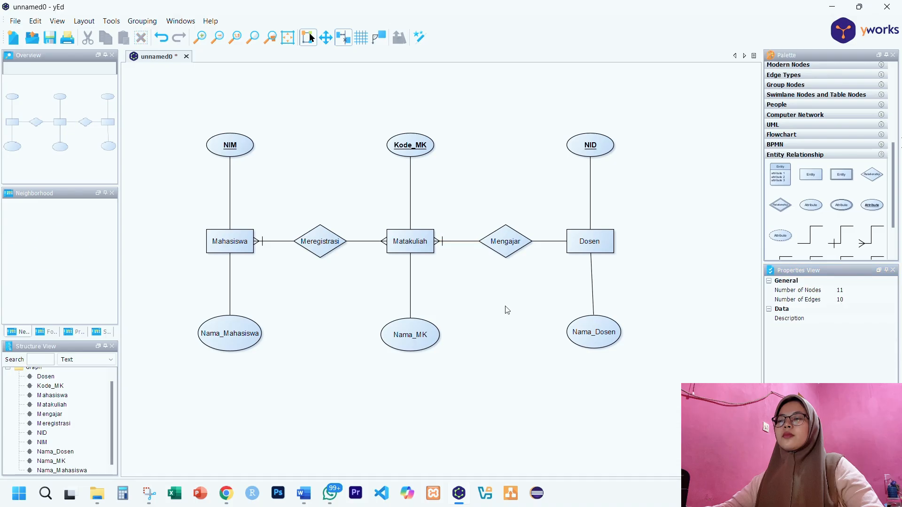
# Step: Give the edge from Mengajar to Dosen a double-bar target arrow (exactly one)
pyautogui.click(548, 242)
pyautogui.click(865, 328)
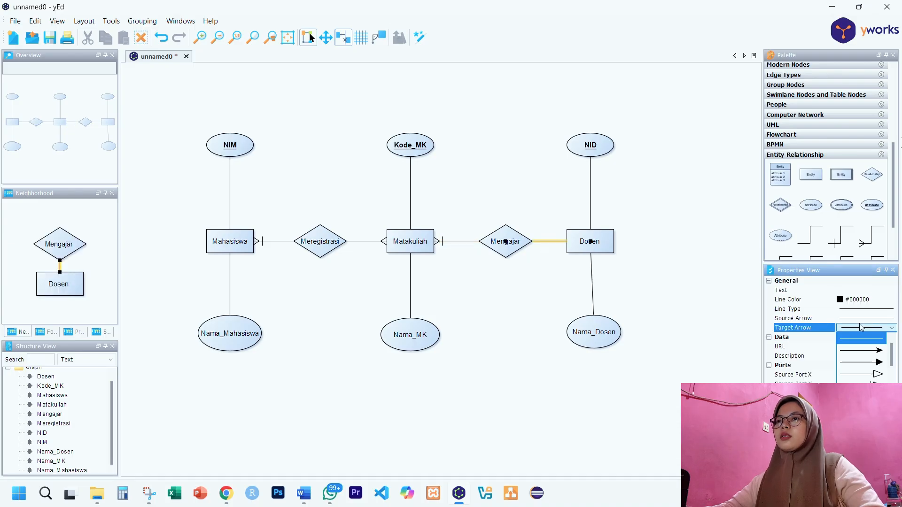
pyautogui.scroll(-5, 865, 355)
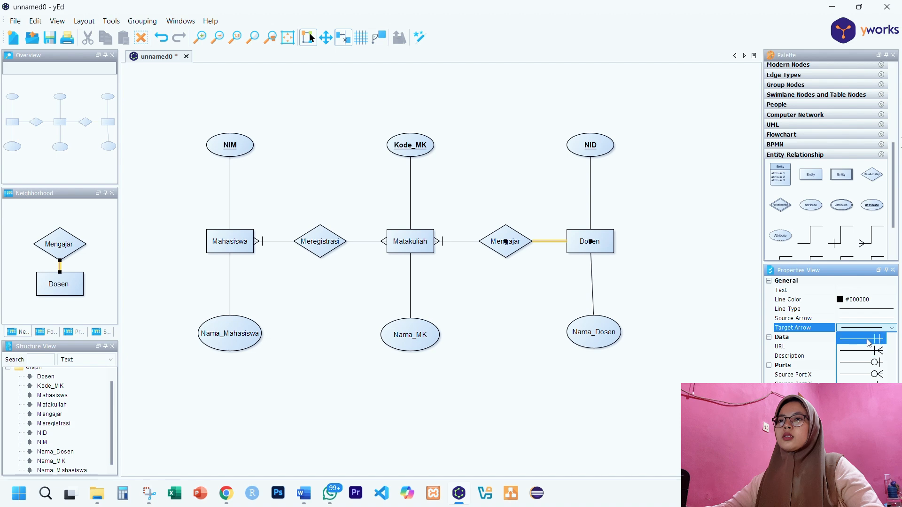
pyautogui.click(866, 339)
pyautogui.click(482, 324)
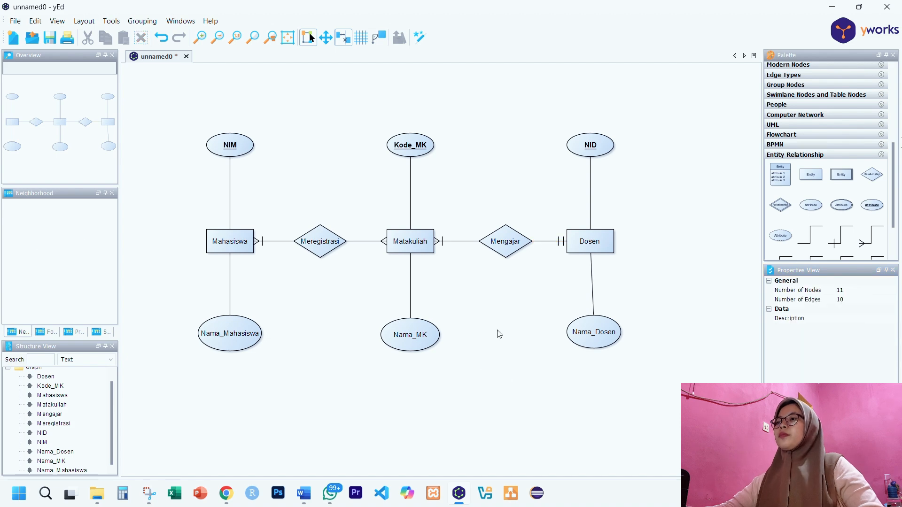
# Step: Switch to the Word document and read step 5 on descriptive attributes and many-to-many relations, including its example diagram
pyautogui.click(305, 492)
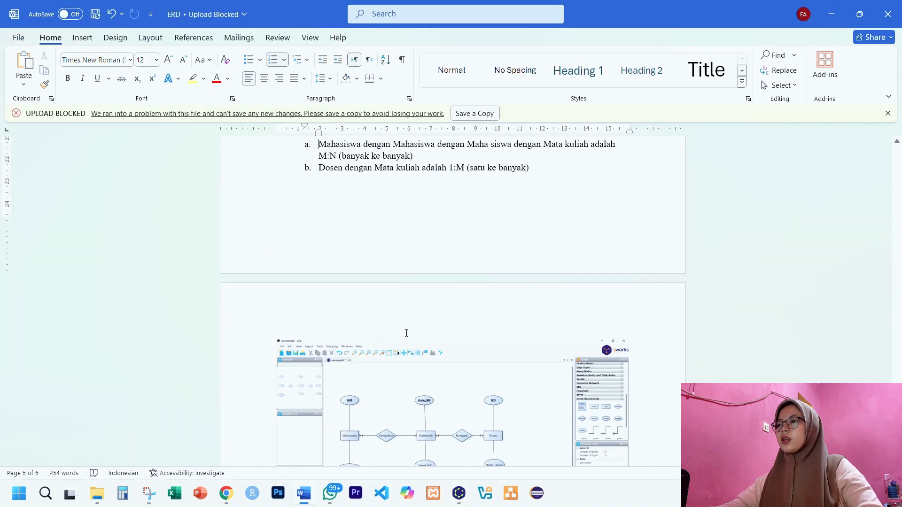
pyautogui.scroll(5, 451, 239)
pyautogui.scroll(-9, 451, 240)
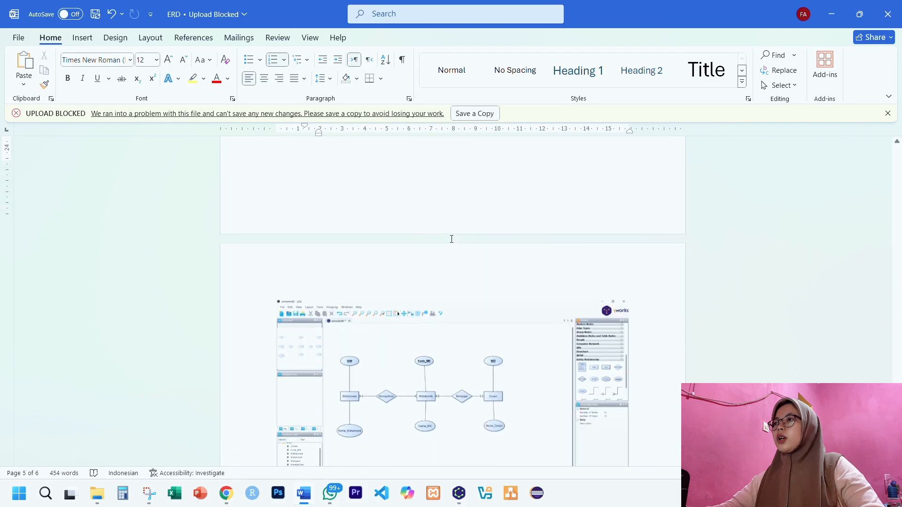
pyautogui.scroll(-3, 451, 239)
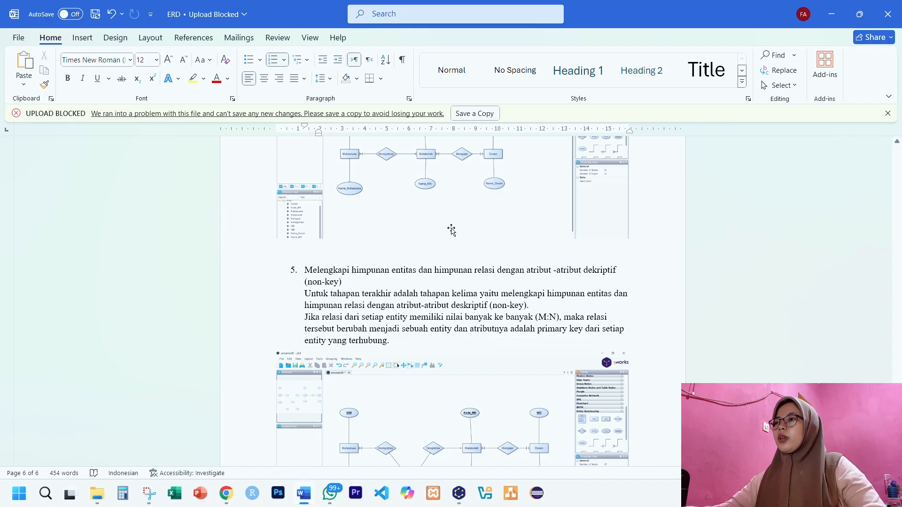
pyautogui.scroll(-2, 451, 237)
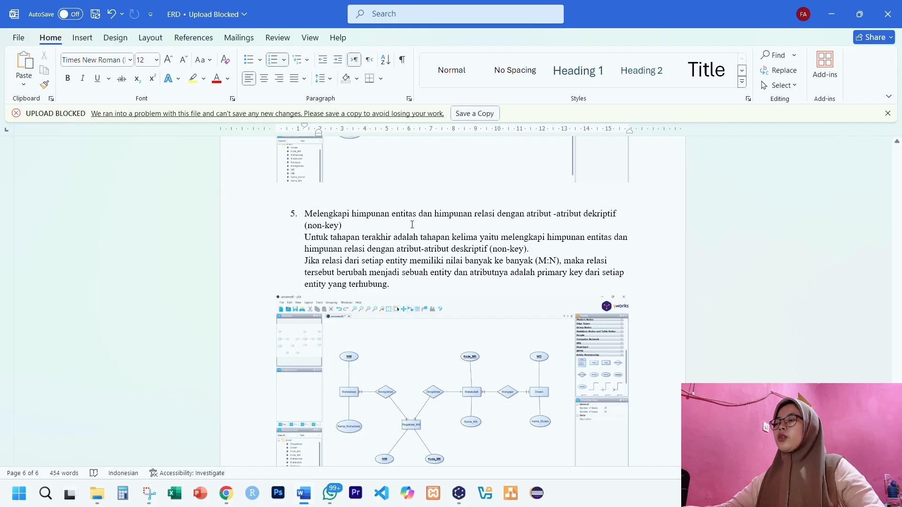
pyautogui.scroll(-1, 442, 220)
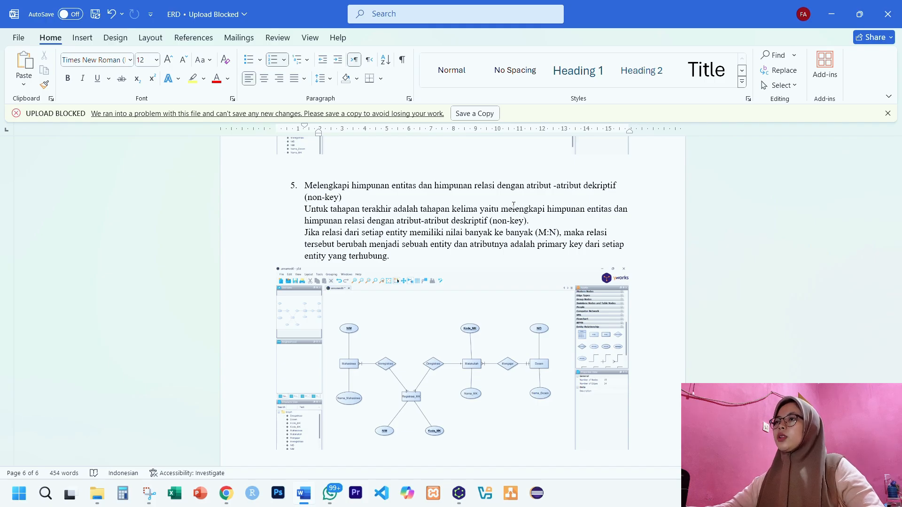
pyautogui.scroll(-1, 513, 207)
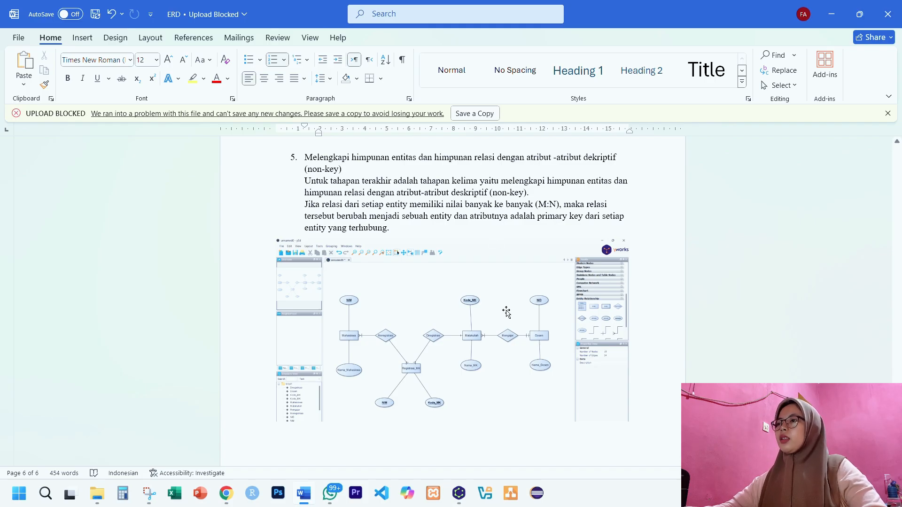
# Step: Back in yEd, delete the Meregistrasi to Matakuliah edge and shift Matakuliah, Mengajar, Dosen and their attributes right to open a gap
pyautogui.moveTo(459, 495)
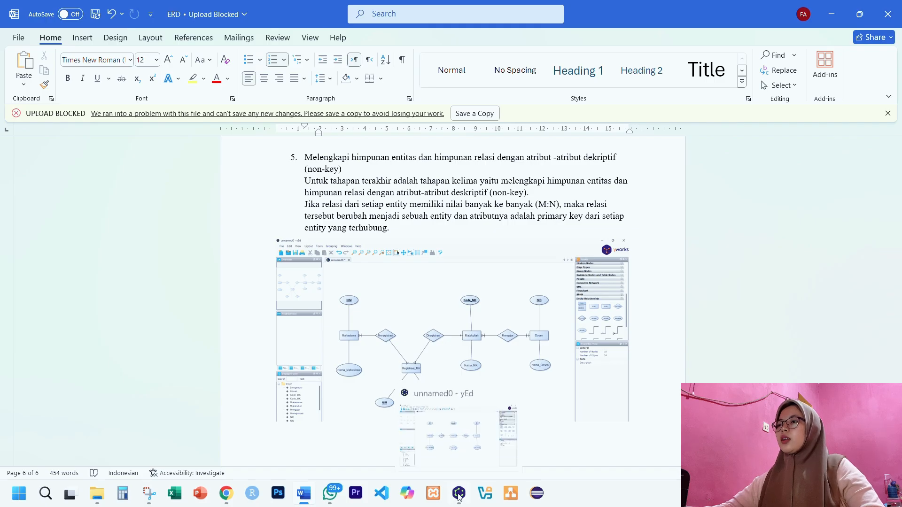
pyautogui.click(459, 494)
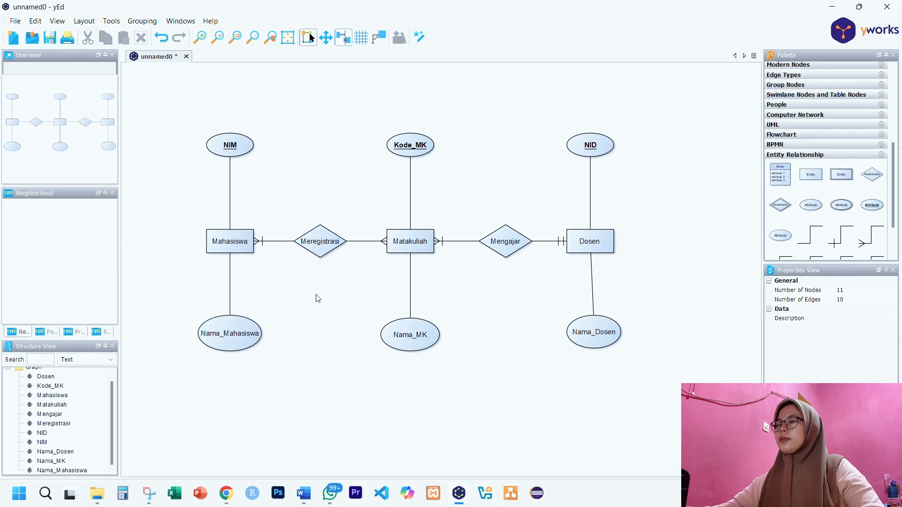
pyautogui.click(363, 241)
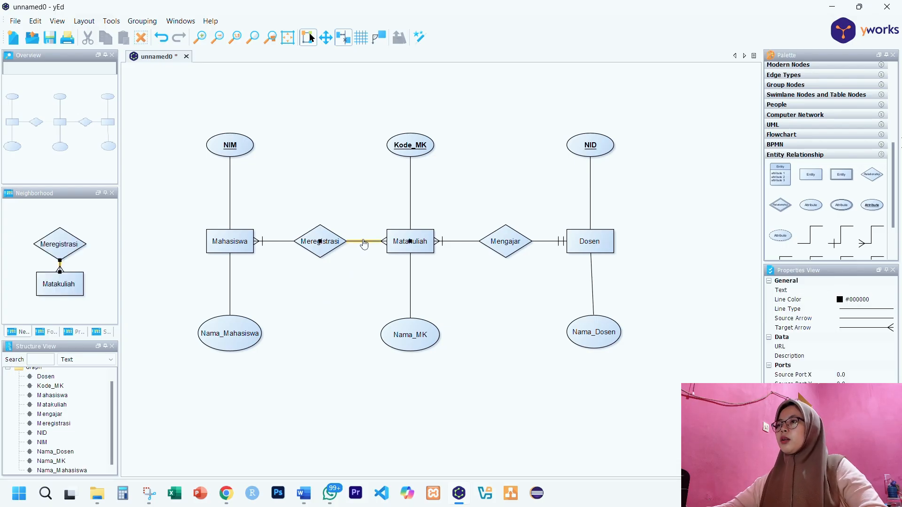
pyautogui.click(140, 37)
pyautogui.moveTo(356, 132); pyautogui.dragTo(664, 365)
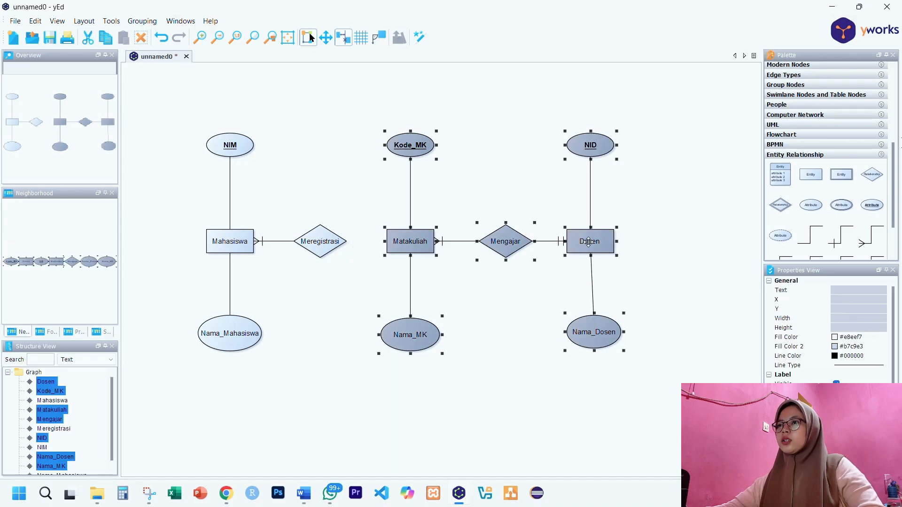
pyautogui.moveTo(584, 241); pyautogui.dragTo(683, 243)
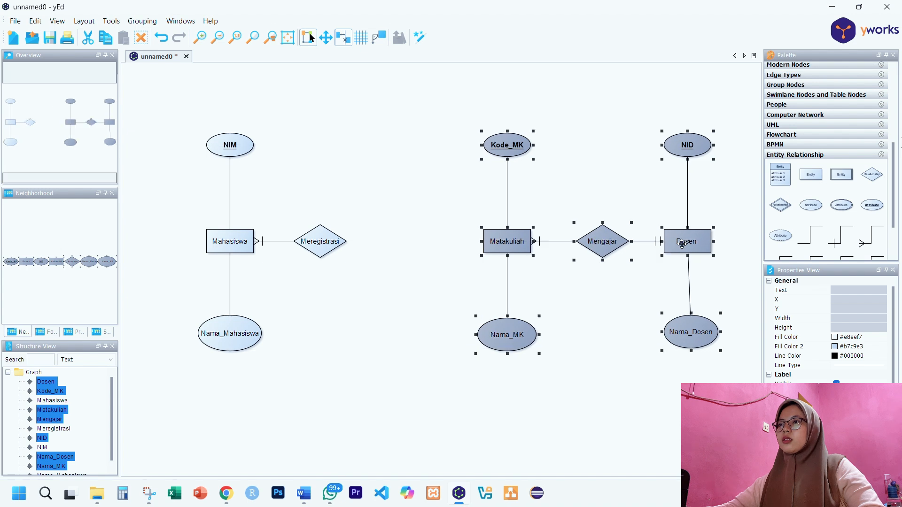
pyautogui.click(379, 356)
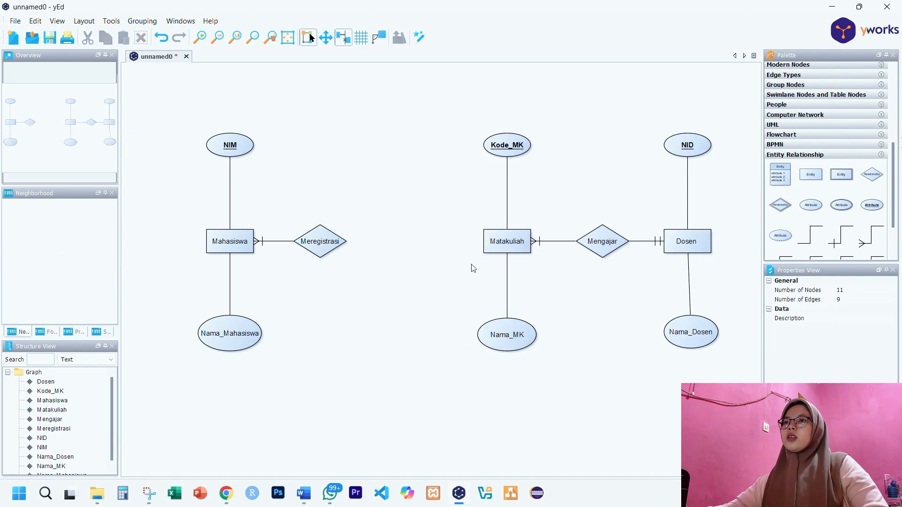
# Step: Place a new relationship diamond between Meregistrasi and Matakuliah, and review the relation matrix and step 5 diagram in Word
pyautogui.moveTo(870, 177); pyautogui.dragTo(422, 244)
pyautogui.click(306, 492)
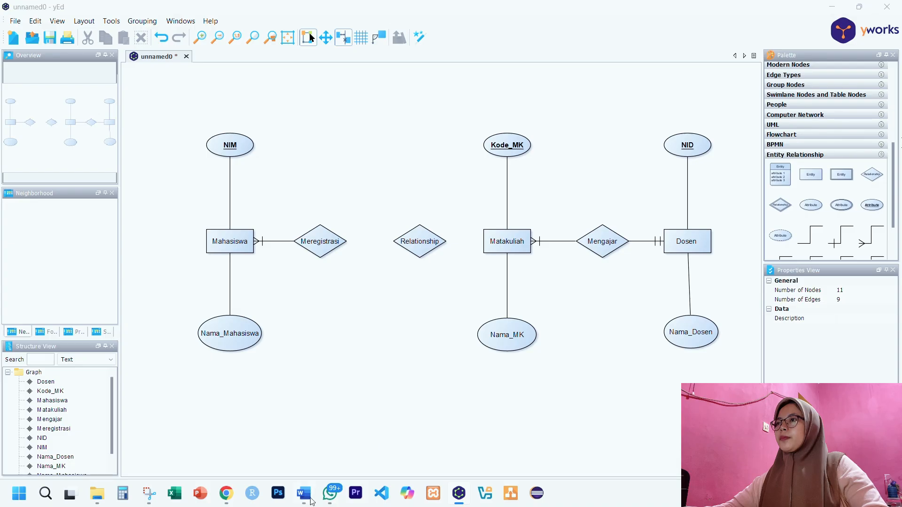
pyautogui.scroll(10, 485, 216)
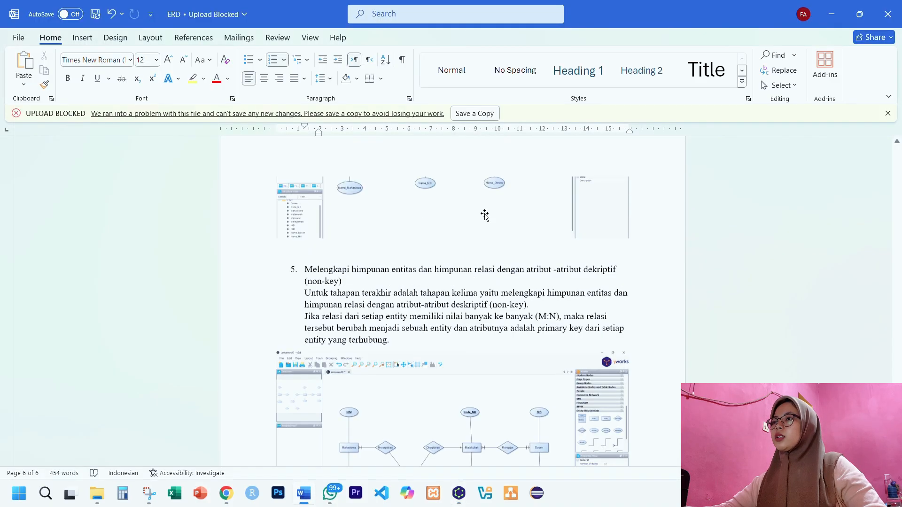
pyautogui.scroll(15, 485, 214)
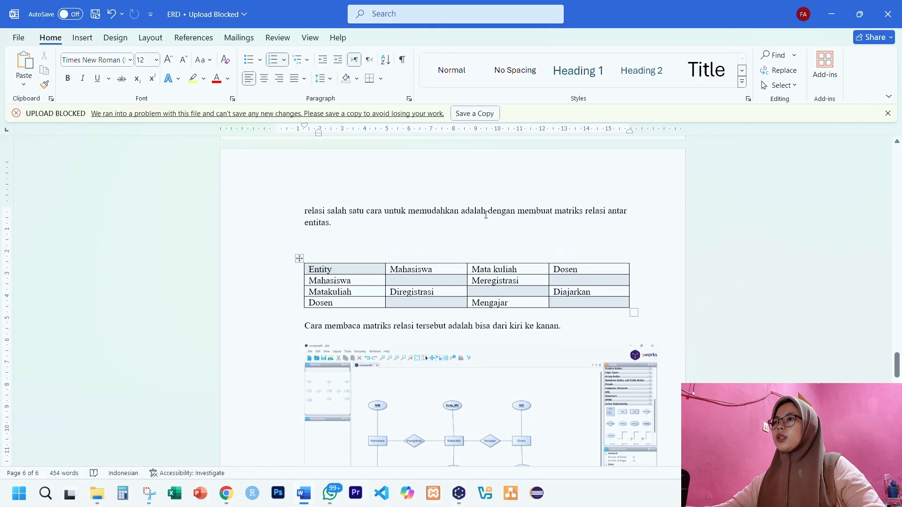
pyautogui.scroll(-20, 487, 305)
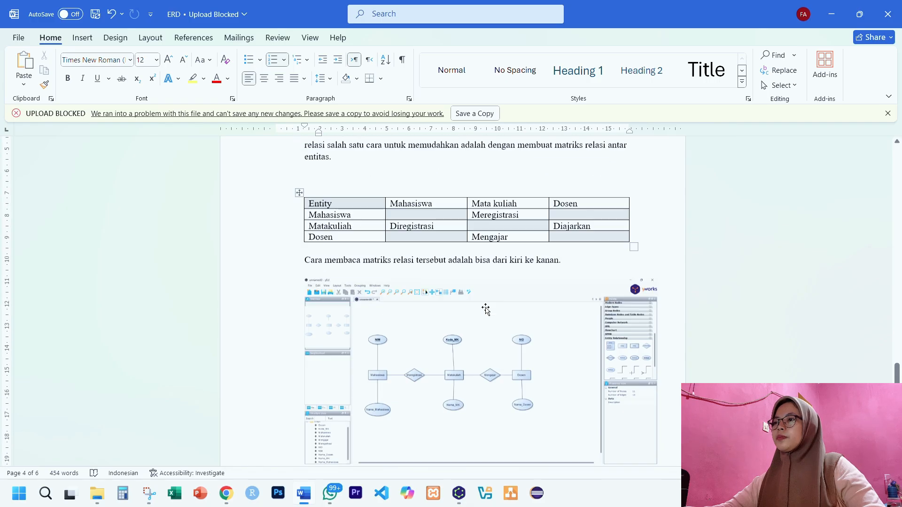
pyautogui.scroll(-10, 486, 305)
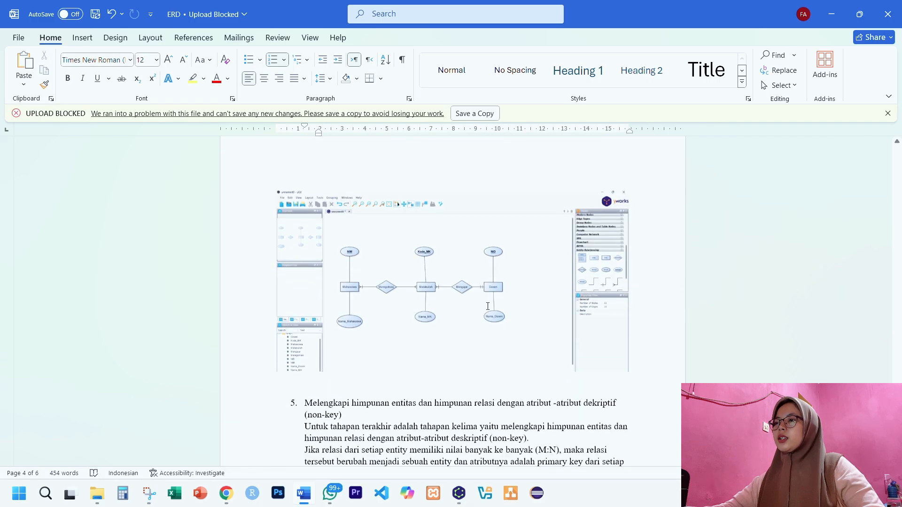
pyautogui.scroll(1, 486, 308)
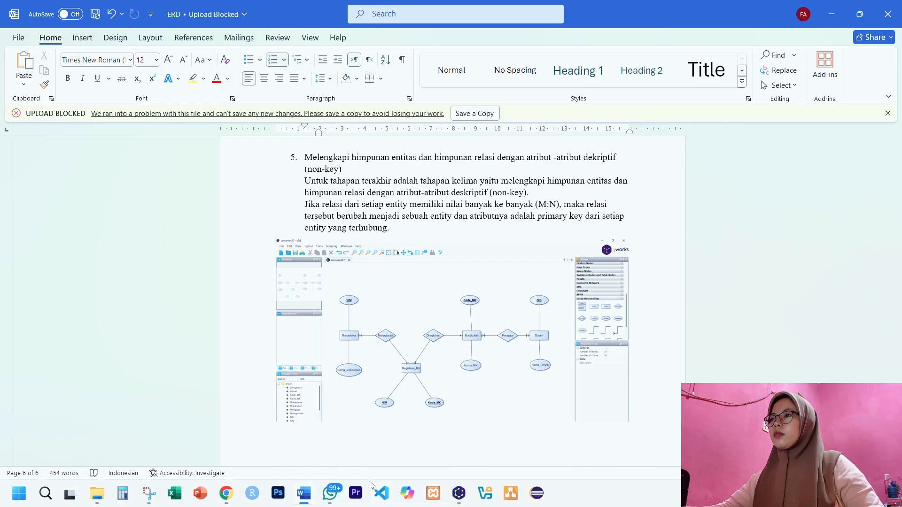
# Step: Back in yEd, label the new relationship diamond beside Matakuliah as Diregistrasi
pyautogui.click(459, 493)
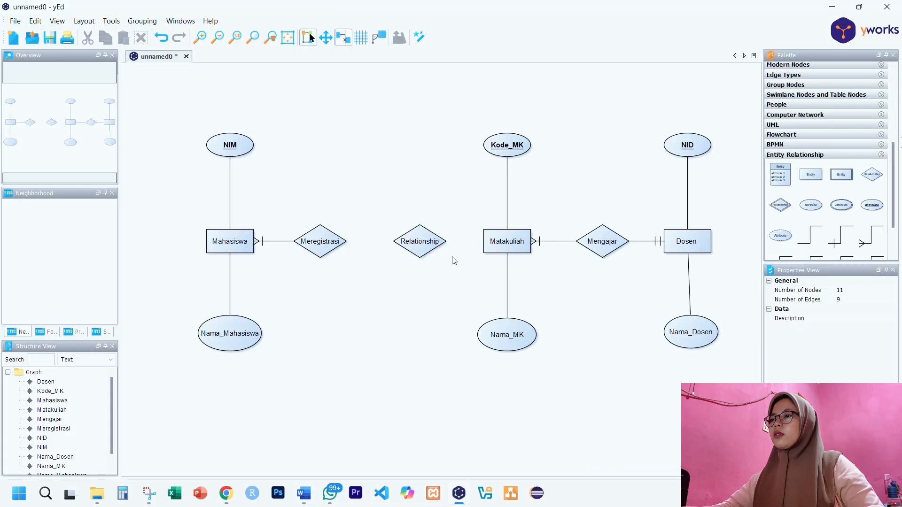
pyautogui.click(419, 240)
pyautogui.doubleClick(420, 240)
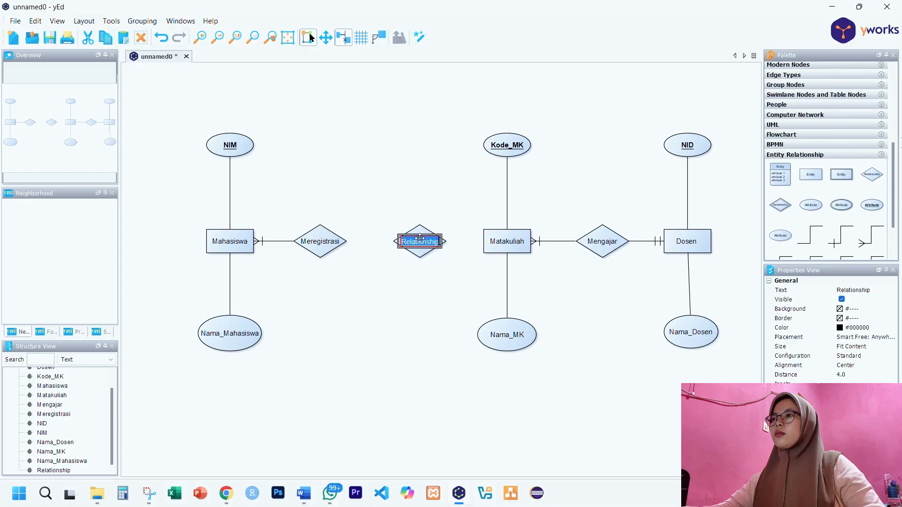
pyautogui.write('Diregist')
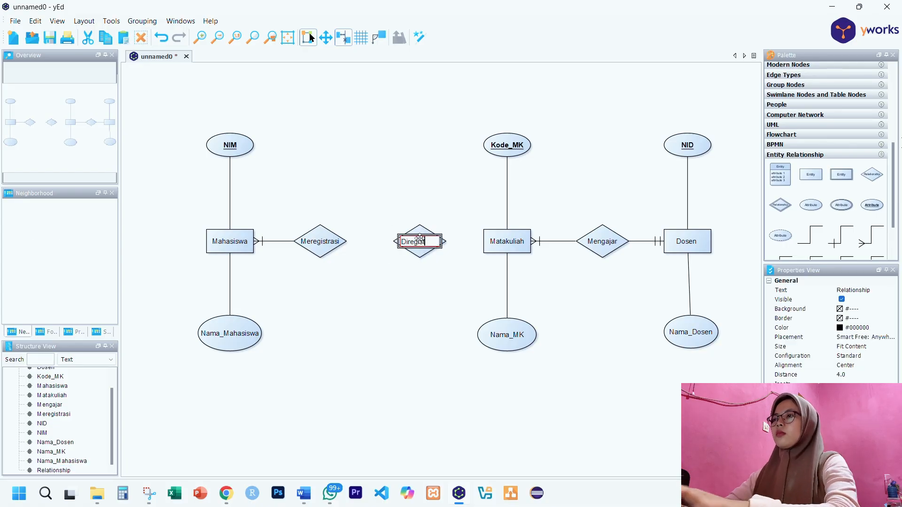
pyautogui.write('rasi')
pyautogui.press('Return')
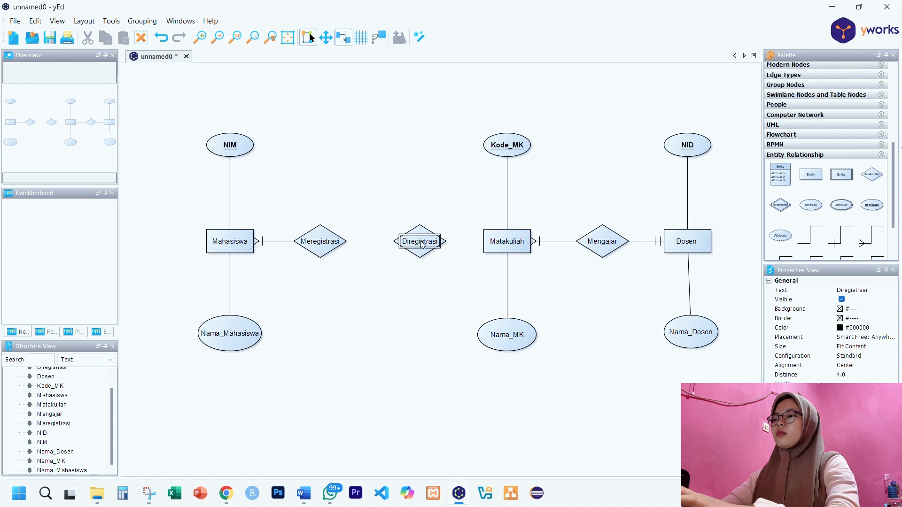
pyautogui.click(414, 328)
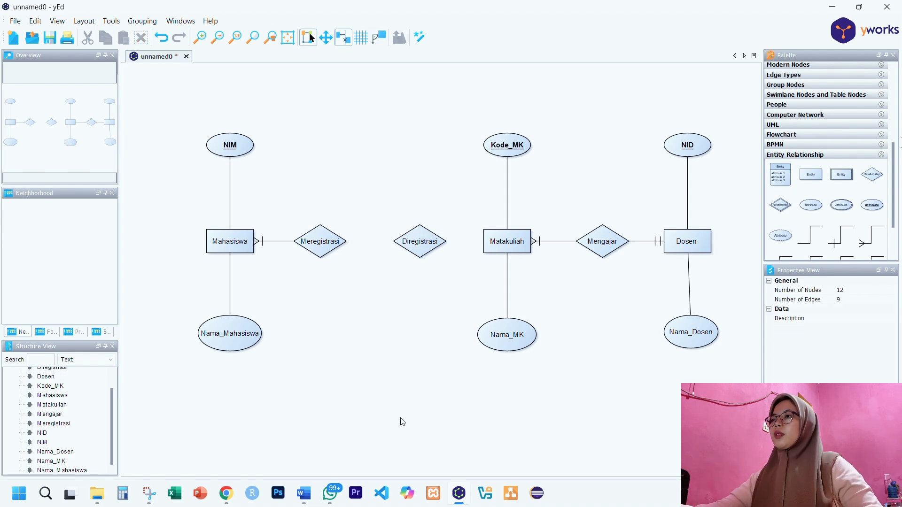
# Step: Check the step 5 diagram in Word, and in yEd connect Diregistrasi to Matakuliah with a single-bar target arrow
pyautogui.click(304, 494)
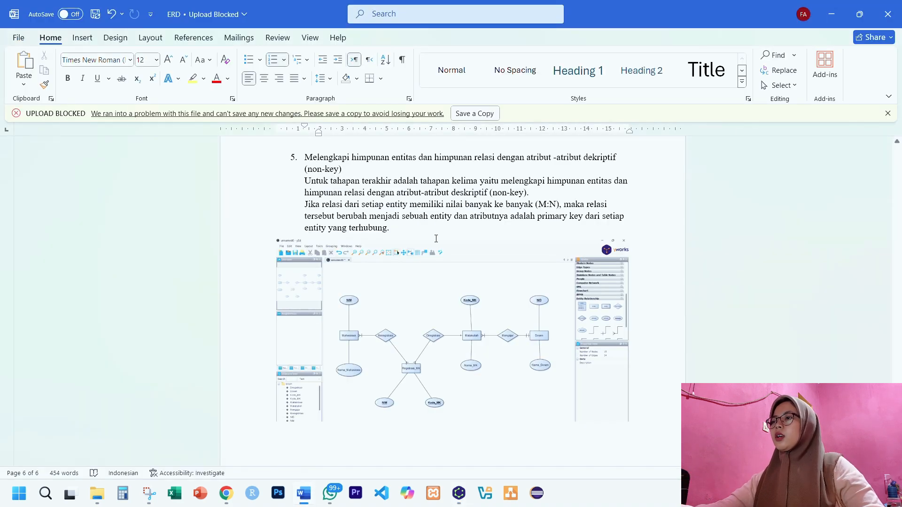
pyautogui.click(459, 494)
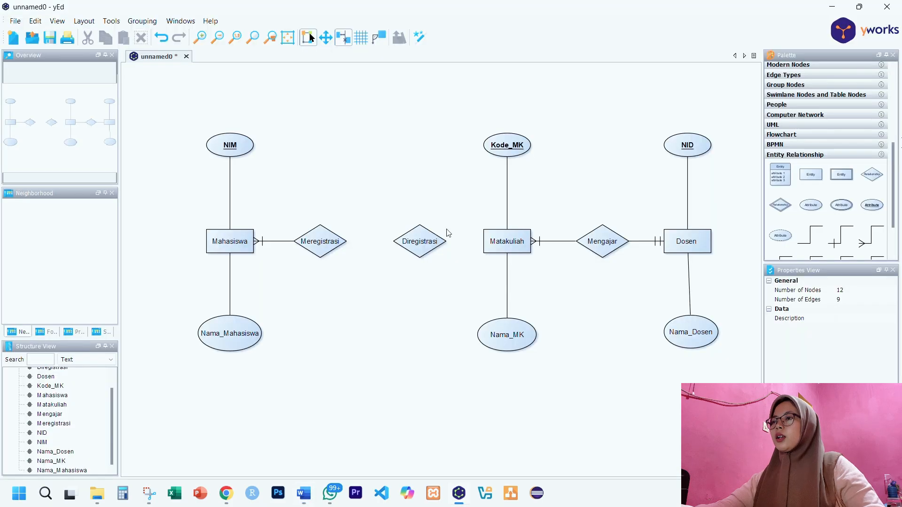
pyautogui.moveTo(444, 242); pyautogui.dragTo(487, 246)
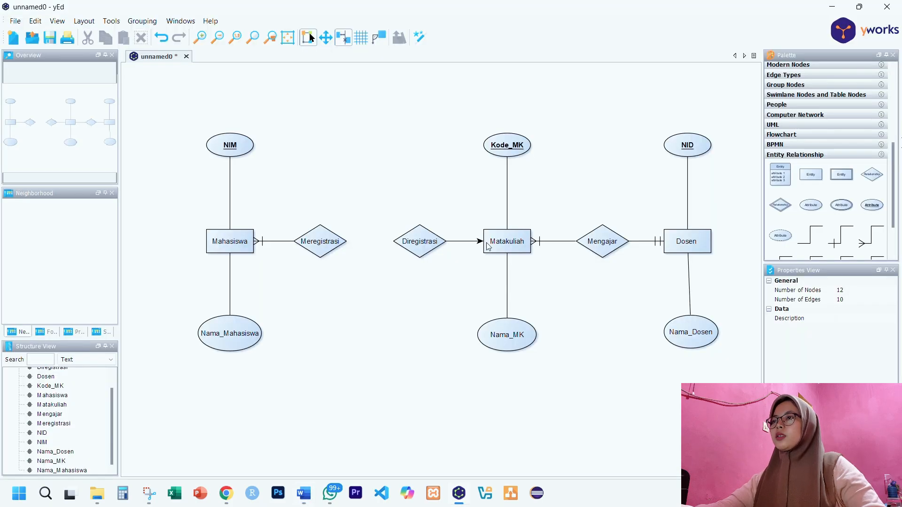
pyautogui.click(465, 243)
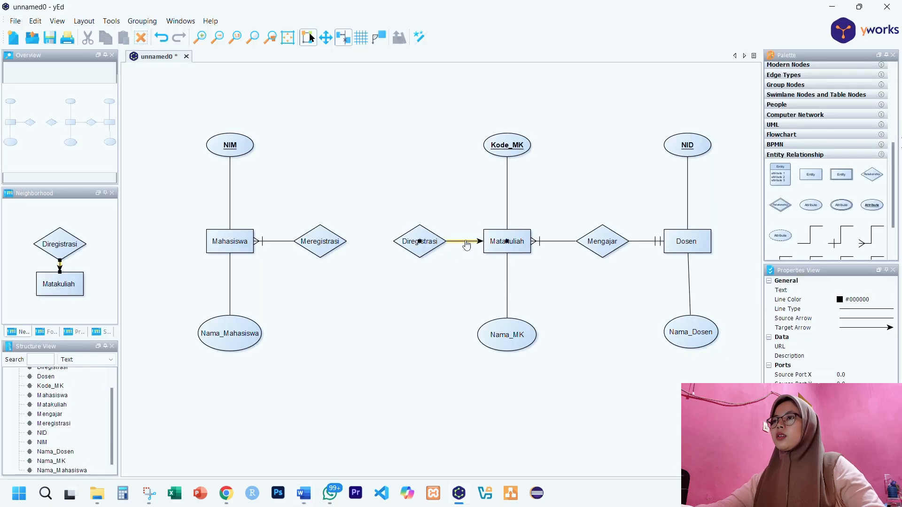
pyautogui.click(857, 329)
pyautogui.scroll(-5, 858, 348)
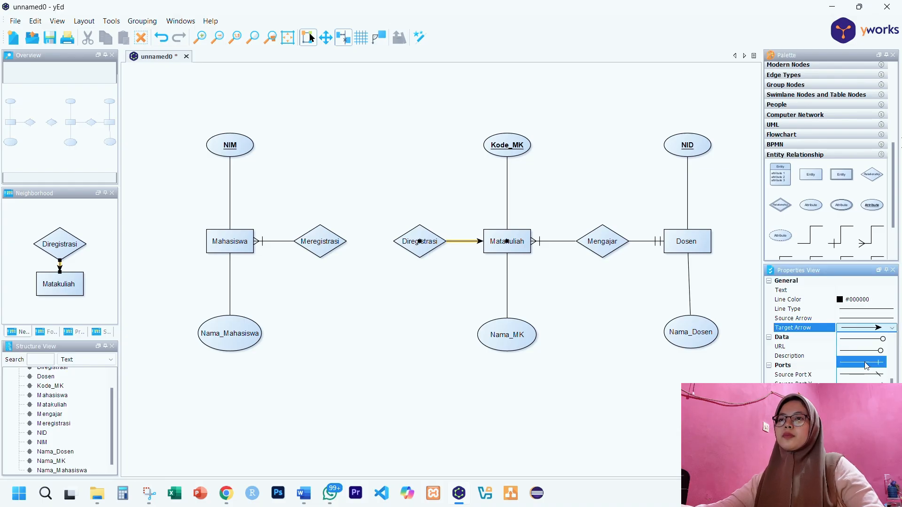
pyautogui.click(866, 364)
pyautogui.click(358, 348)
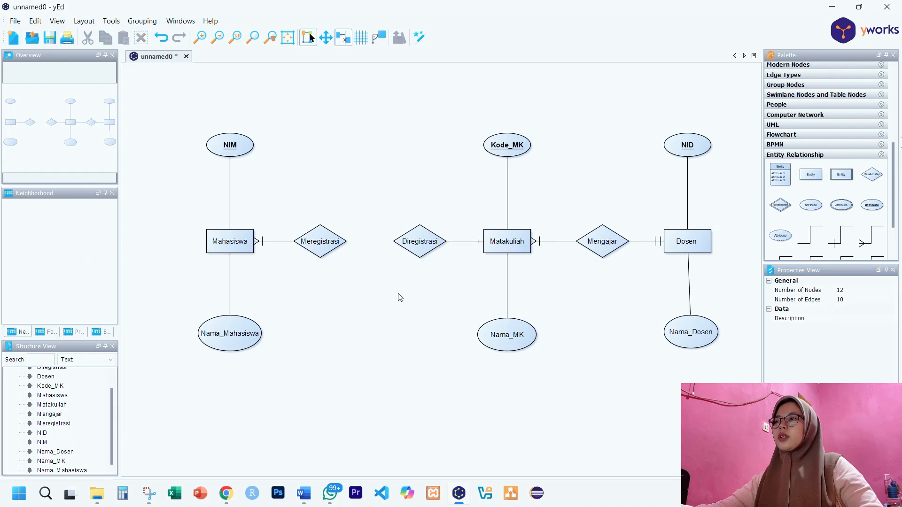
# Step: Check the step 5 diagram in Word, and in yEd add an entity named Registrasi_MK below and between Meregistrasi and Diregistrasi
pyautogui.click(310, 499)
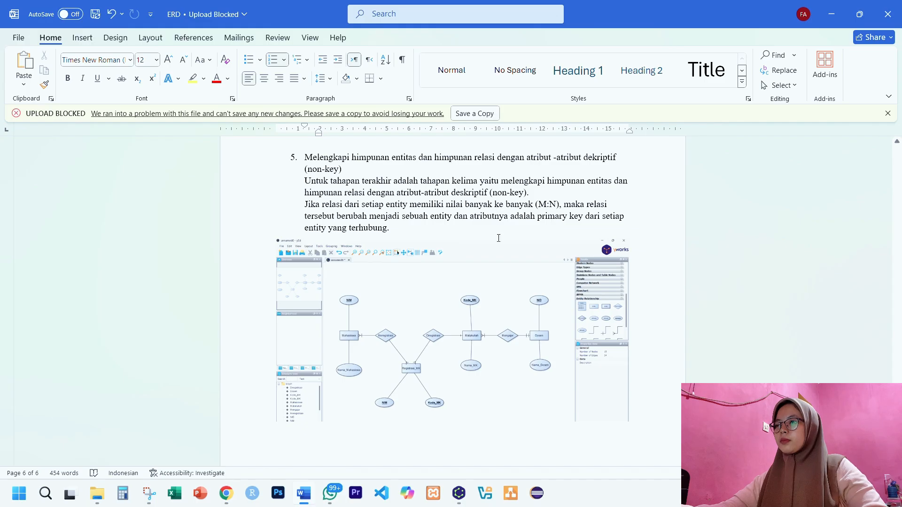
pyautogui.click(459, 495)
pyautogui.moveTo(820, 178); pyautogui.dragTo(373, 323)
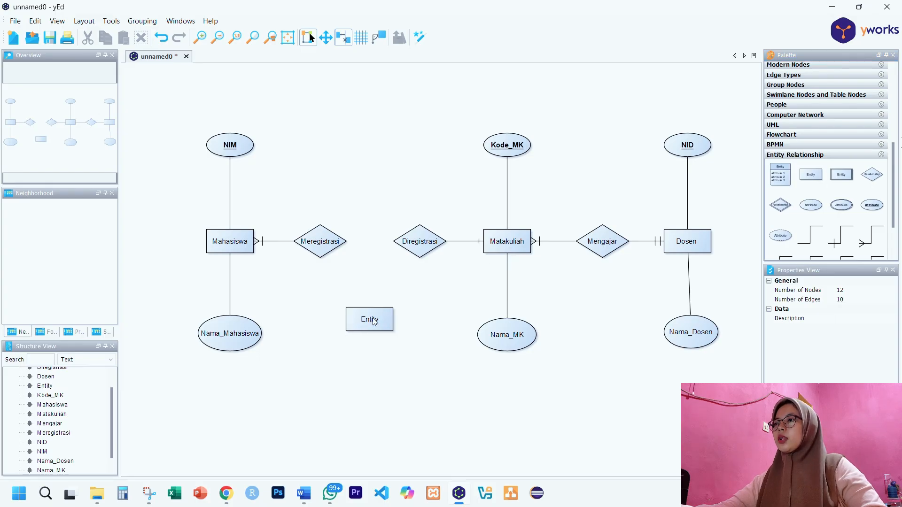
pyautogui.doubleClick(371, 315)
pyautogui.write('R')
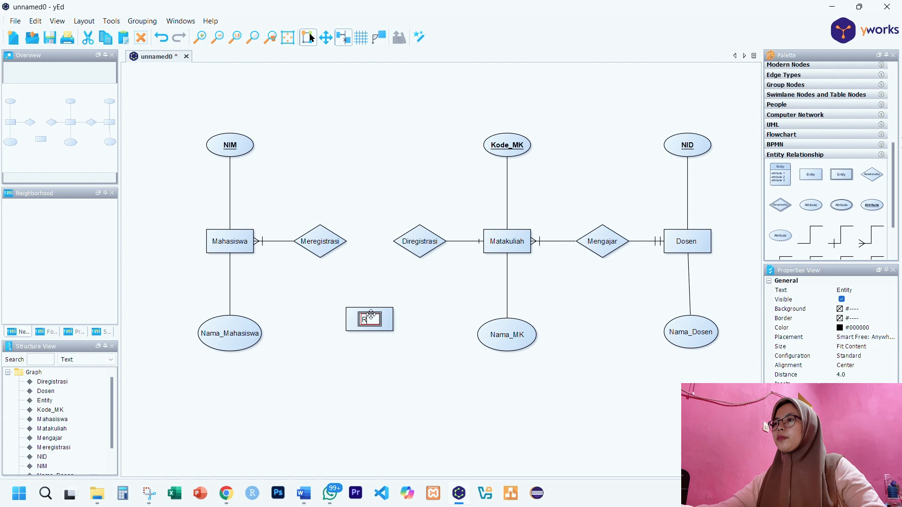
pyautogui.write('egistras')
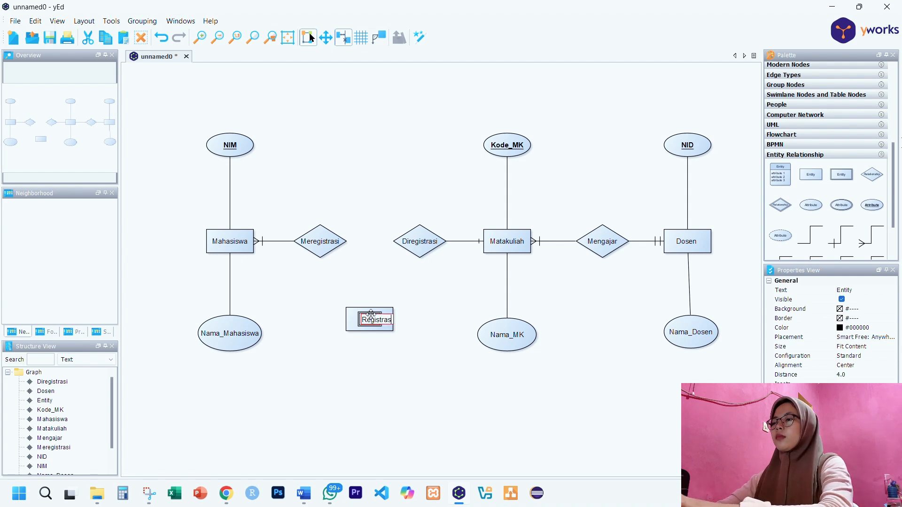
pyautogui.write('i_MK')
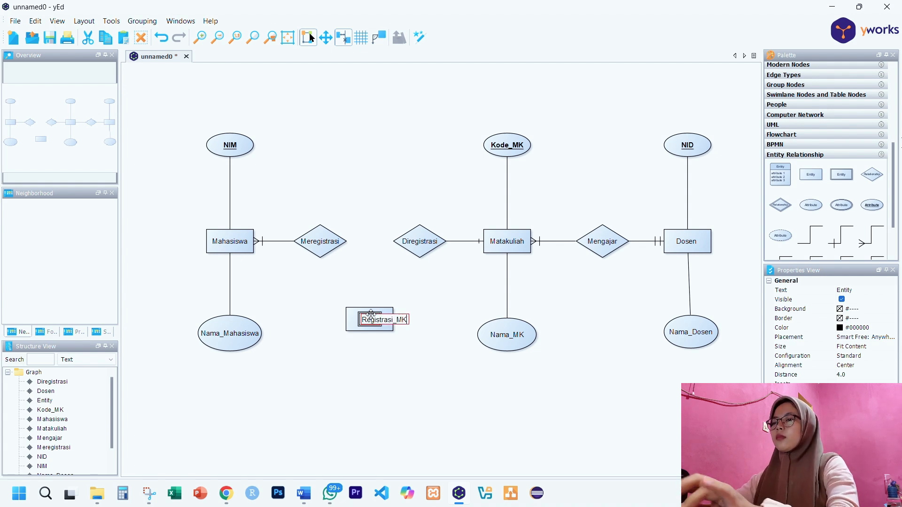
pyautogui.press('Return')
pyautogui.click(398, 361)
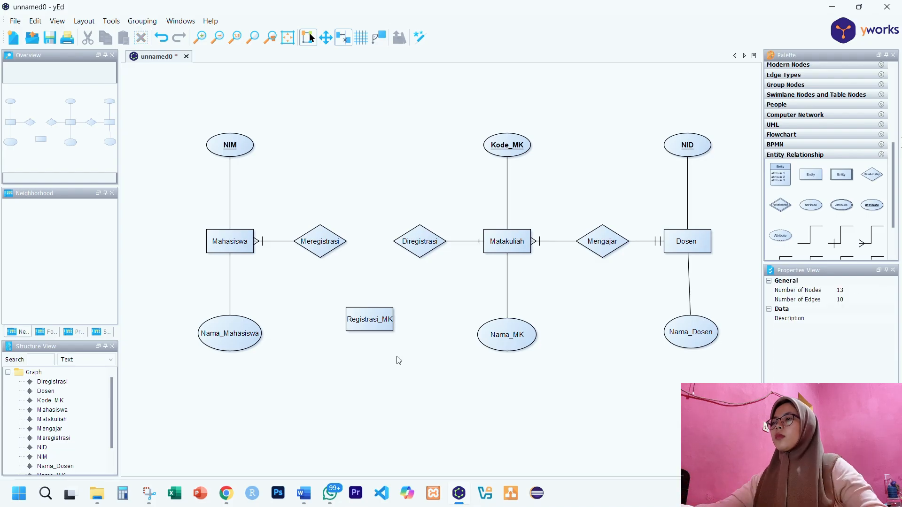
# Step: Review the step 5 diagram in Word, and in yEd place two underlined key attributes side by side below Registrasi_MK
pyautogui.click(306, 488)
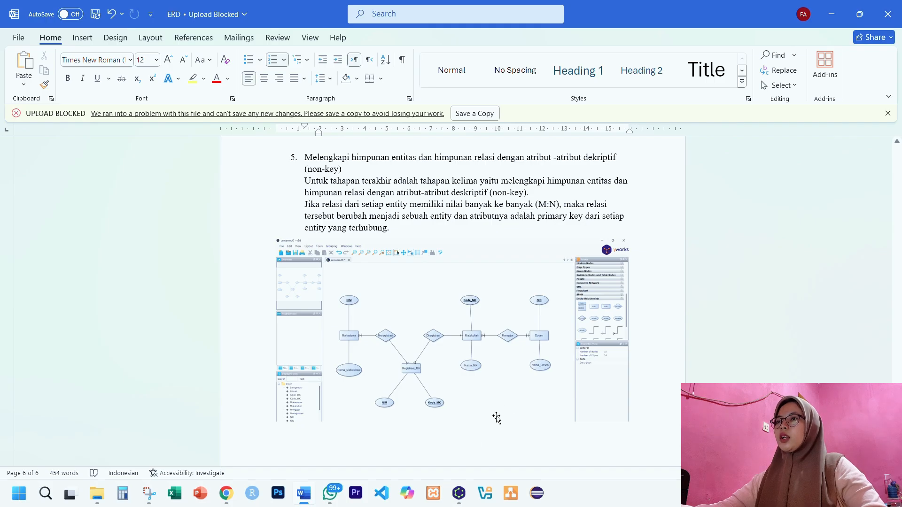
pyautogui.click(459, 493)
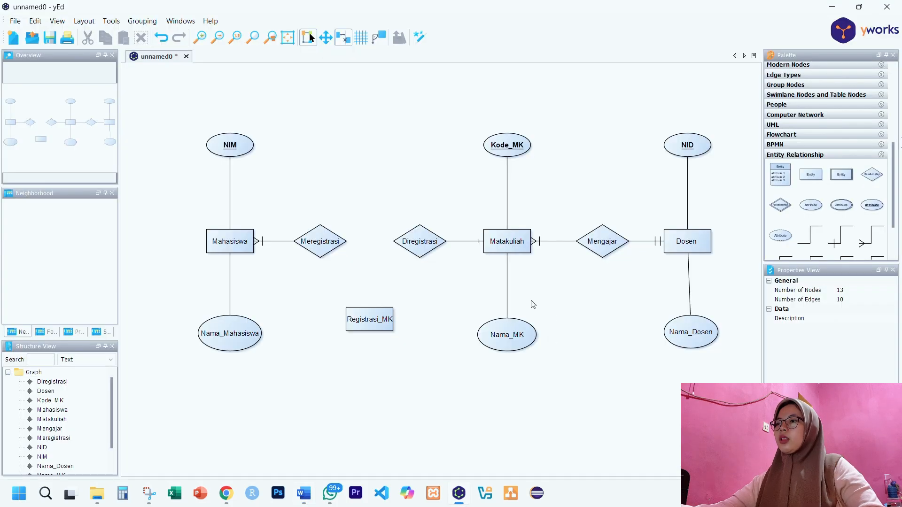
pyautogui.moveTo(876, 209); pyautogui.dragTo(319, 402)
pyautogui.moveTo(874, 208); pyautogui.dragTo(432, 404)
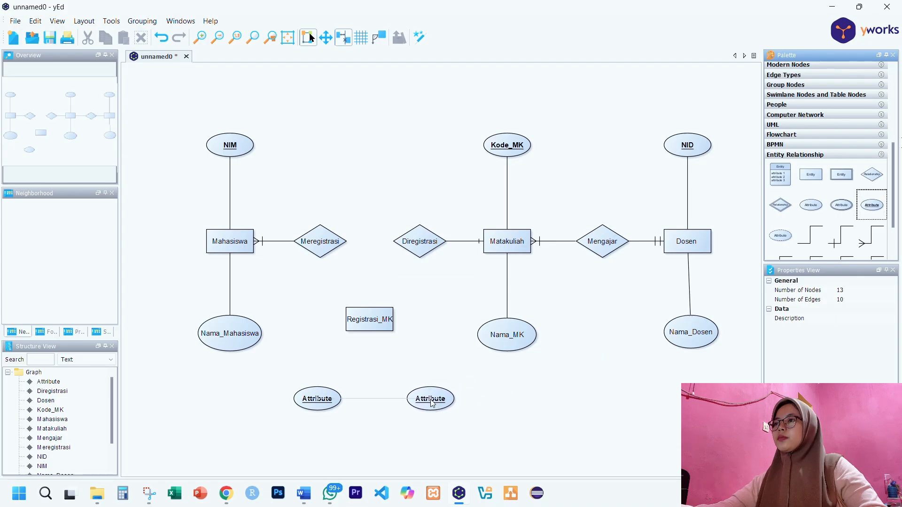
# Step: Label the left new key attribute below Registrasi_MK as NIM
pyautogui.click(331, 397)
pyautogui.doubleClick(319, 399)
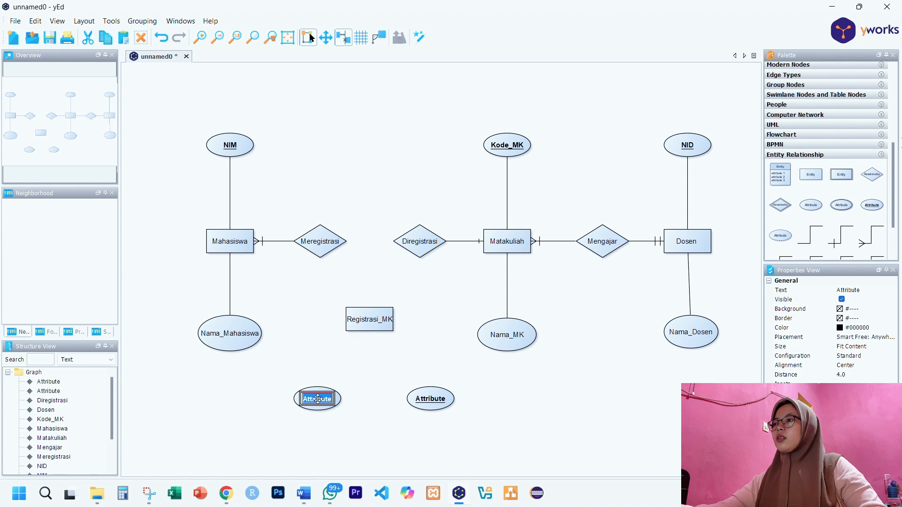
pyautogui.write('NI')
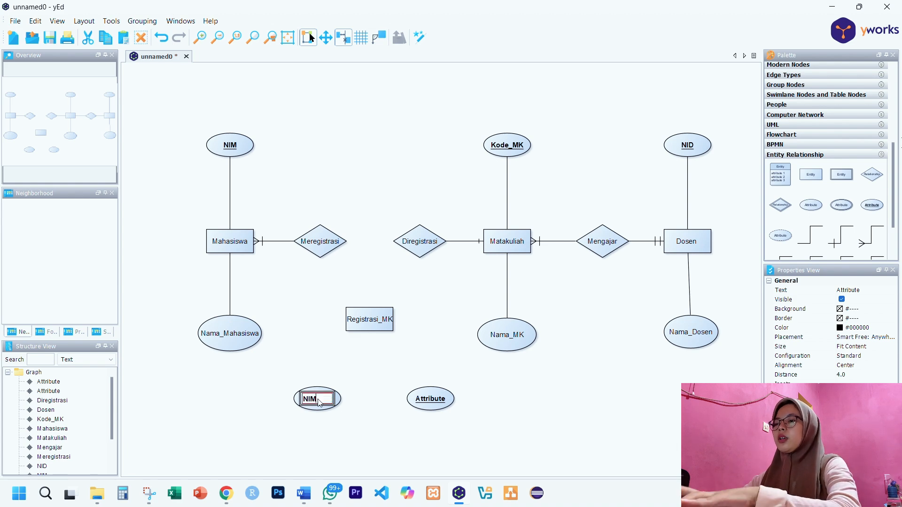
pyautogui.write('M')
pyautogui.press('Return')
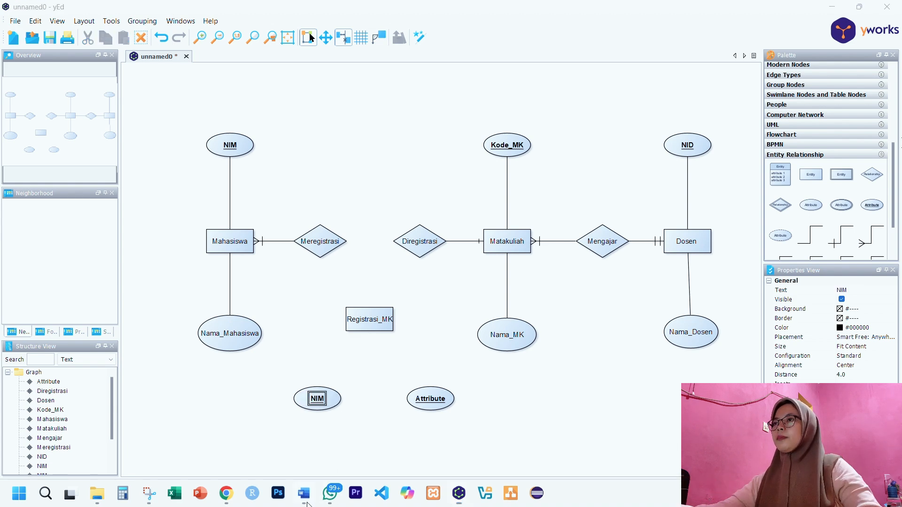
# Step: Check the step 5 diagram in Word, and in yEd label the other new key attribute as Kode_MK
pyautogui.click(304, 493)
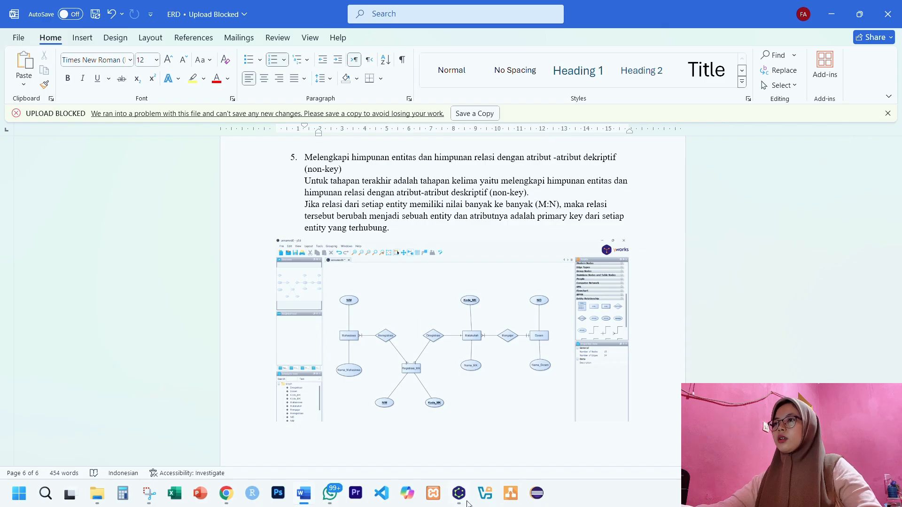
pyautogui.hotkey('alt', 'Tab')
pyautogui.doubleClick(439, 400)
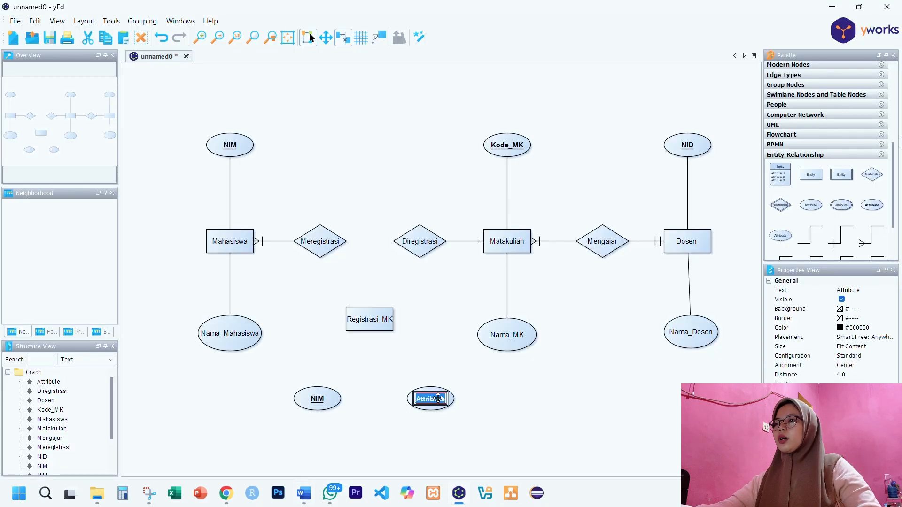
pyautogui.write('Kode_')
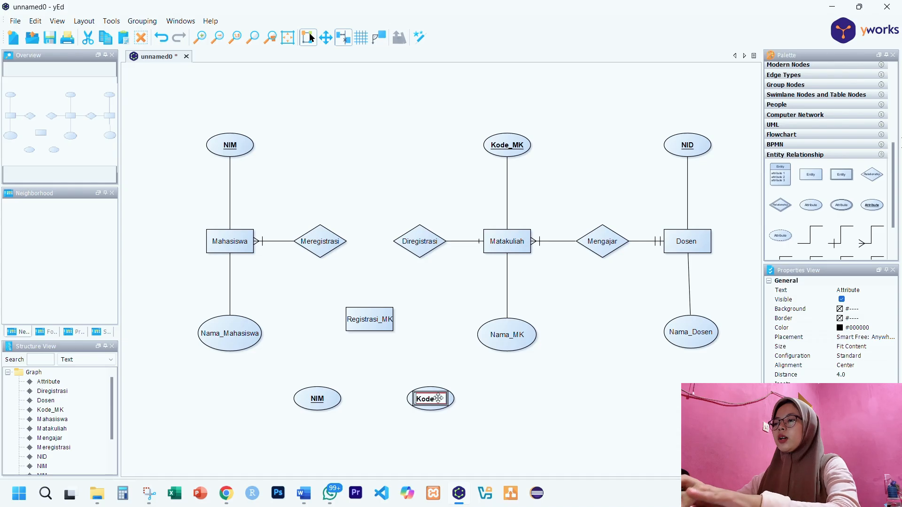
pyautogui.write('MK')
pyautogui.press('Return')
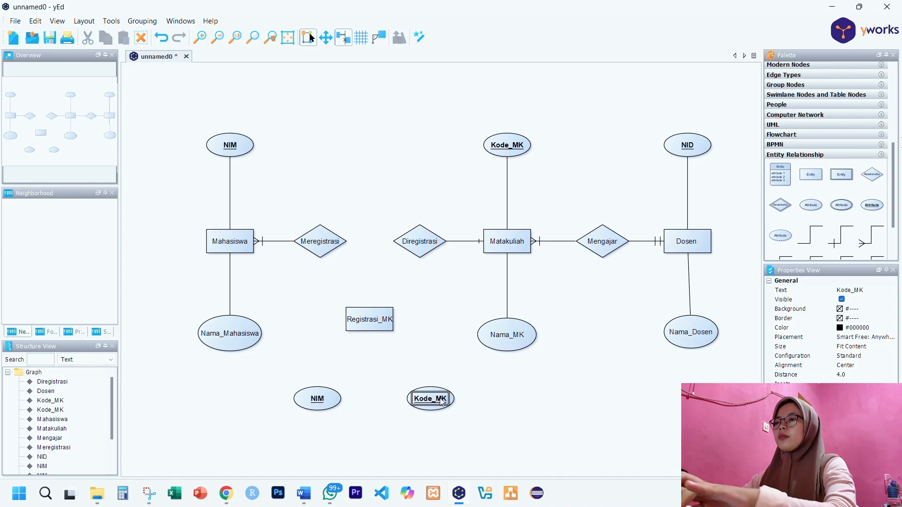
pyautogui.click(470, 405)
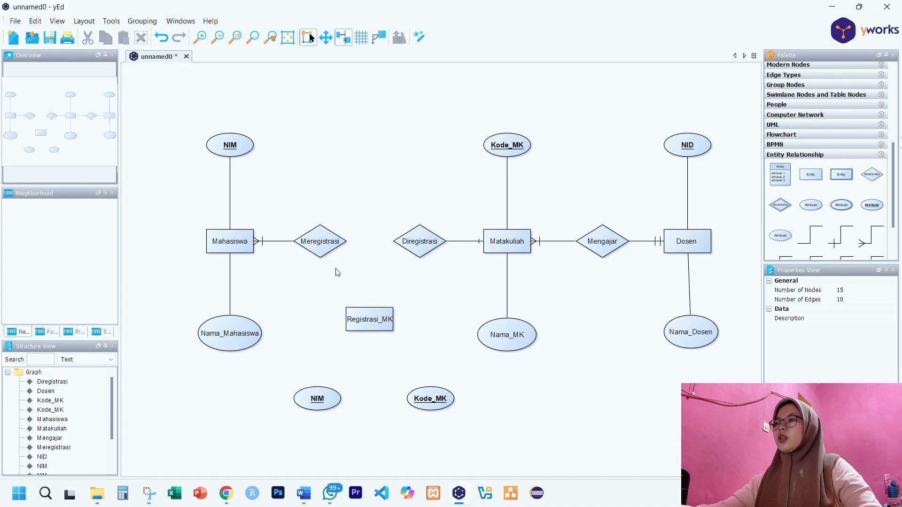
# Step: Connect Meregistrasi, Diregistrasi and the new NIM and Kode_MK attributes to the Registrasi_MK entity
pyautogui.moveTo(328, 249); pyautogui.dragTo(362, 314)
pyautogui.moveTo(407, 254); pyautogui.dragTo(380, 313)
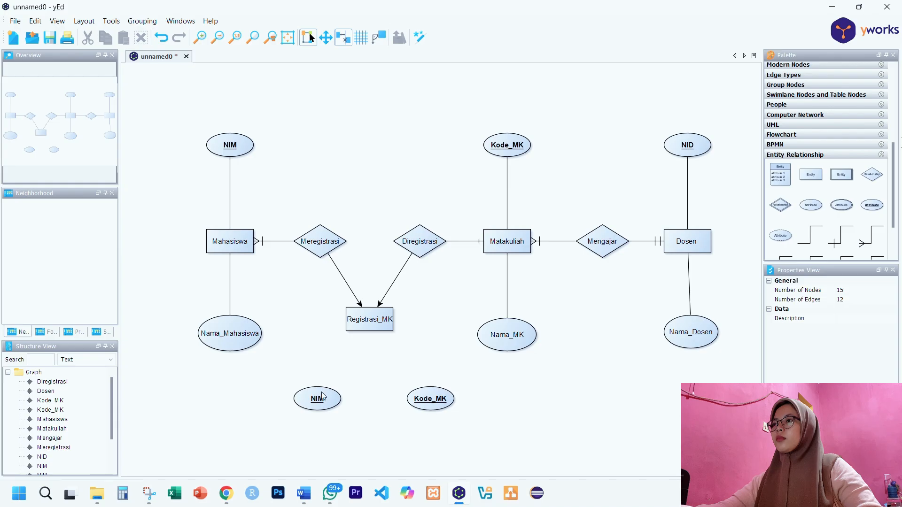
pyautogui.moveTo(323, 396); pyautogui.dragTo(364, 335)
pyautogui.moveTo(422, 393); pyautogui.dragTo(376, 331)
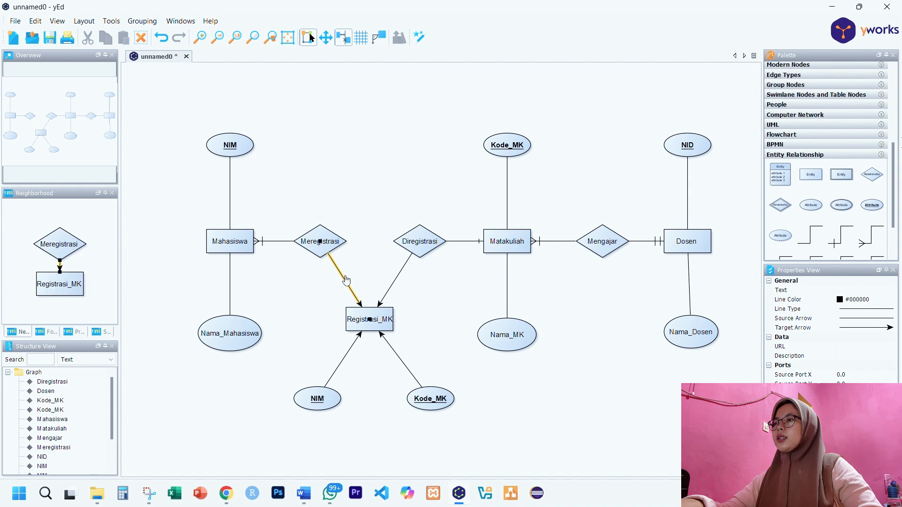
# Step: Set the target arrows of the edges from Meregistrasi and Diregistrasi to Registrasi_MK to the plain crow's foot
pyautogui.click(858, 331)
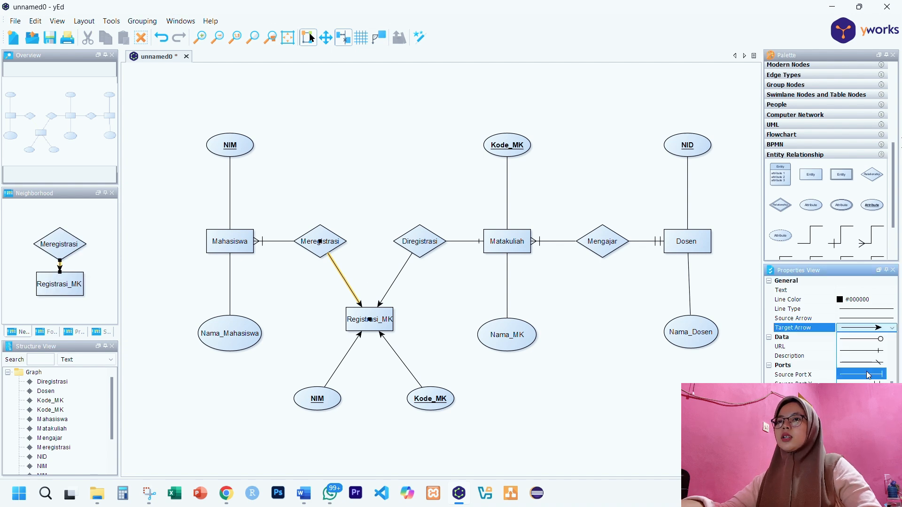
pyautogui.scroll(-1, 868, 376)
pyautogui.click(868, 407)
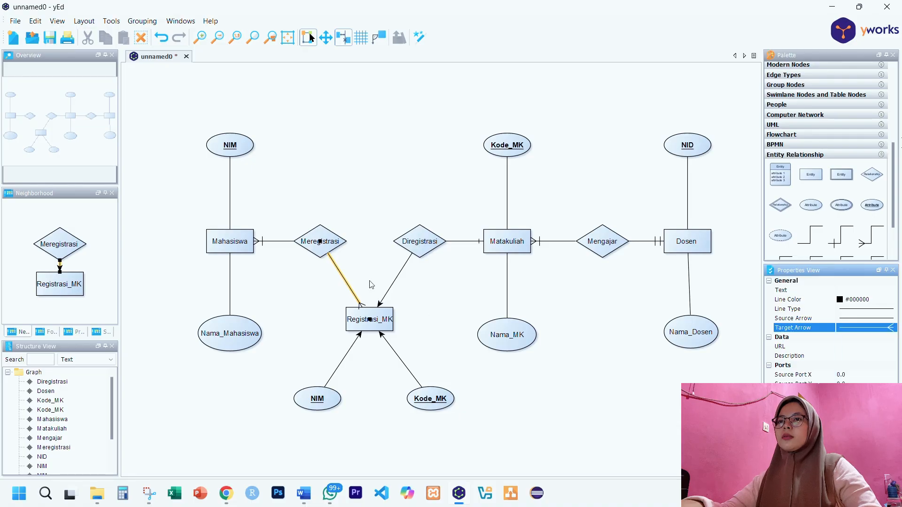
pyautogui.click(397, 280)
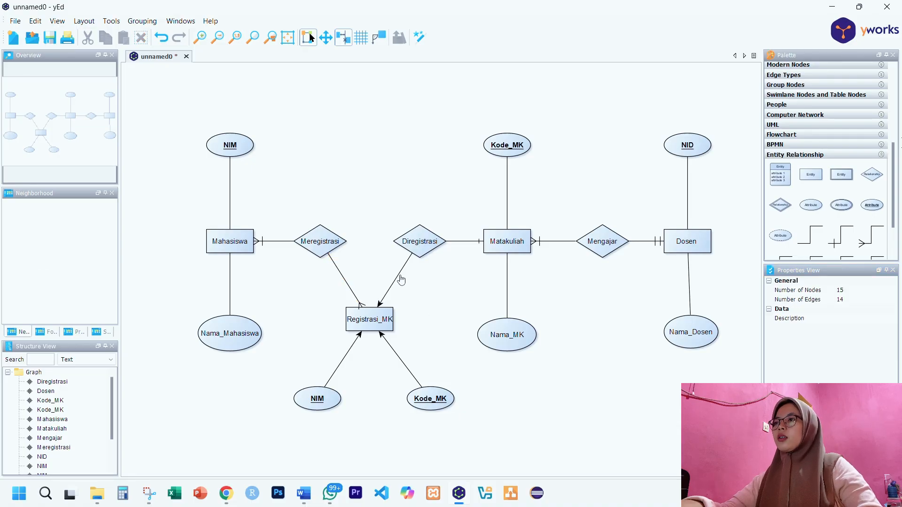
pyautogui.click(398, 279)
pyautogui.click(843, 329)
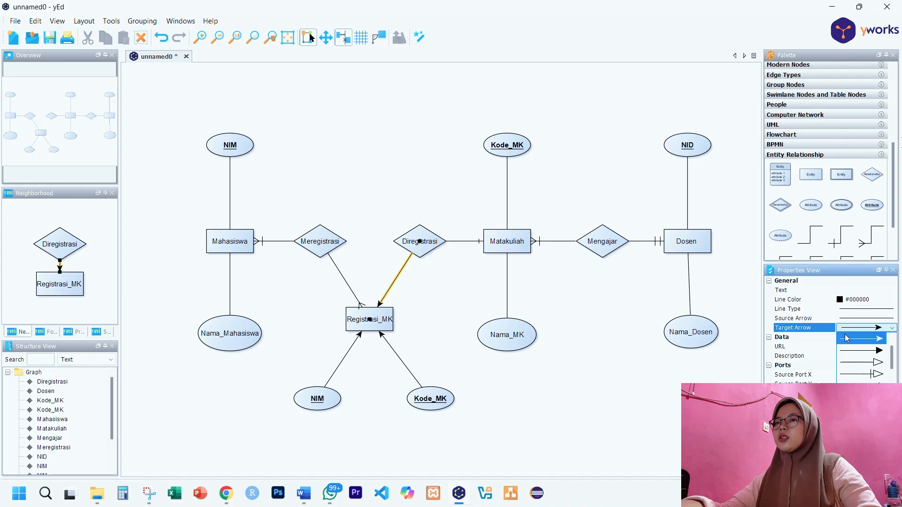
pyautogui.click(865, 410)
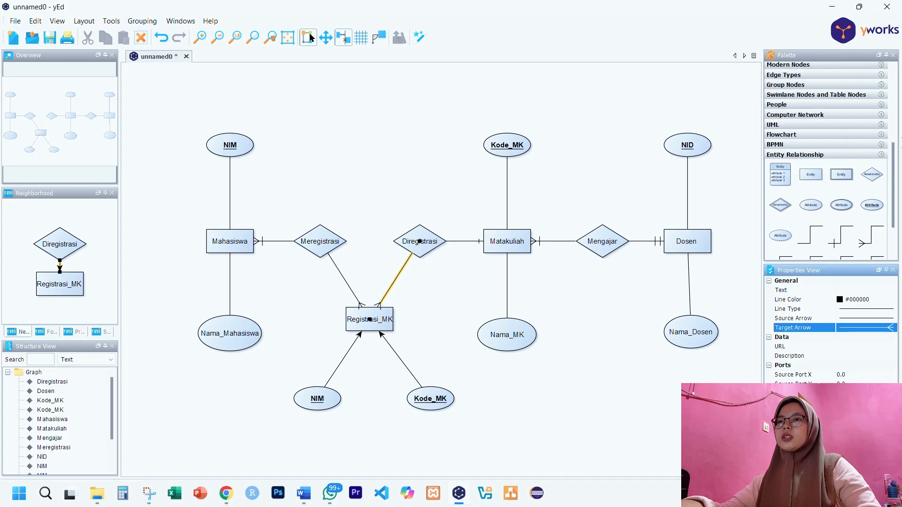
pyautogui.click(411, 334)
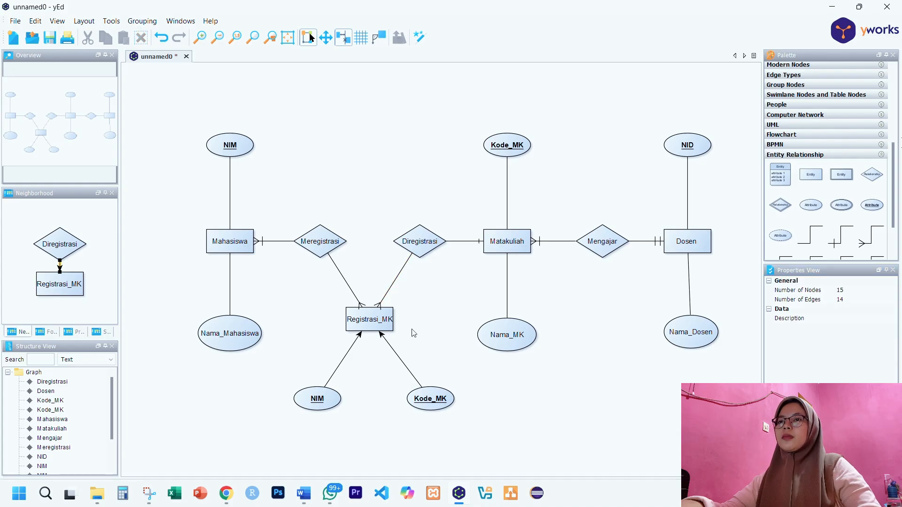
# Step: Remove the target arrowheads from both edges linking the NIM and Kode_MK attributes to Registrasi_MK
pyautogui.click(352, 354)
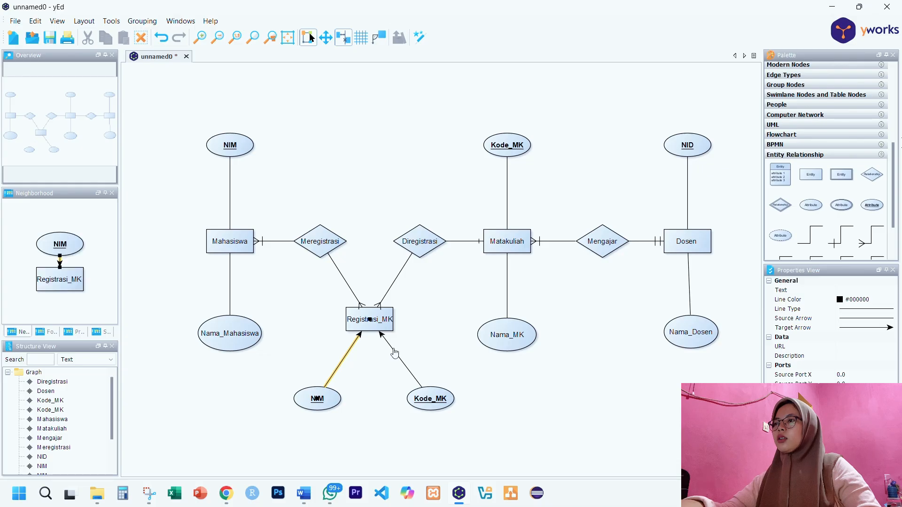
pyautogui.click(363, 359)
pyautogui.click(346, 360)
pyautogui.keyDown('shift'); pyautogui.click(396, 354); pyautogui.keyUp('shift')
pyautogui.click(864, 328)
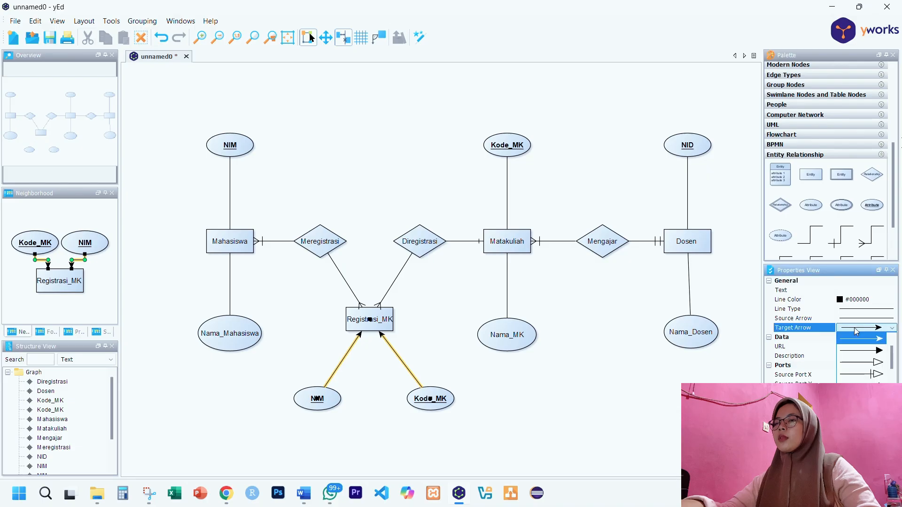
pyautogui.click(858, 344)
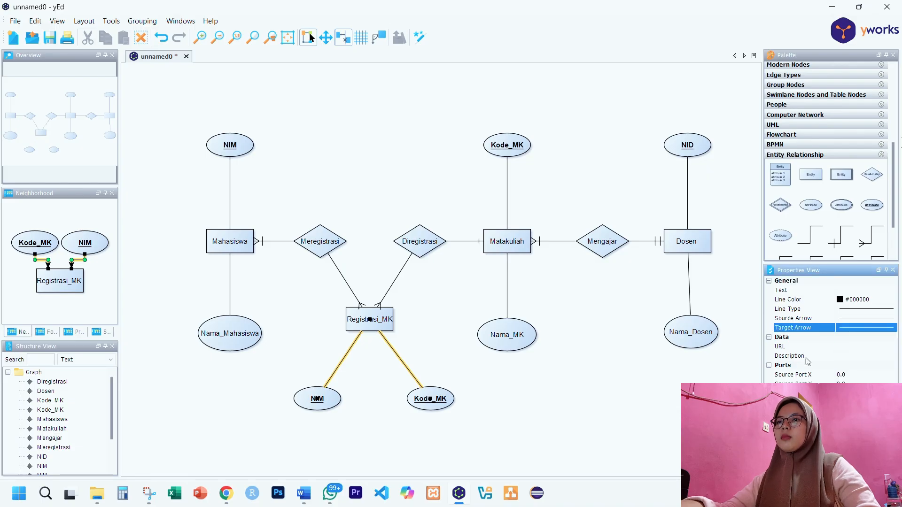
pyautogui.click(480, 386)
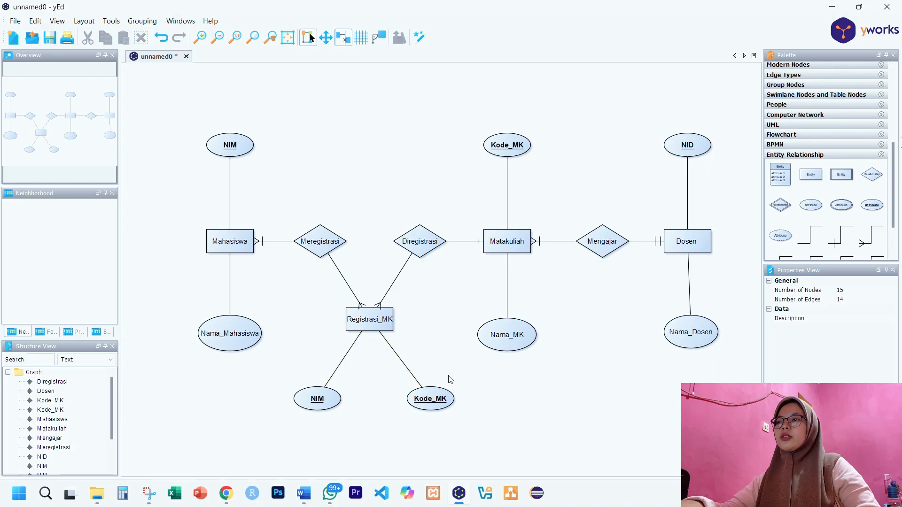
# Step: Compare the ERD with the step 5 reference diagram in Word, and return to yEd
pyautogui.click(304, 492)
pyautogui.scroll(-3, 451, 307)
pyautogui.scroll(3, 454, 306)
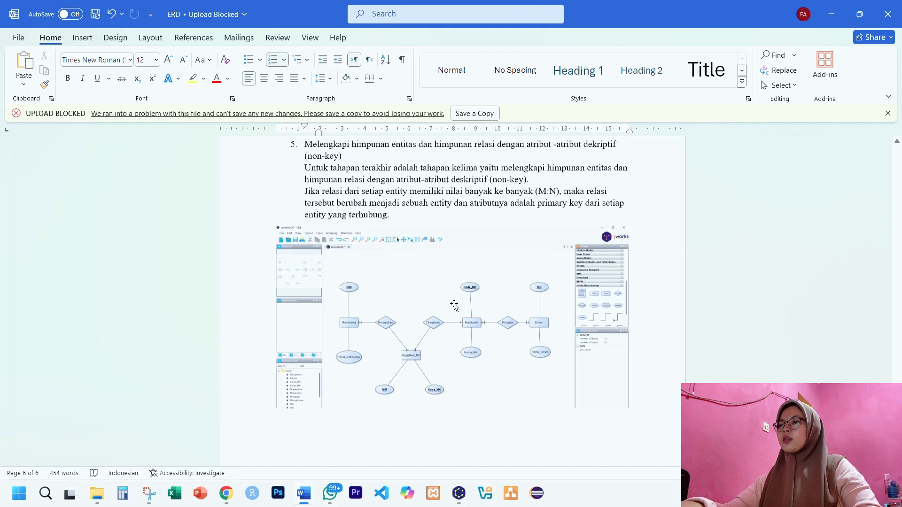
pyautogui.click(458, 493)
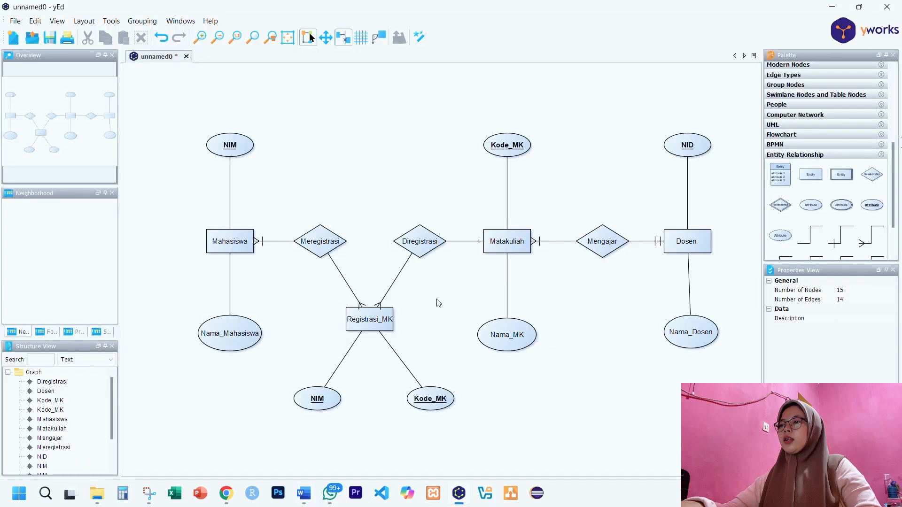